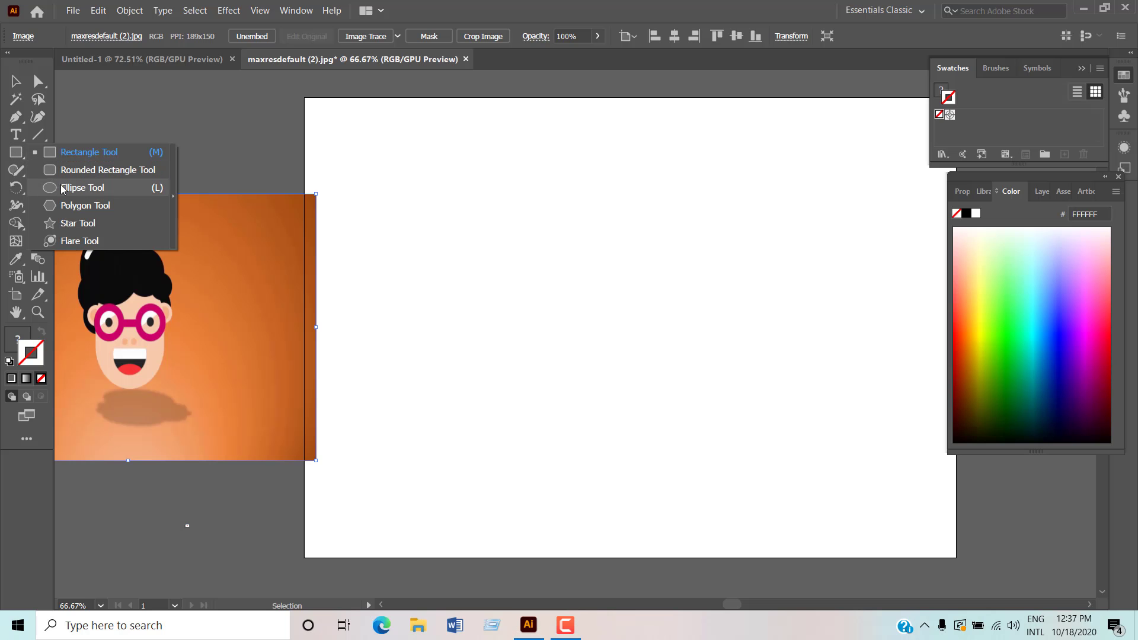
Draw an ellipse filled with the reference's hair black, move it higher and shorten it slightly
left_click(65, 188)
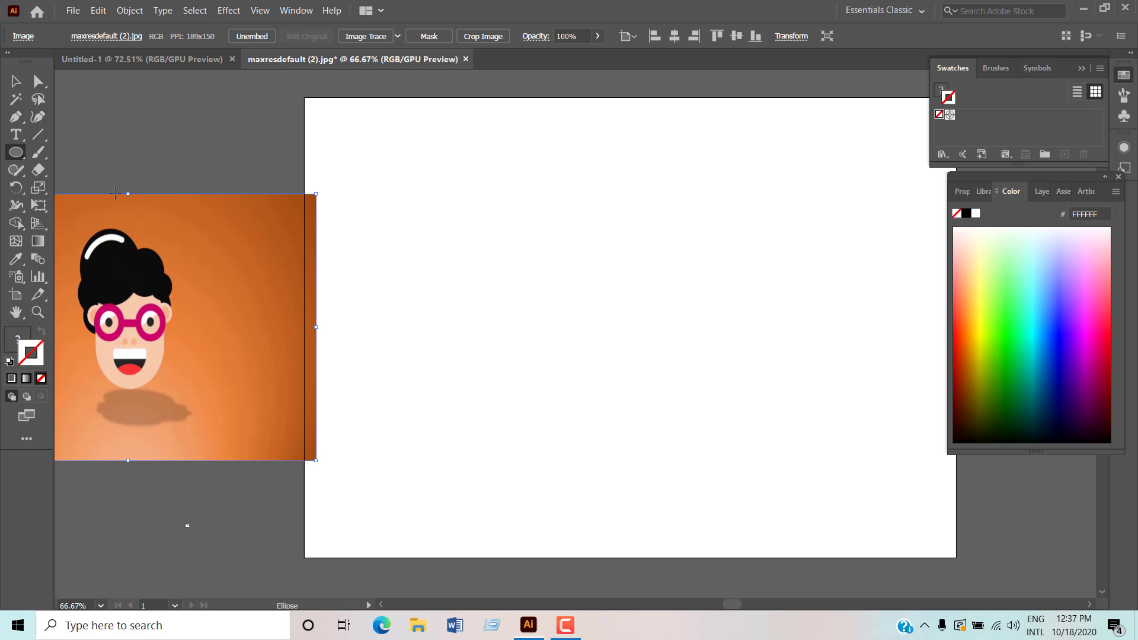
left_click_drag(441, 210, 596, 381)
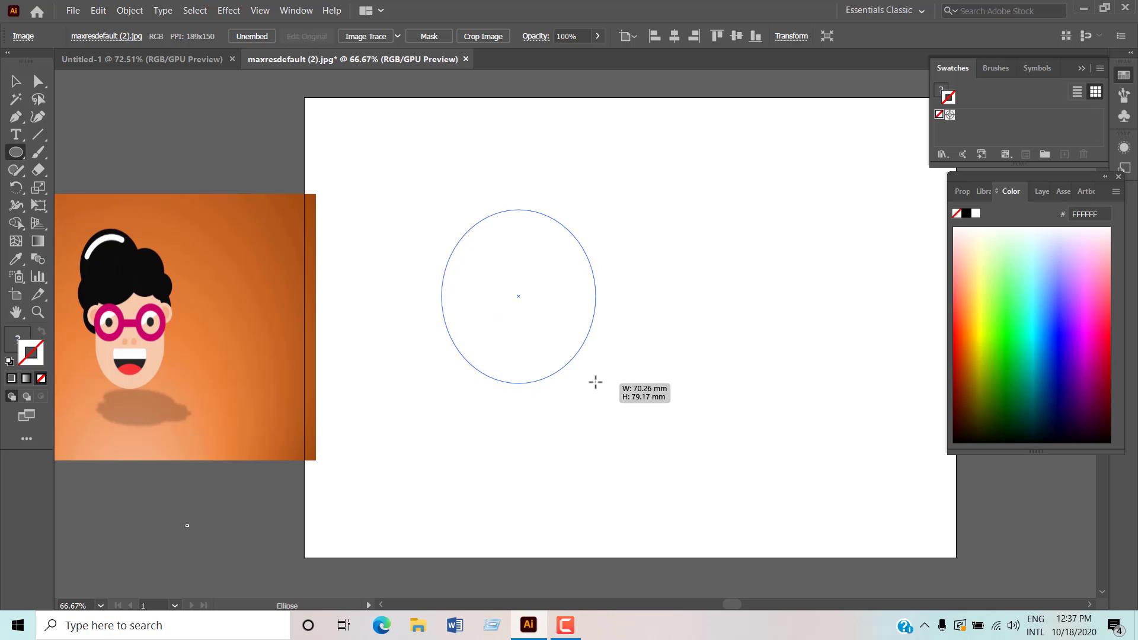
left_click(16, 259)
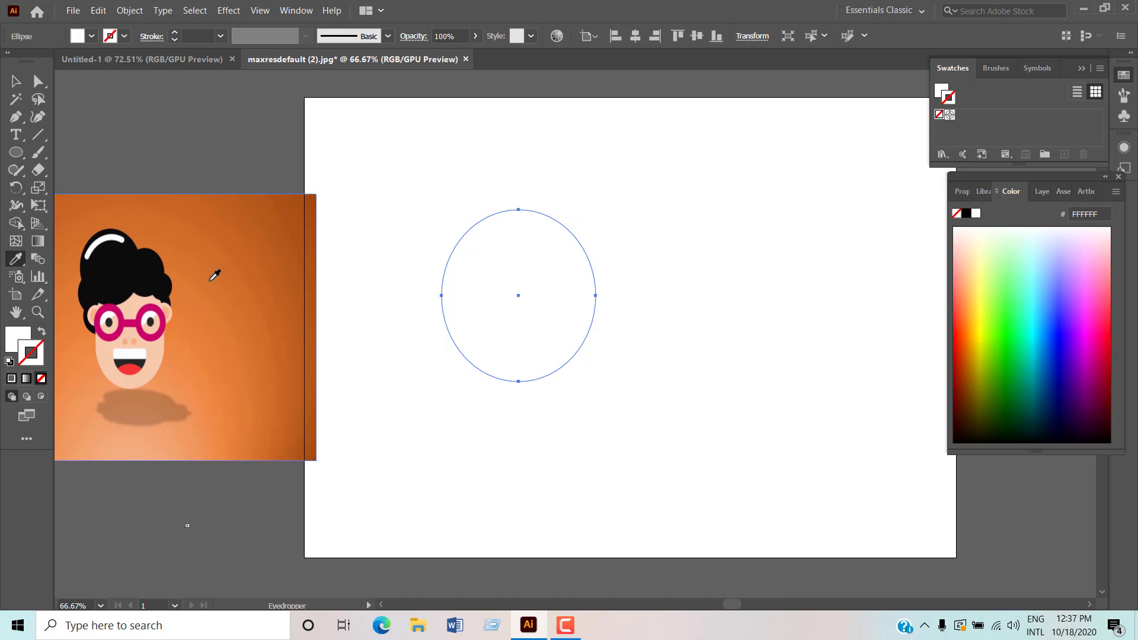
left_click(121, 272)
left_click(16, 82)
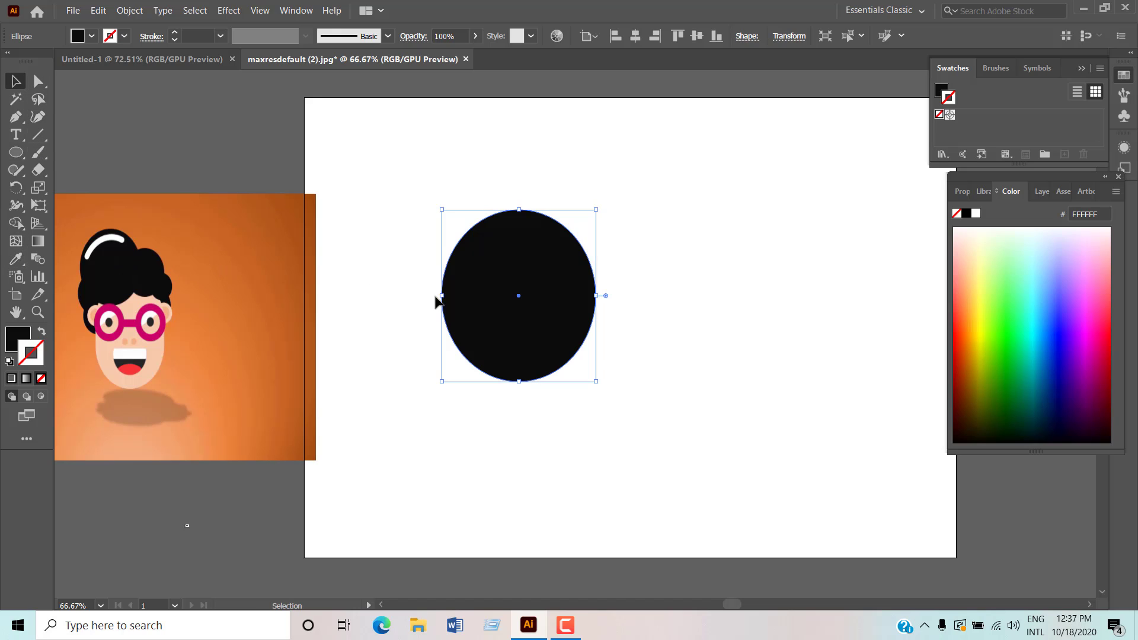
left_click_drag(518, 297, 525, 268)
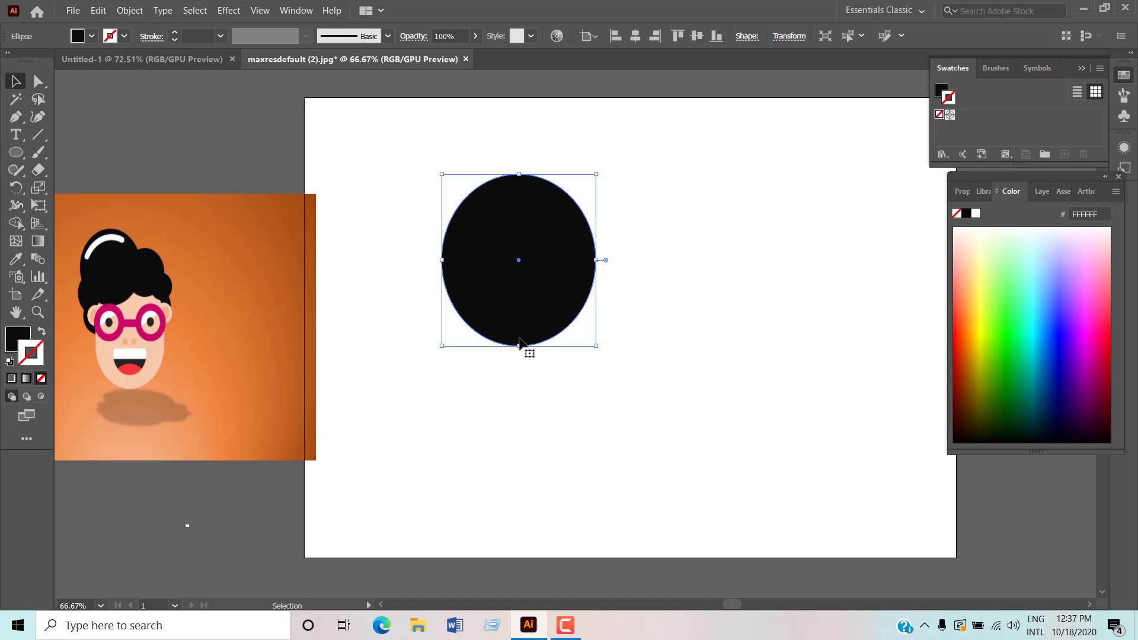
left_click_drag(520, 348, 521, 342)
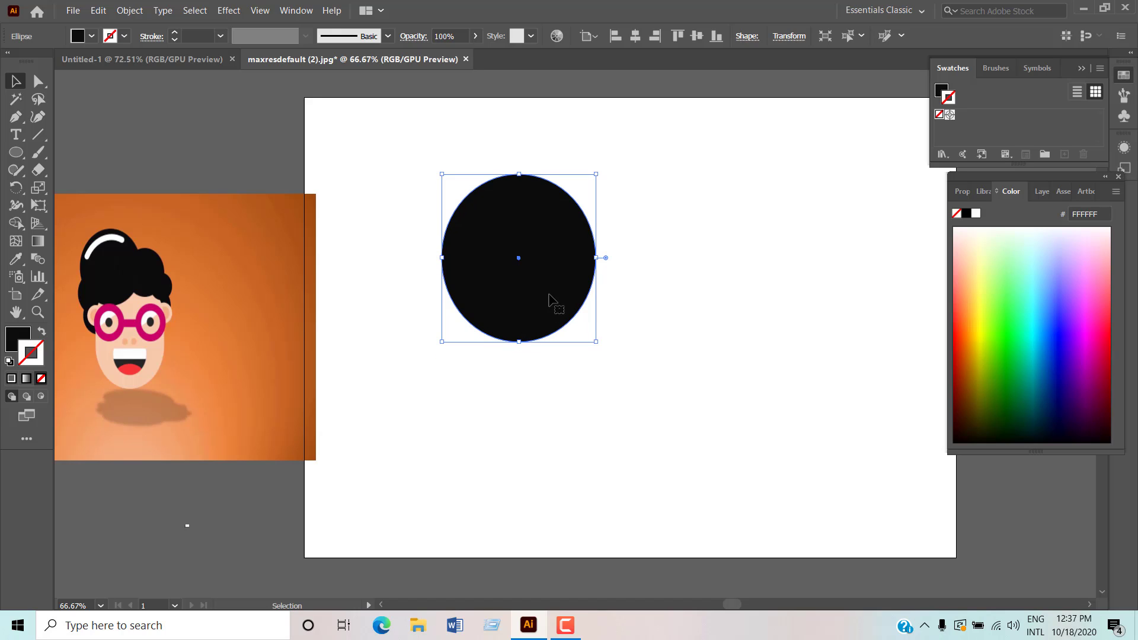
Place a copy to the right and shrink it into an overlapping near-circle
key("a")
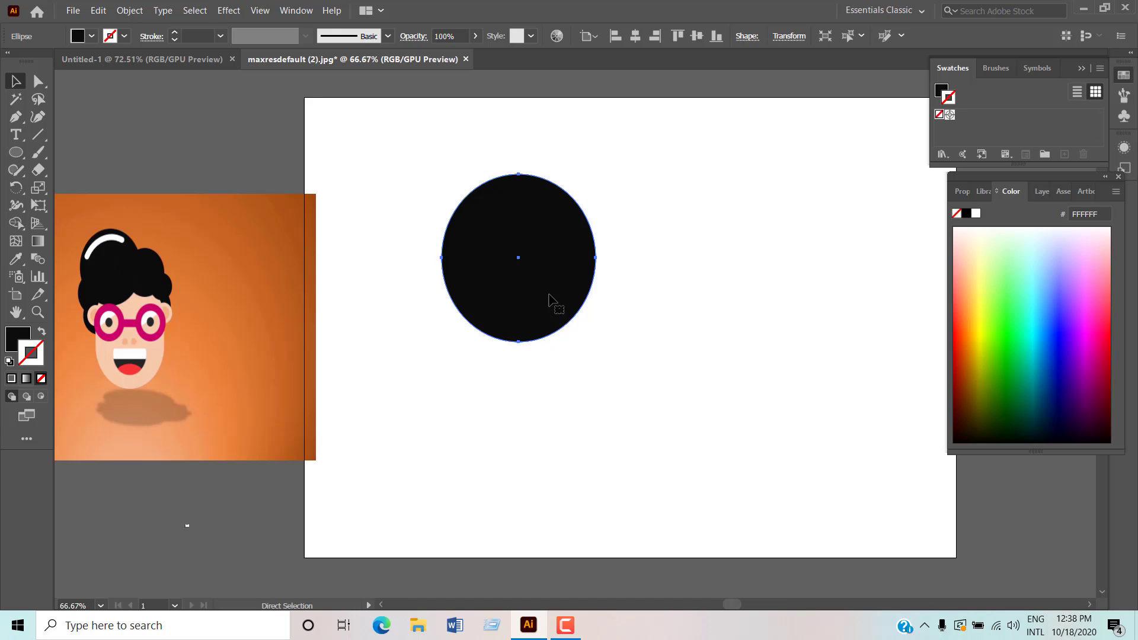
left_click_drag(550, 259, 661, 278)
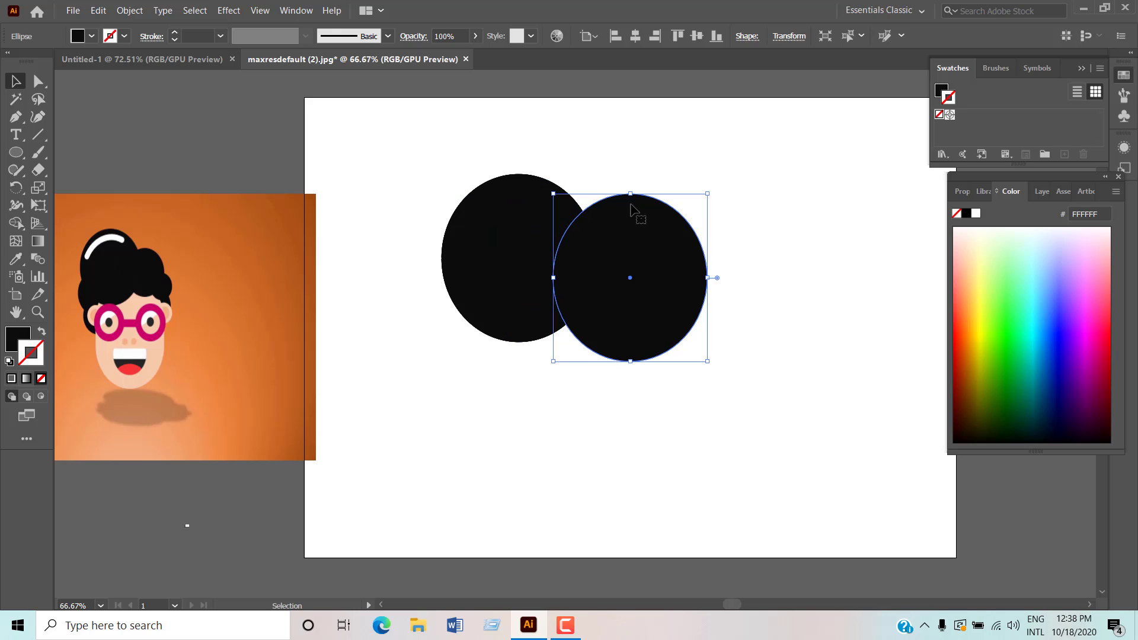
left_click_drag(632, 193, 631, 217)
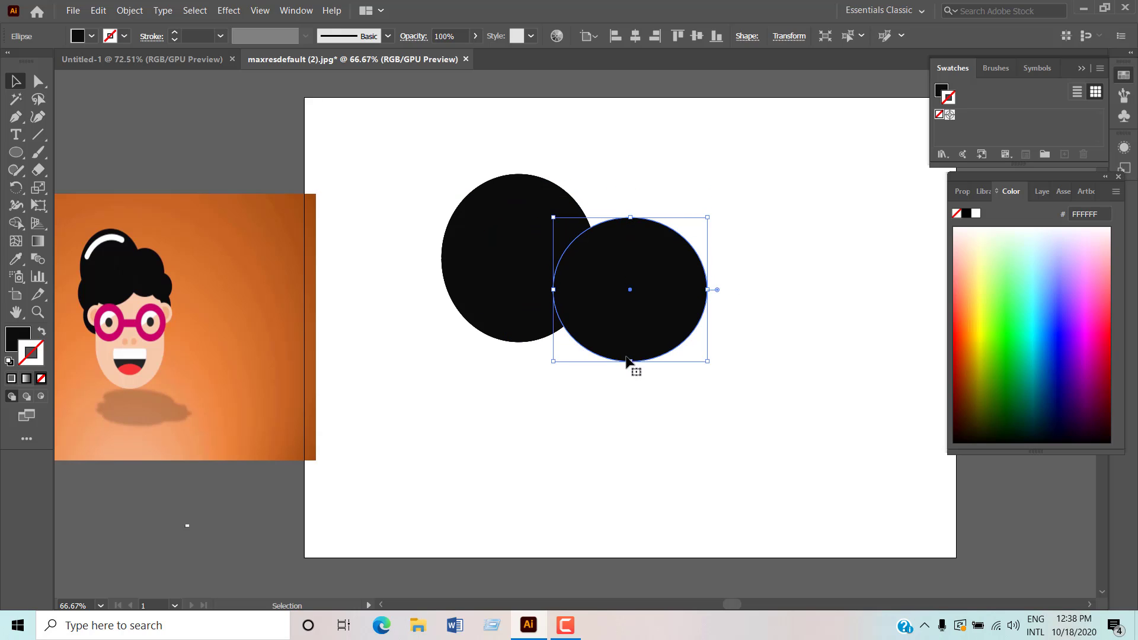
left_click_drag(632, 361, 633, 342)
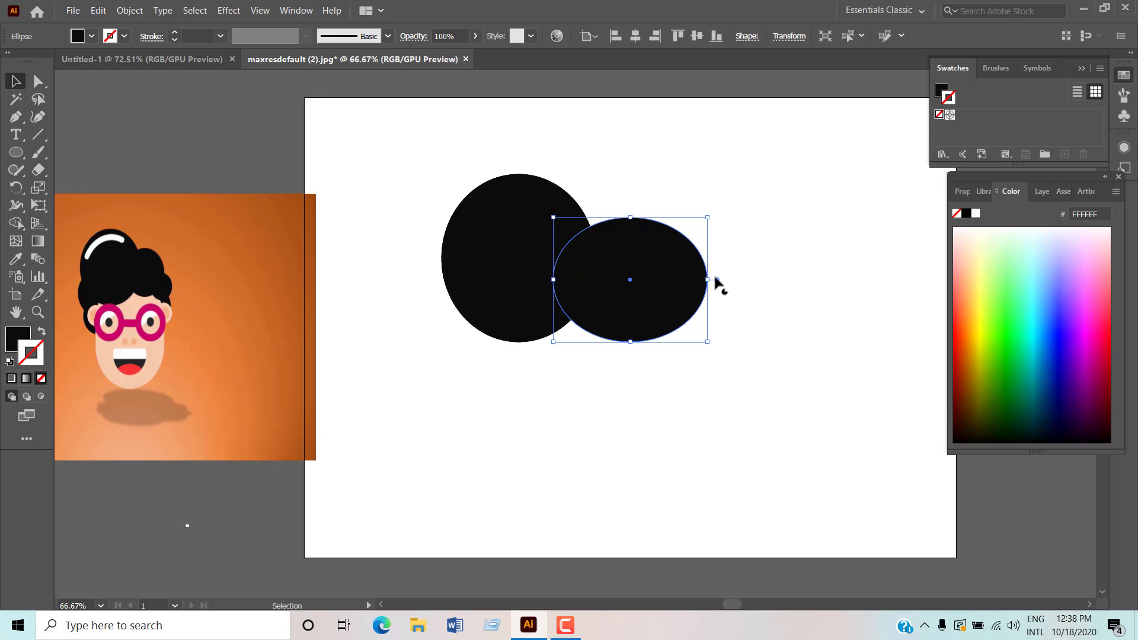
left_click_drag(711, 278, 690, 280)
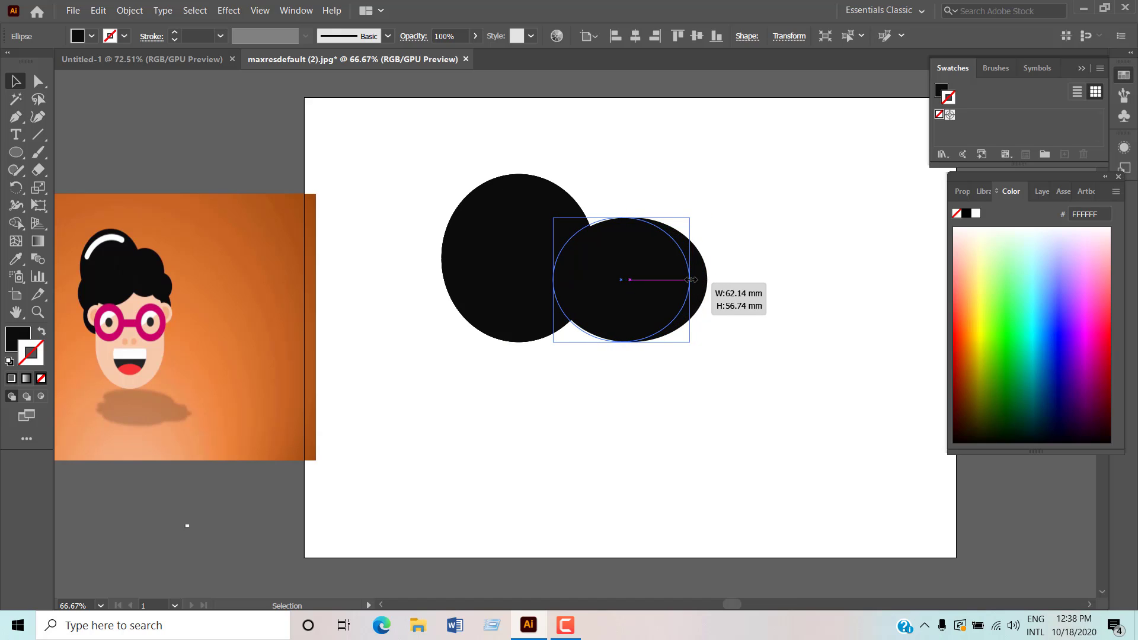
left_click(782, 260)
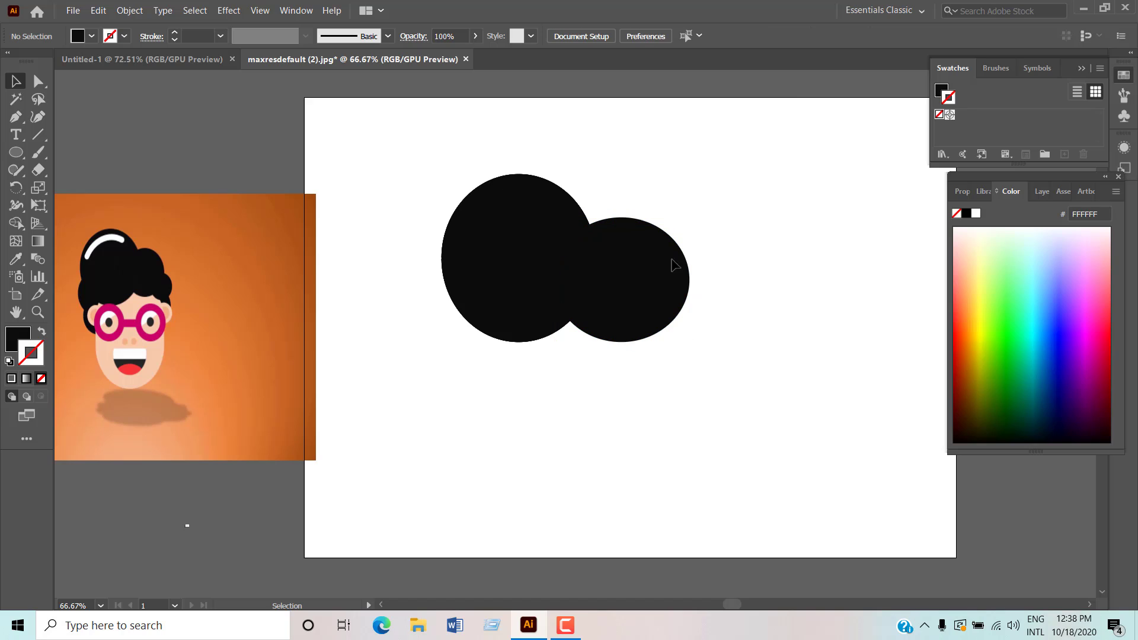
Add a smaller circle copy at the far right of the hair cluster
left_click_drag(669, 310, 752, 329)
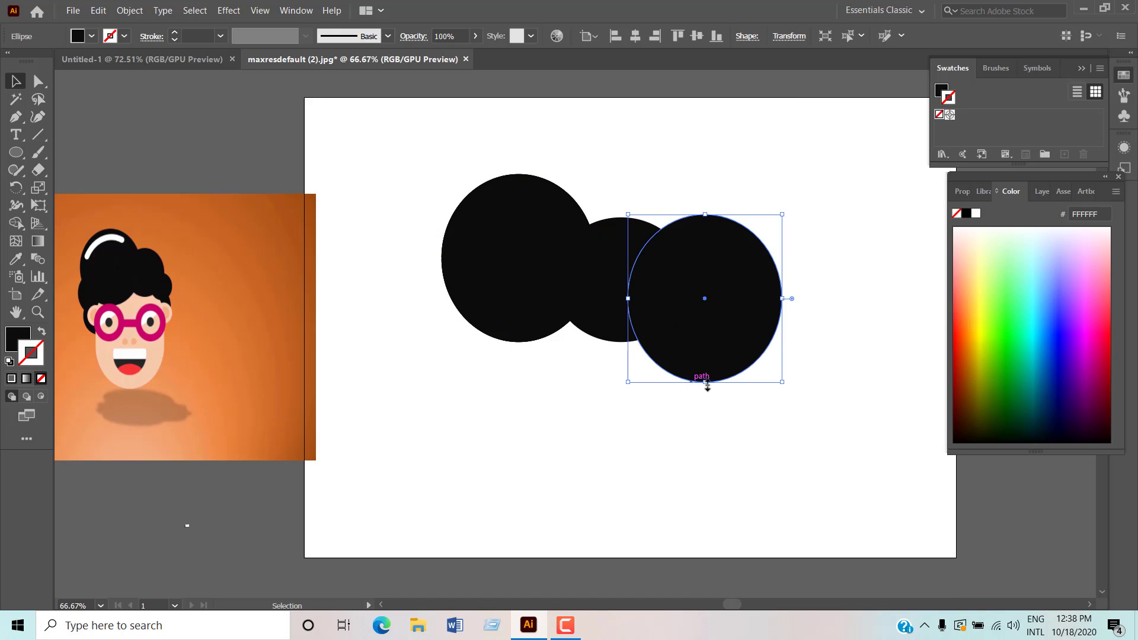
left_click_drag(706, 383, 706, 348)
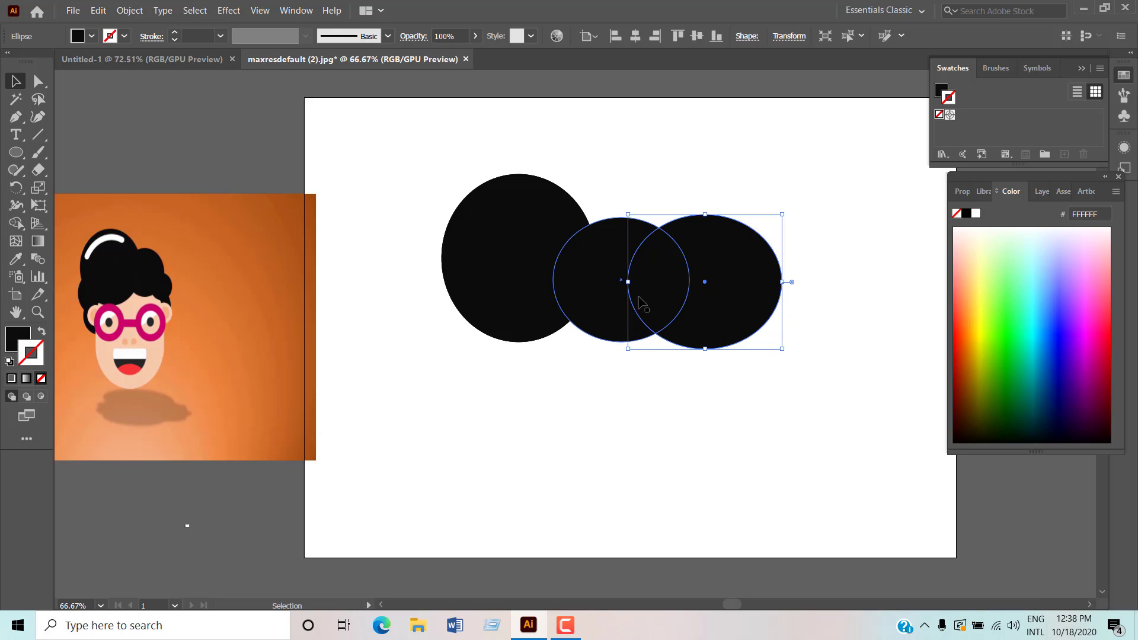
left_click_drag(629, 282, 671, 282)
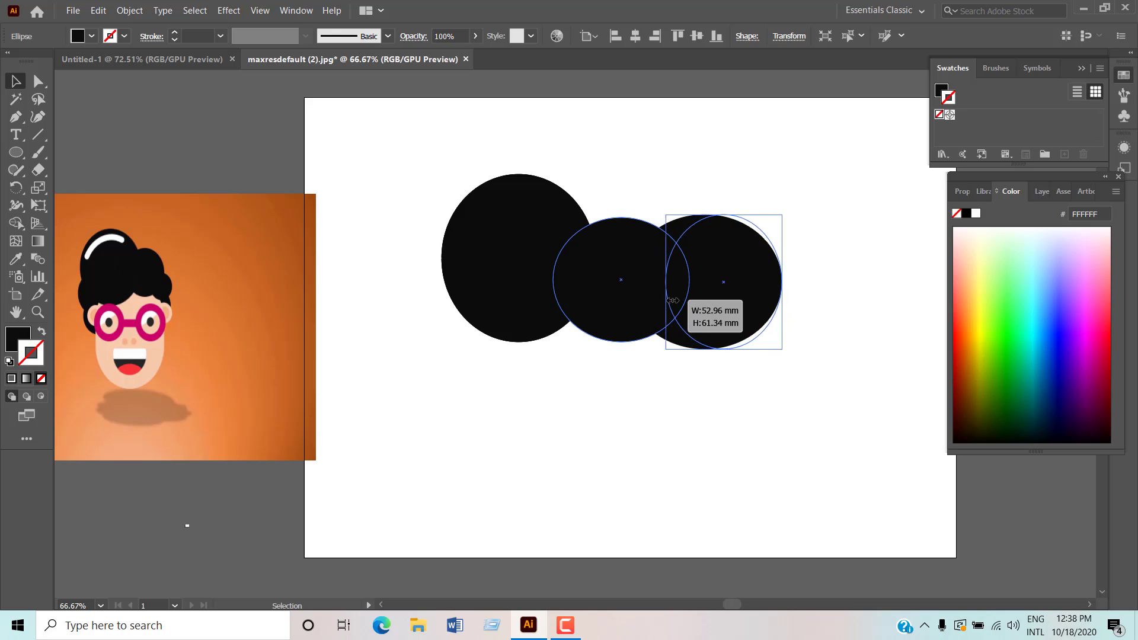
left_click_drag(729, 214, 729, 249)
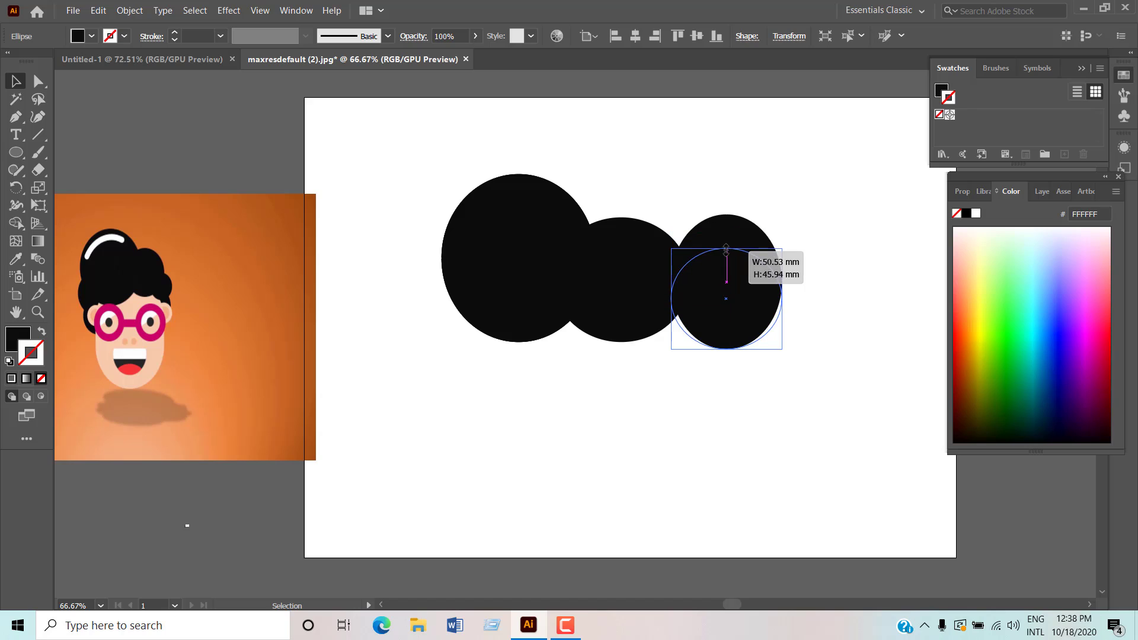
left_click_drag(783, 299, 760, 300)
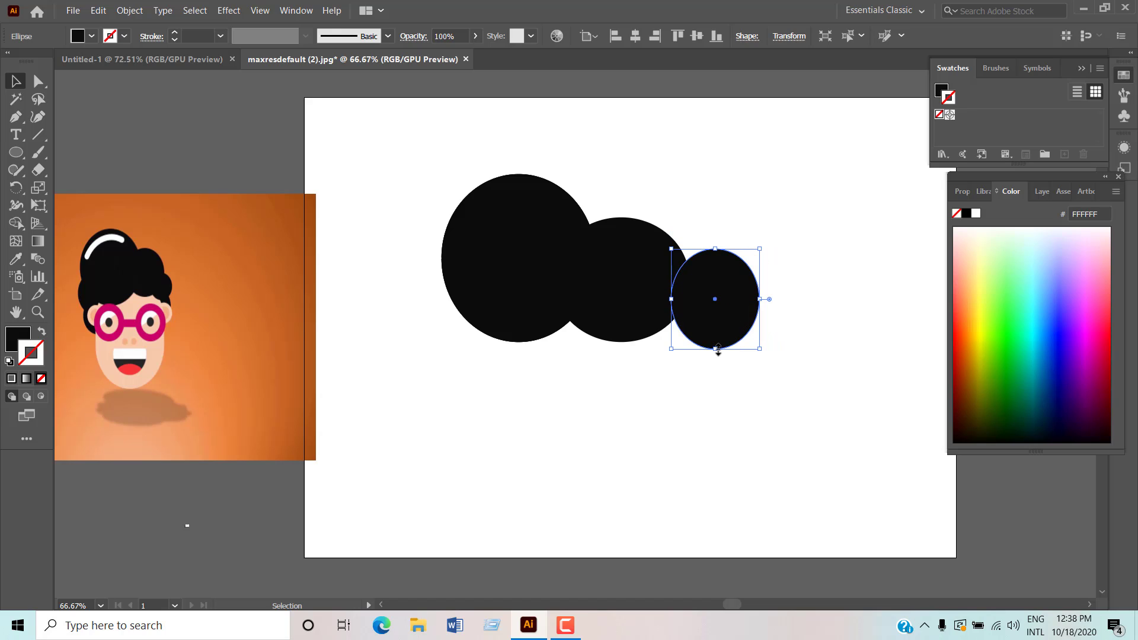
left_click_drag(715, 348, 704, 336)
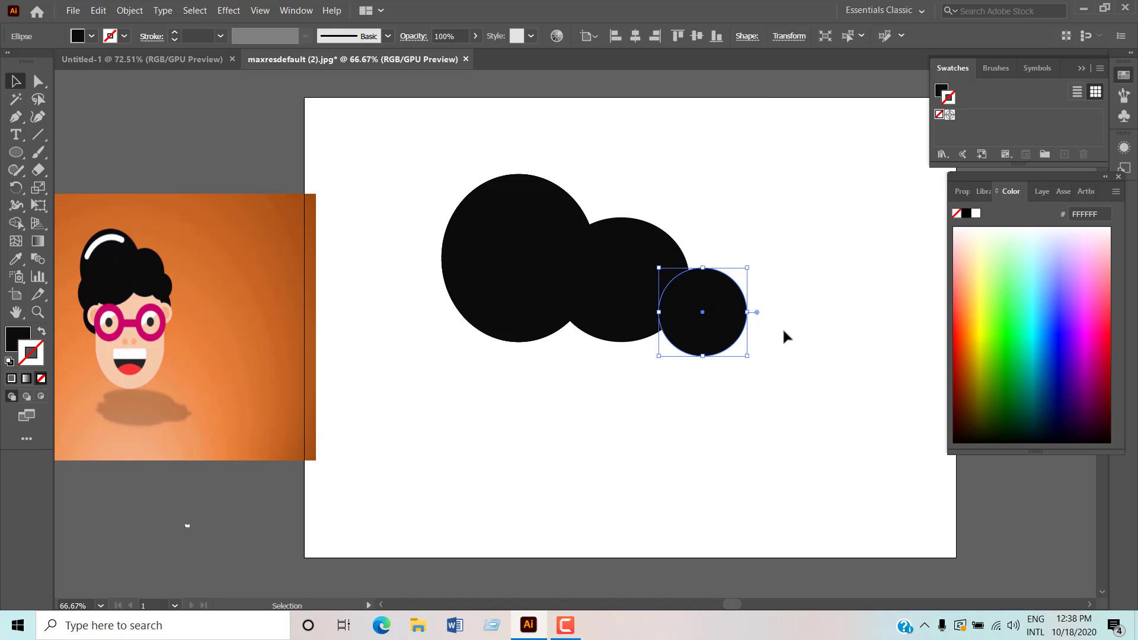
left_click(771, 332)
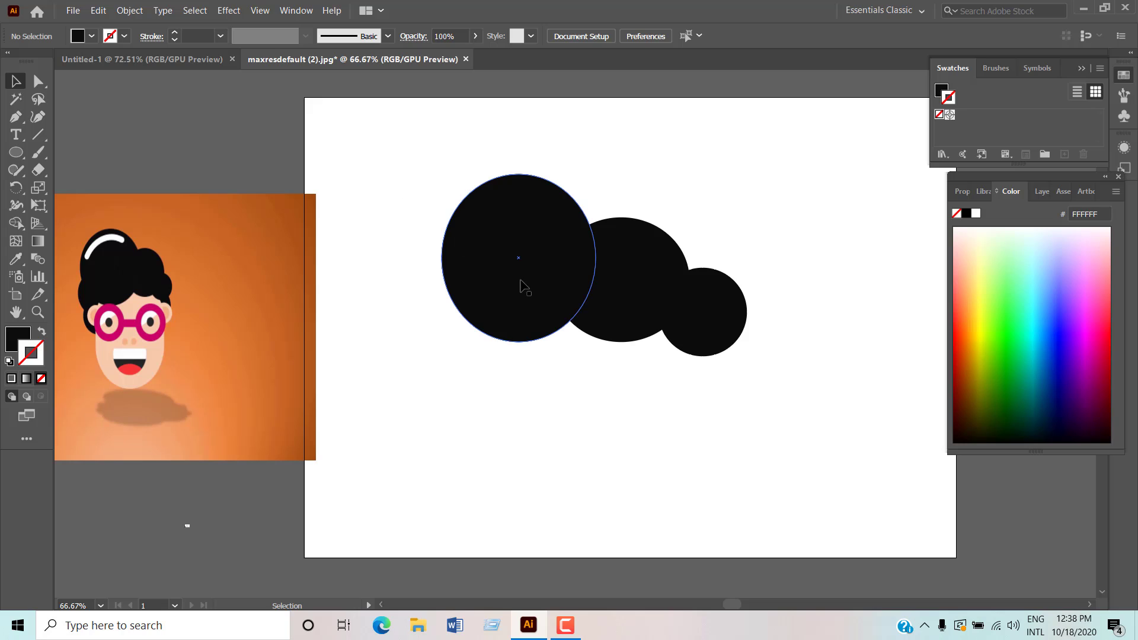
Add a squat circle copy at the lower left, then move all hair circles up together
left_click_drag(511, 289, 407, 344, "alt")
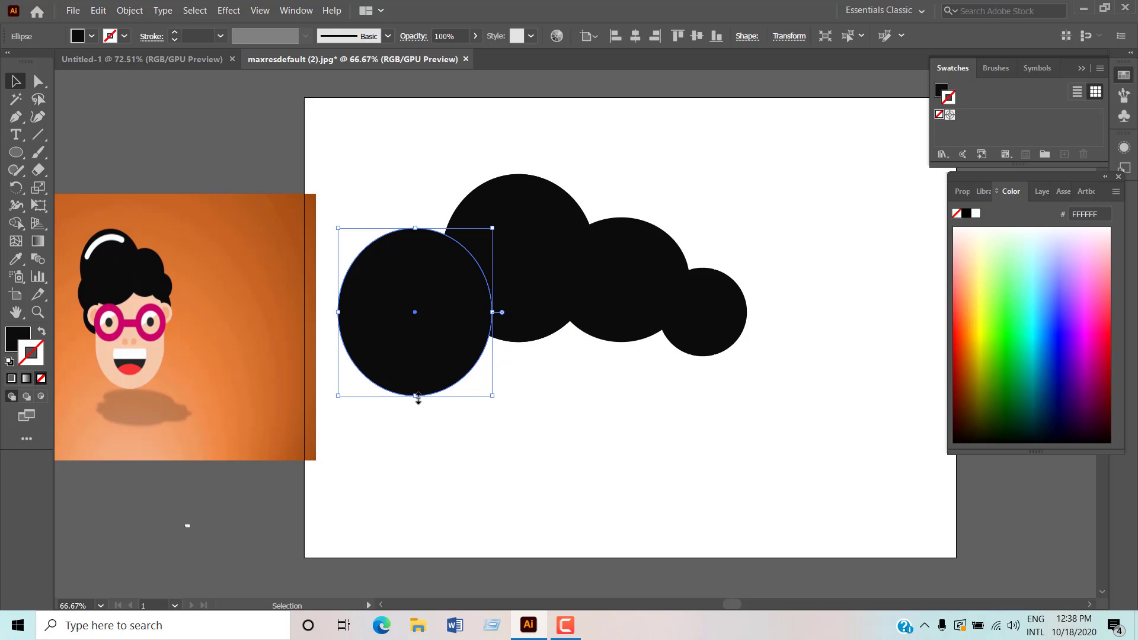
left_click_drag(415, 396, 415, 376)
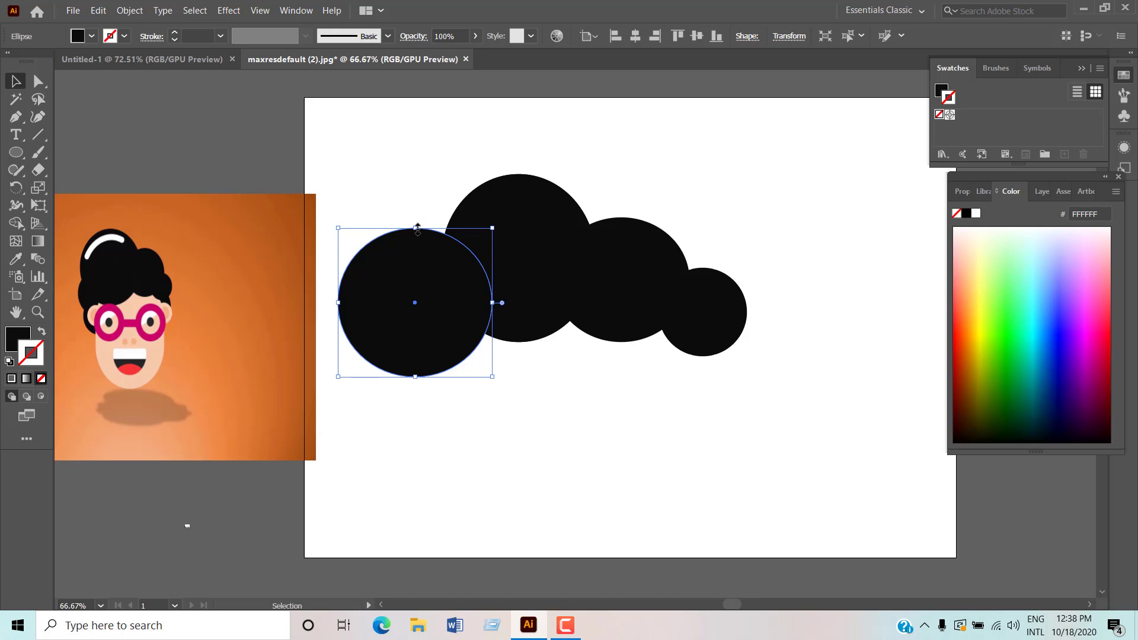
left_click_drag(418, 228, 415, 257)
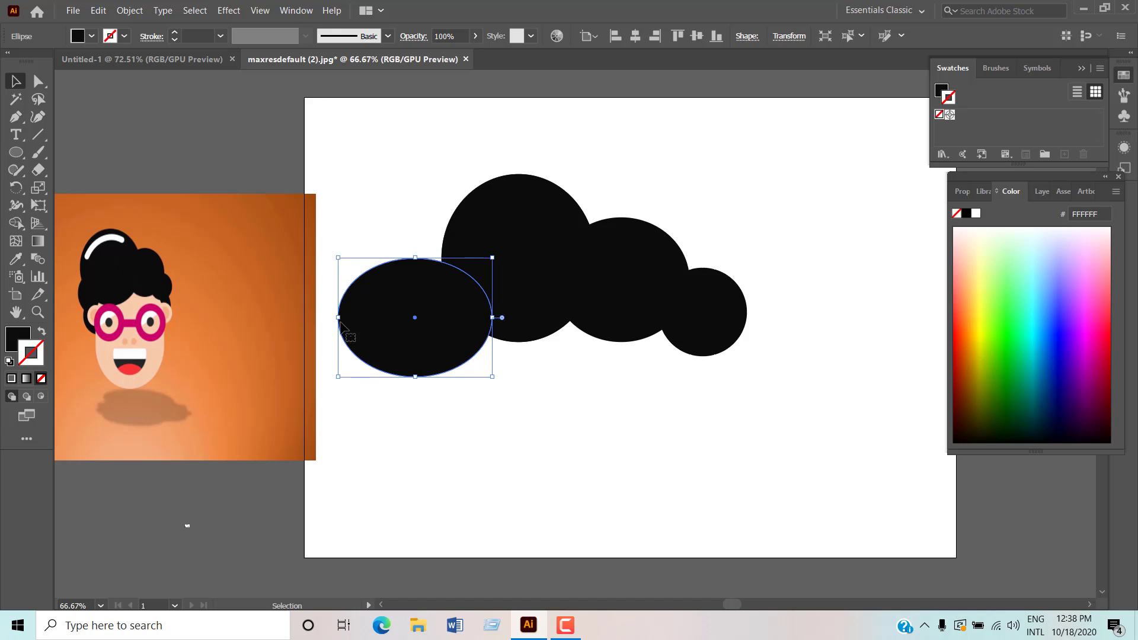
left_click_drag(339, 318, 361, 318)
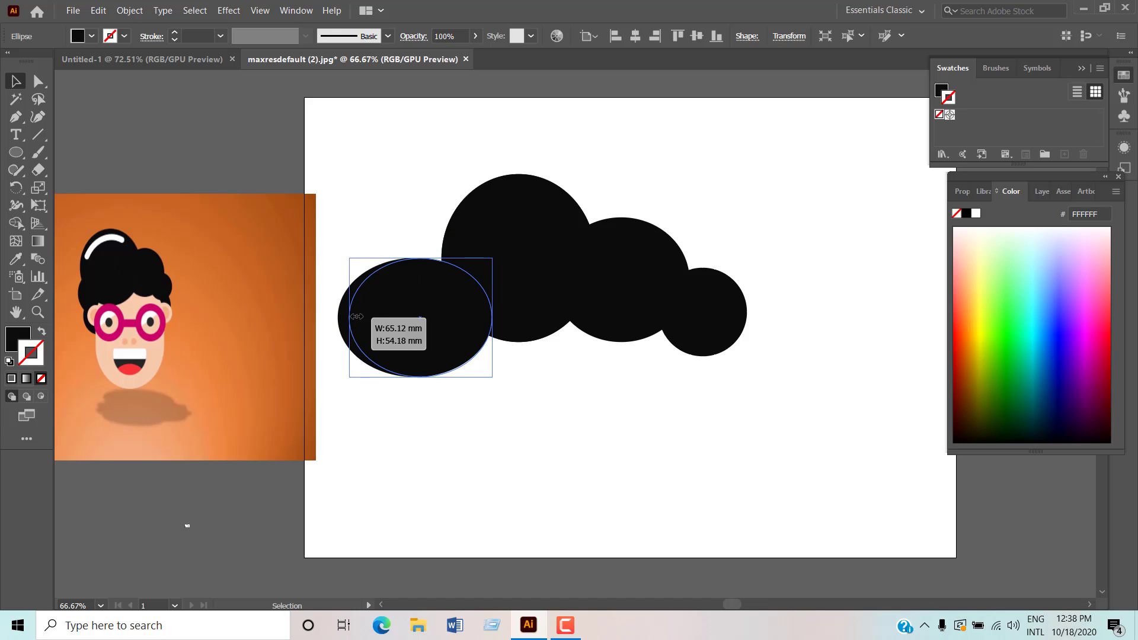
left_click(558, 397)
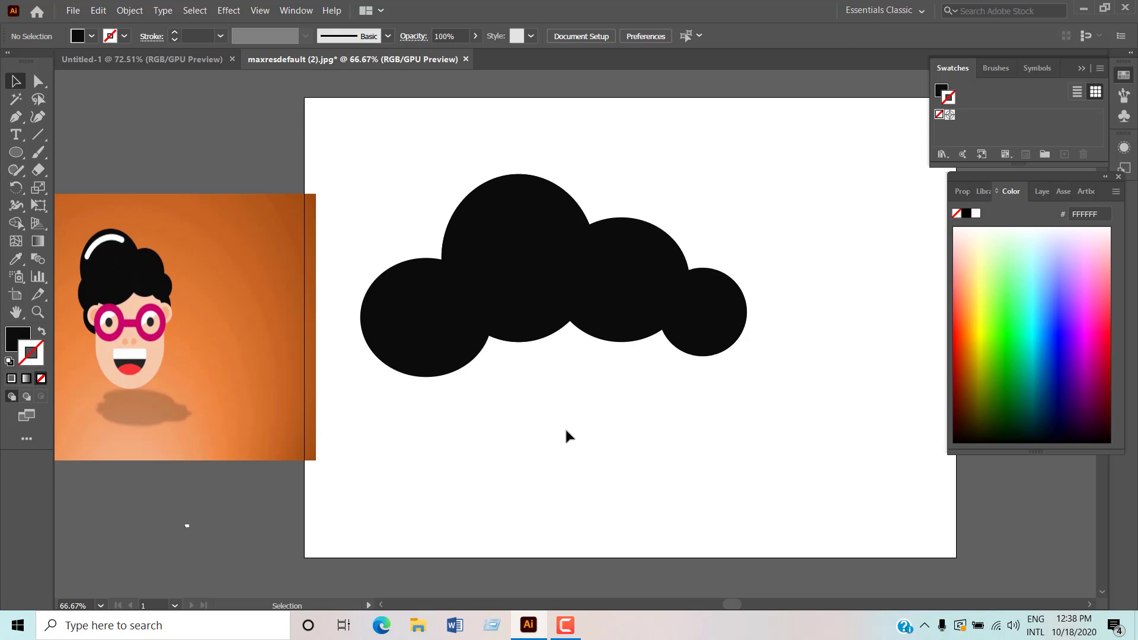
left_click_drag(389, 221, 771, 387)
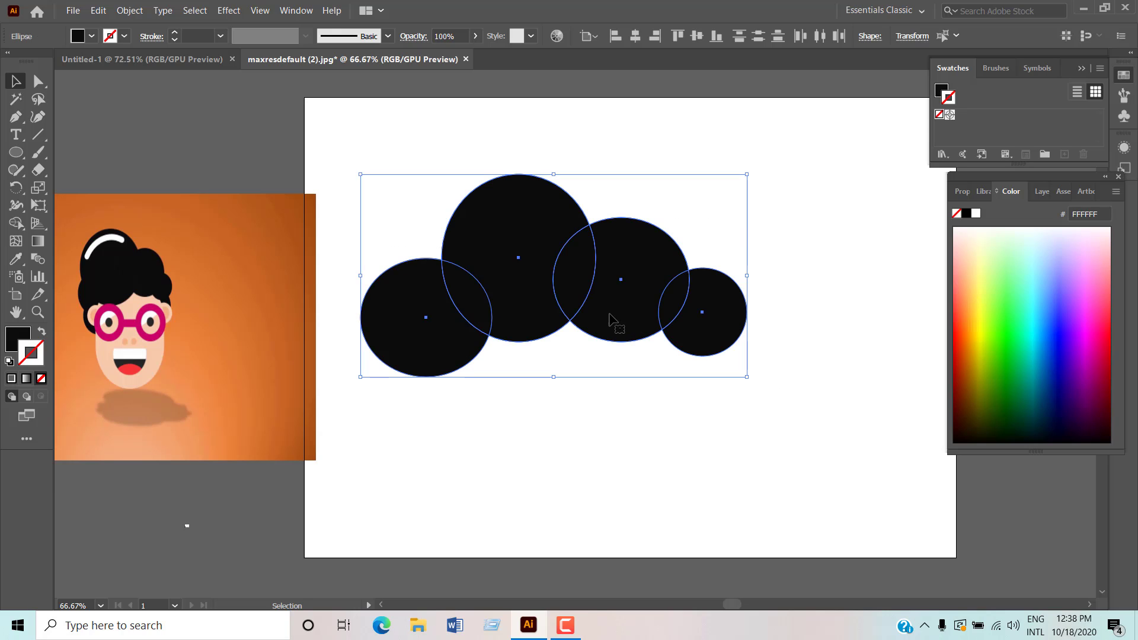
left_click_drag(613, 321, 614, 243)
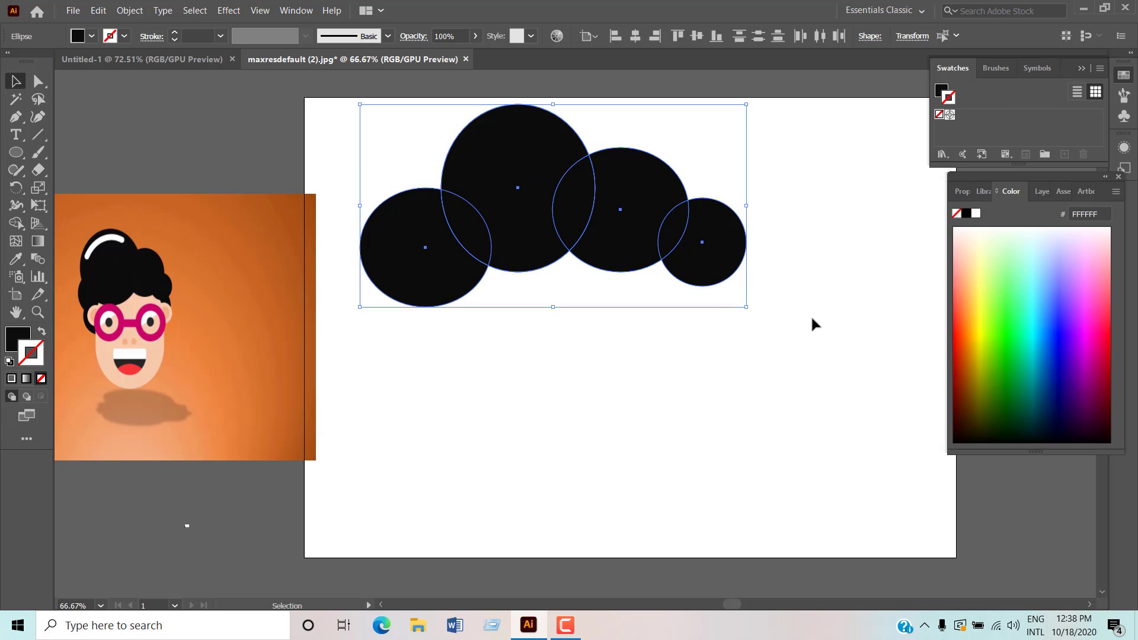
left_click(811, 317)
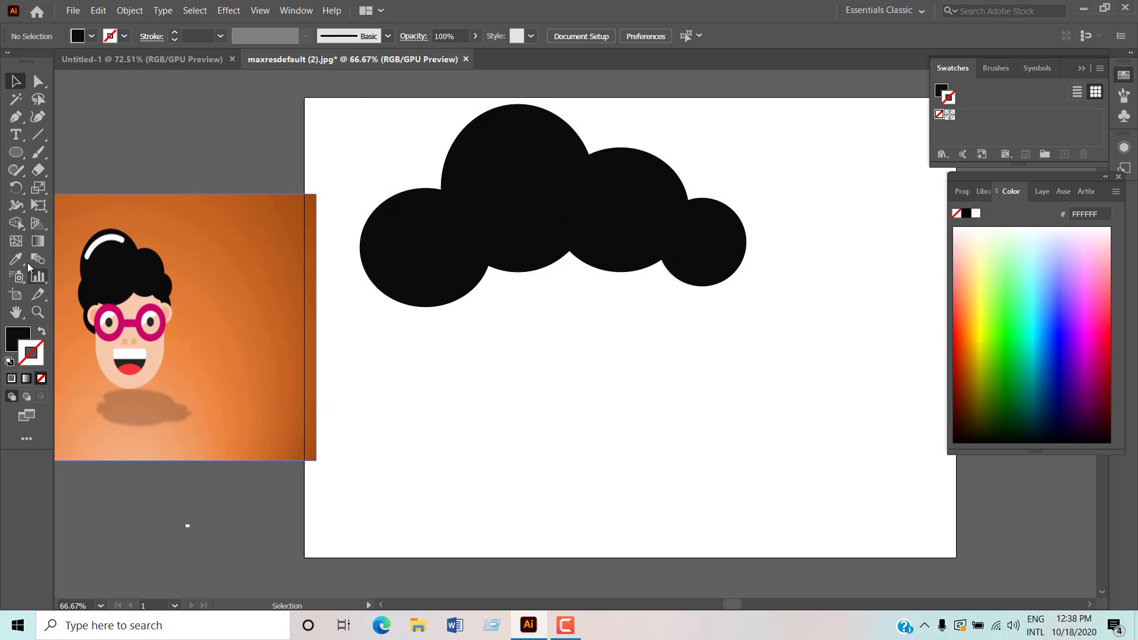
Draw a rounded rectangle below the hair circles and drag its corner widget to enlarge the radii
right_click(18, 149)
left_click(82, 188)
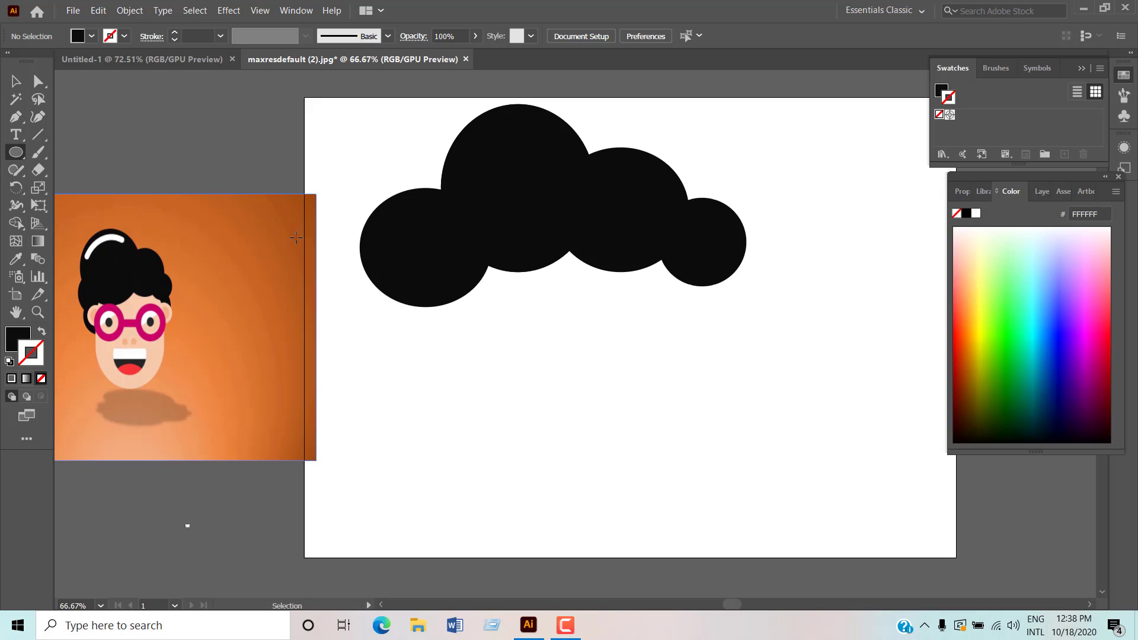
left_click_drag(490, 262, 660, 460)
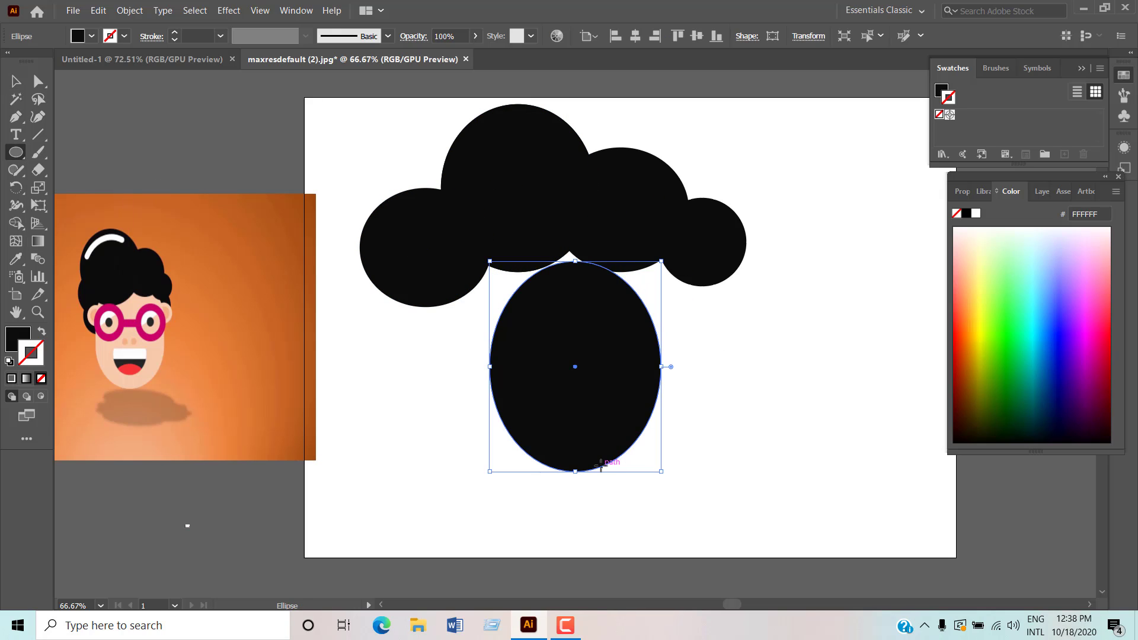
key("ctrl+z")
left_click(8, 163)
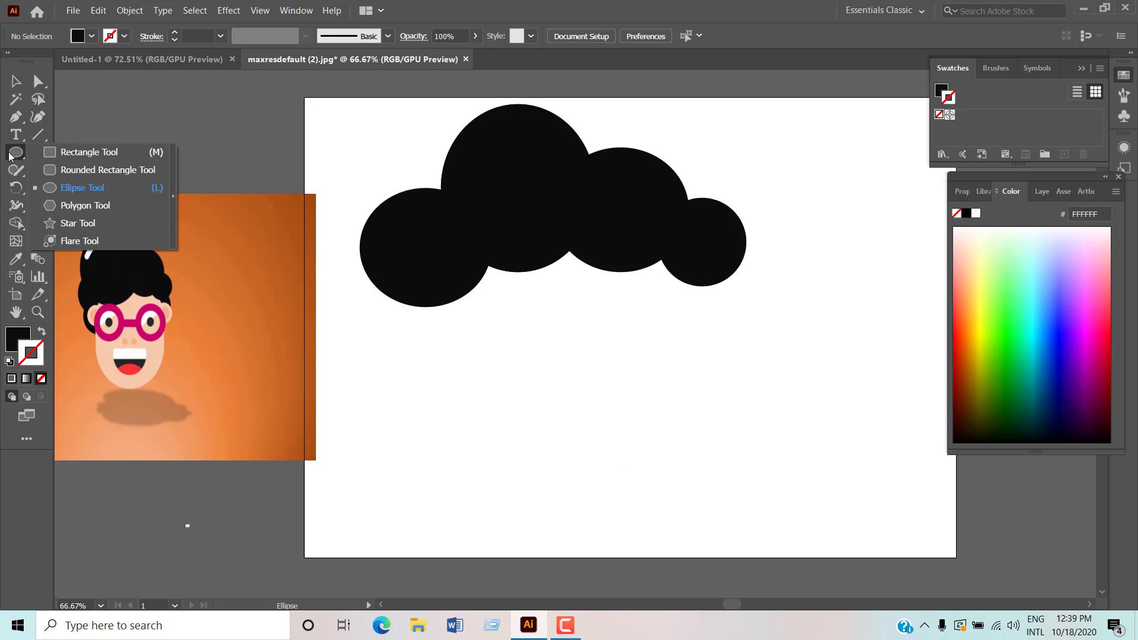
left_click(71, 172)
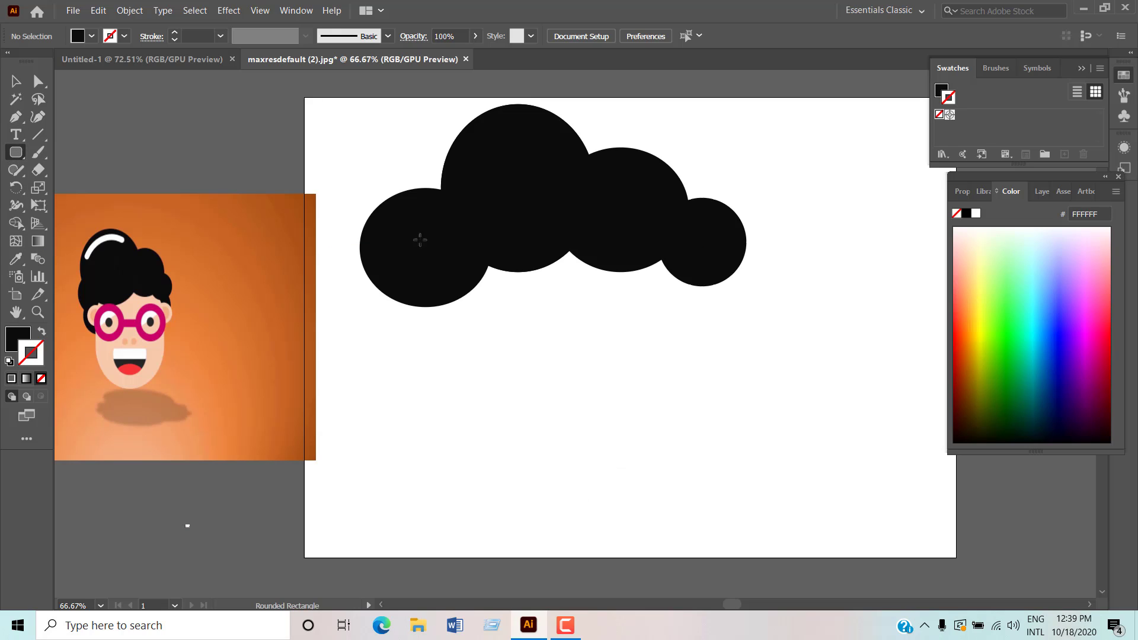
left_click_drag(461, 230, 695, 511)
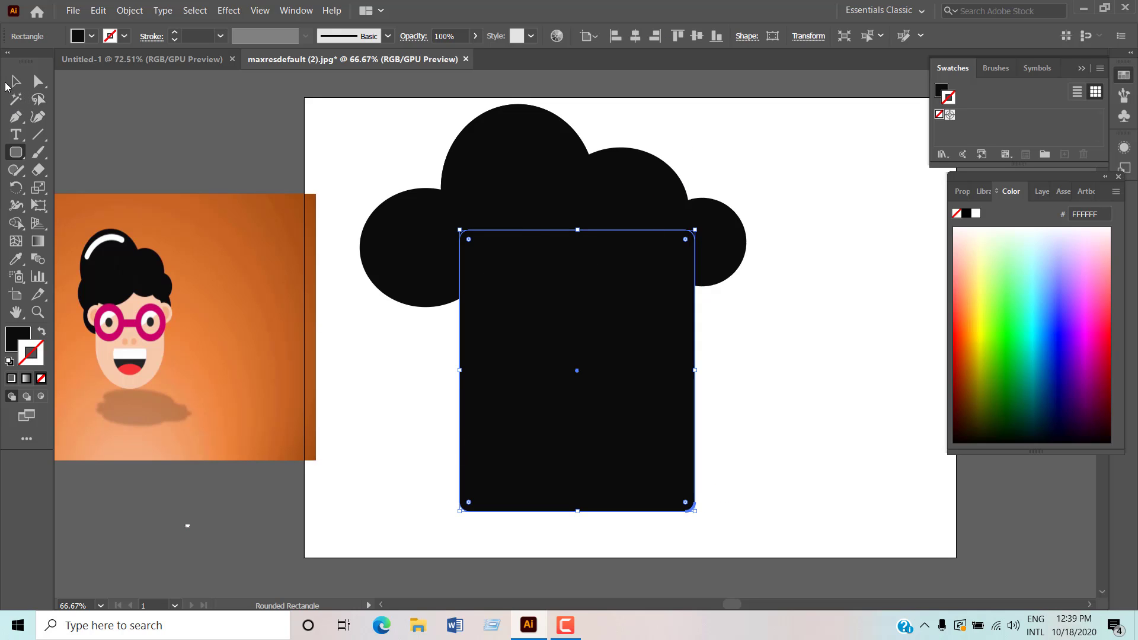
left_click(15, 81)
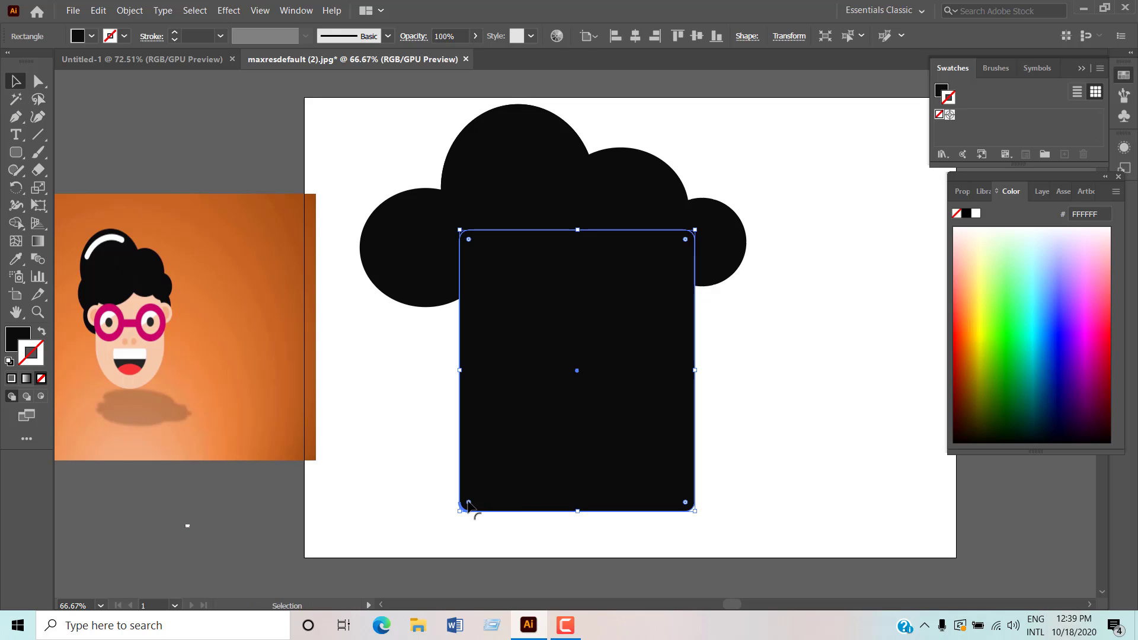
left_click_drag(468, 504, 516, 487)
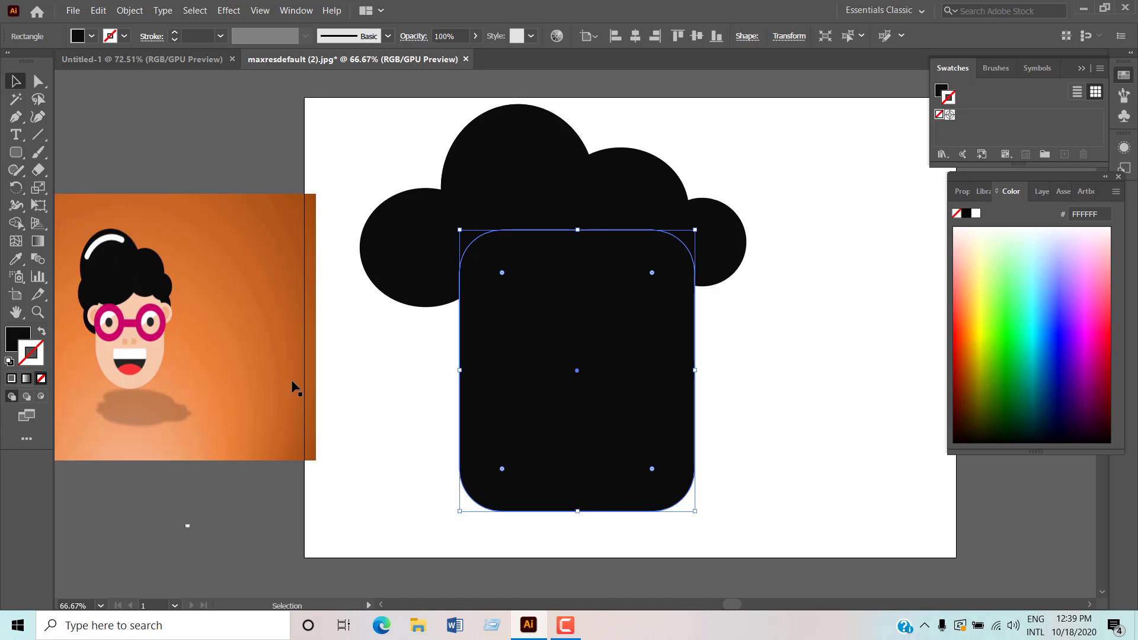
left_click(16, 259)
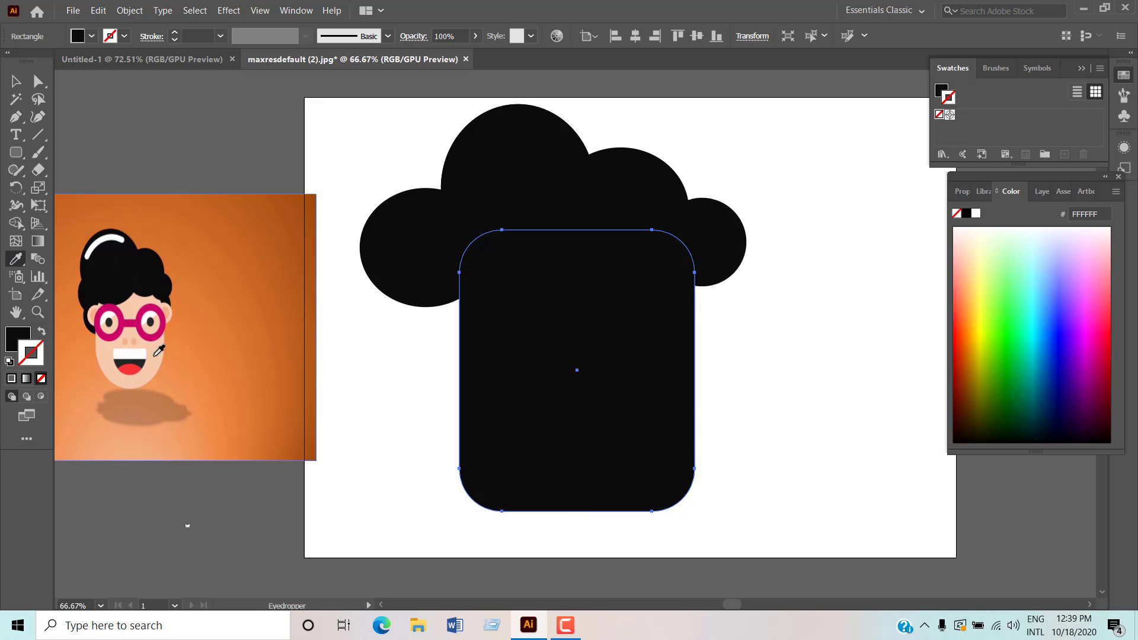
Fill the rectangle with the reference's peach skin tone, shift it up-left and widen both sides
left_click(158, 351)
left_click(16, 81)
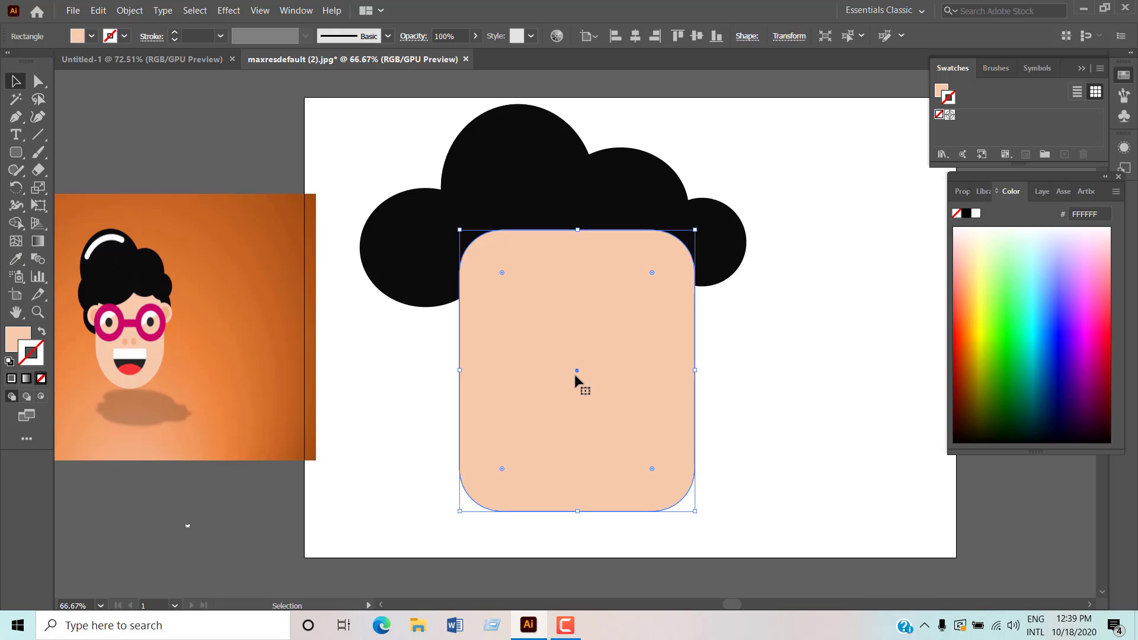
left_click_drag(578, 375, 559, 362)
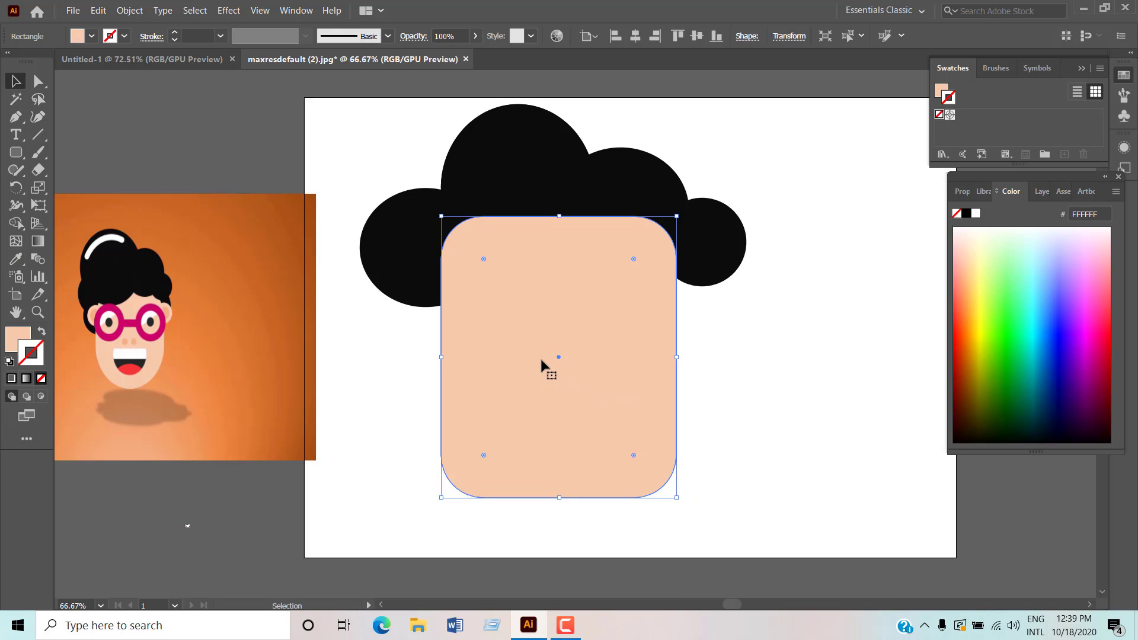
left_click_drag(441, 357, 426, 357)
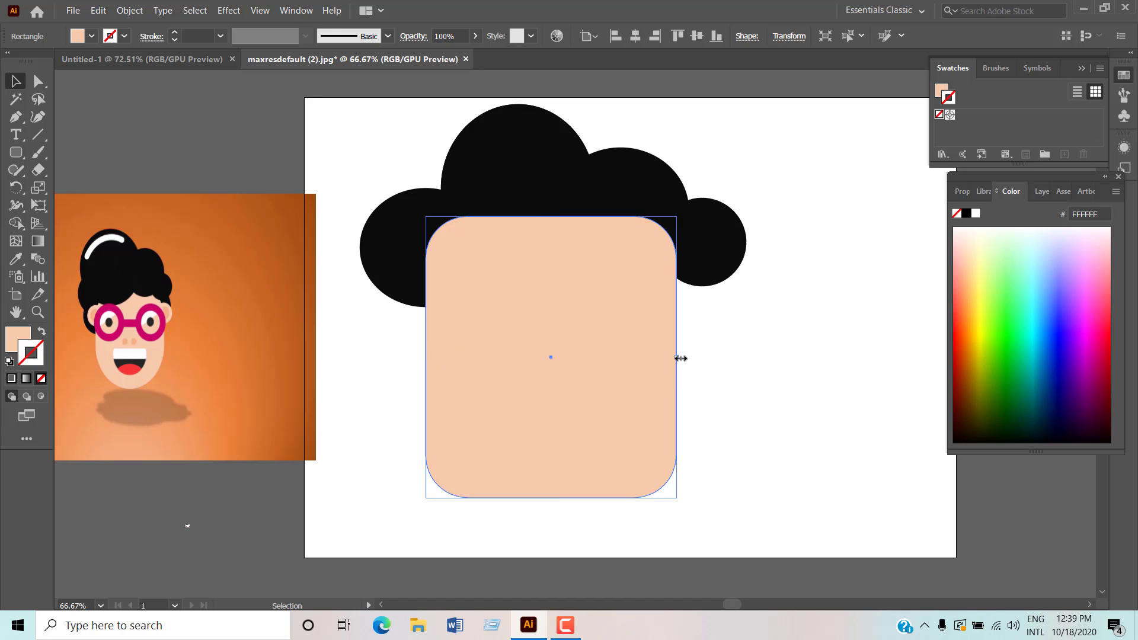
left_click_drag(680, 358, 696, 357)
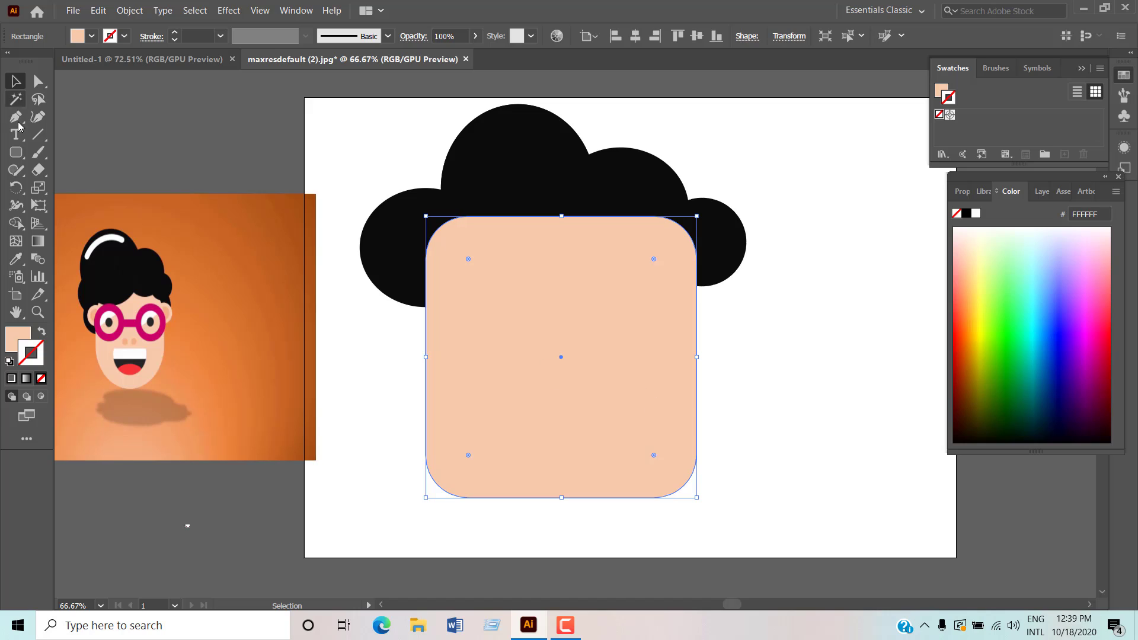
Pull the bottom edge down into a curved chin with added Curvature anchors
left_click(38, 117)
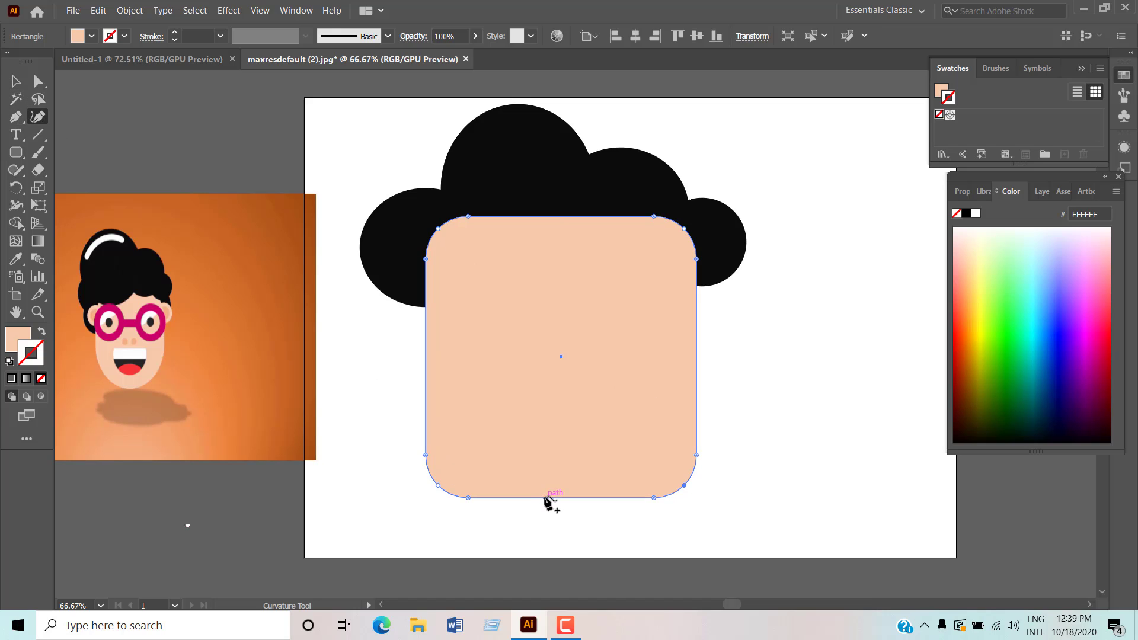
left_click_drag(545, 497, 546, 517)
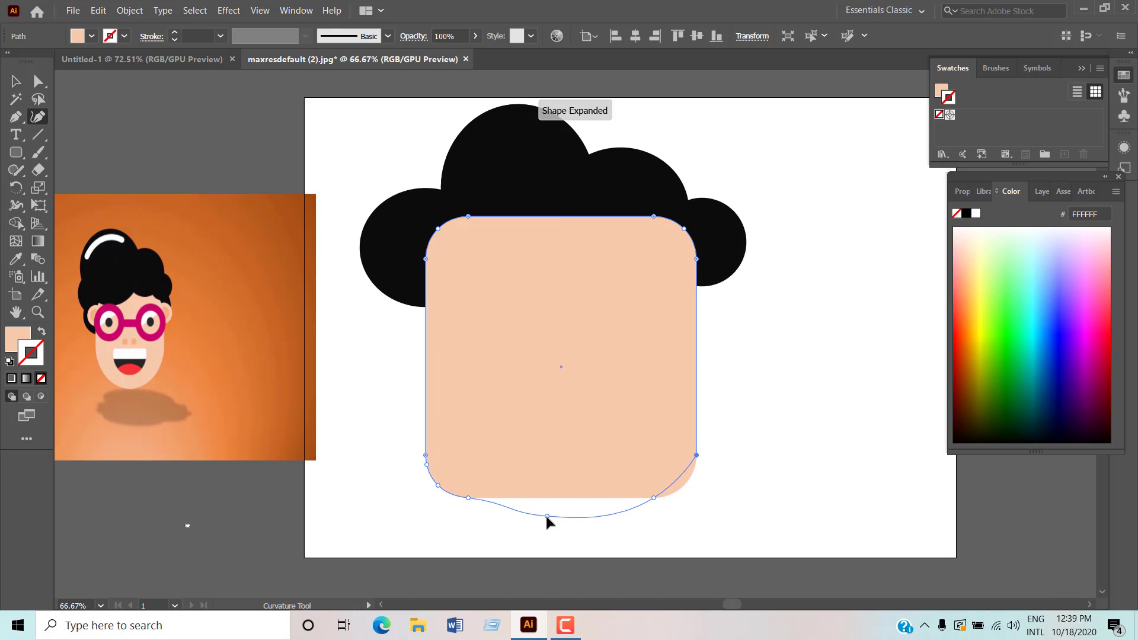
left_click(499, 504)
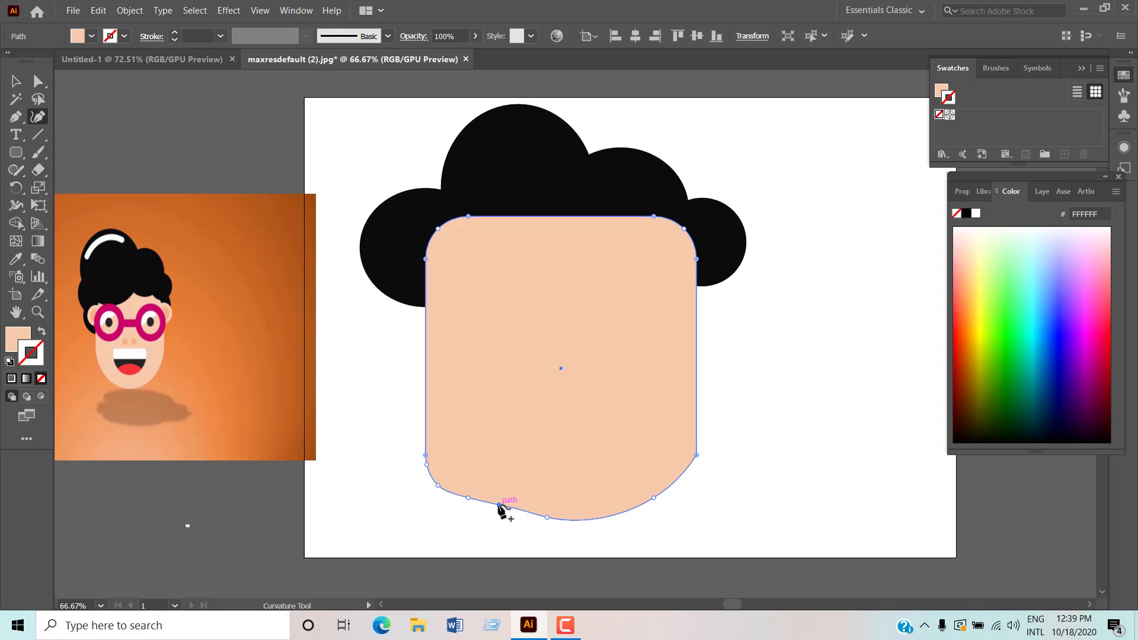
left_click_drag(498, 504, 494, 511)
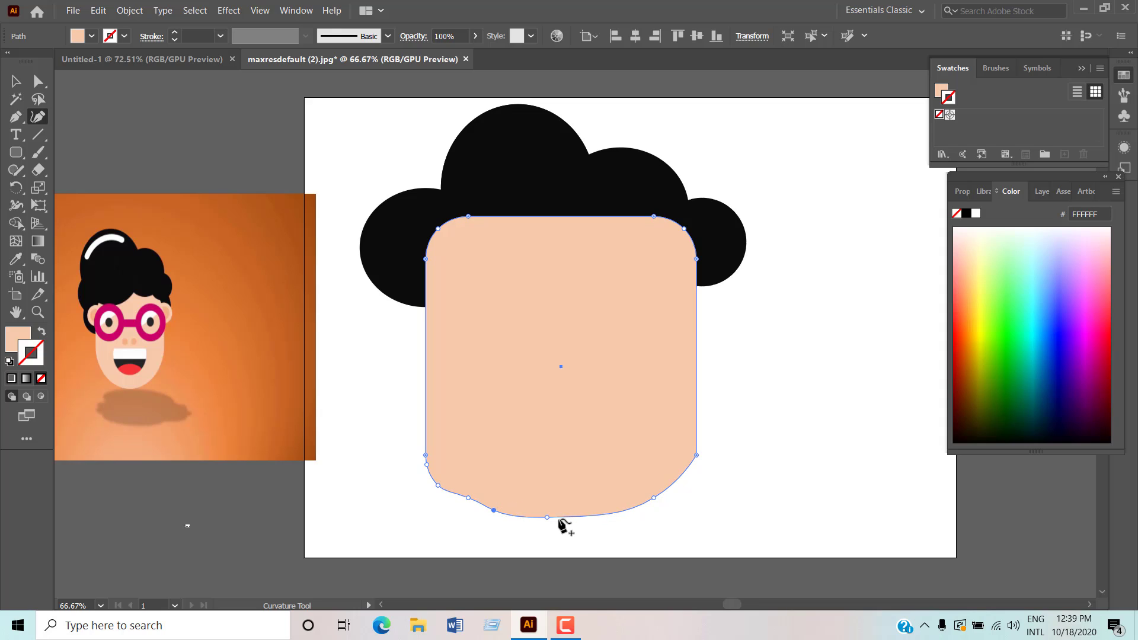
left_click_drag(554, 519, 561, 531)
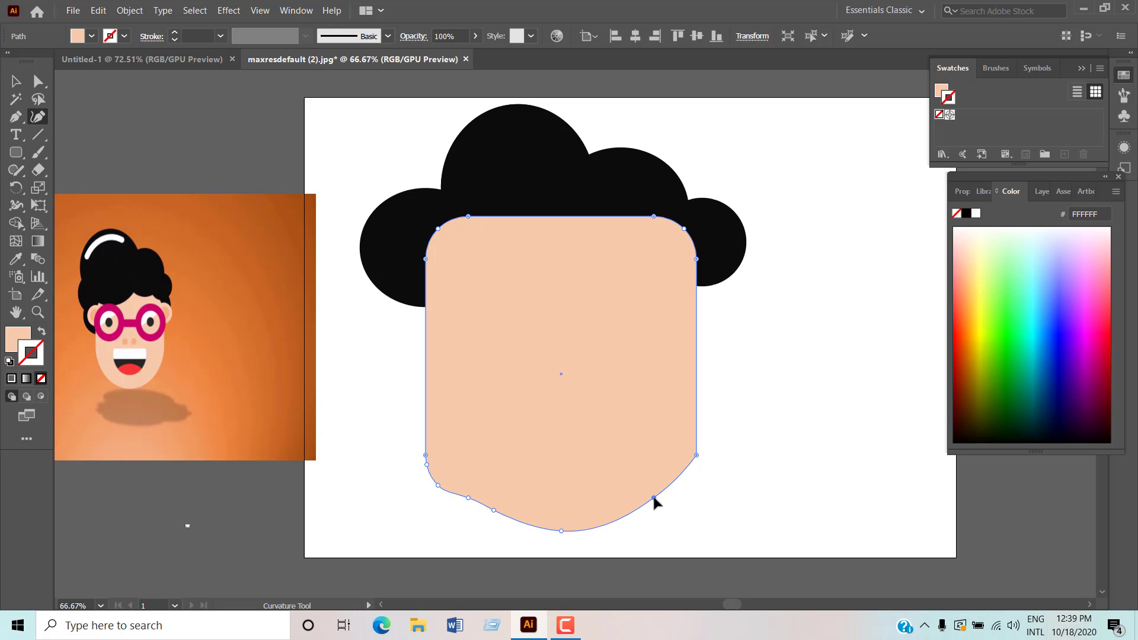
left_click_drag(654, 499, 658, 506)
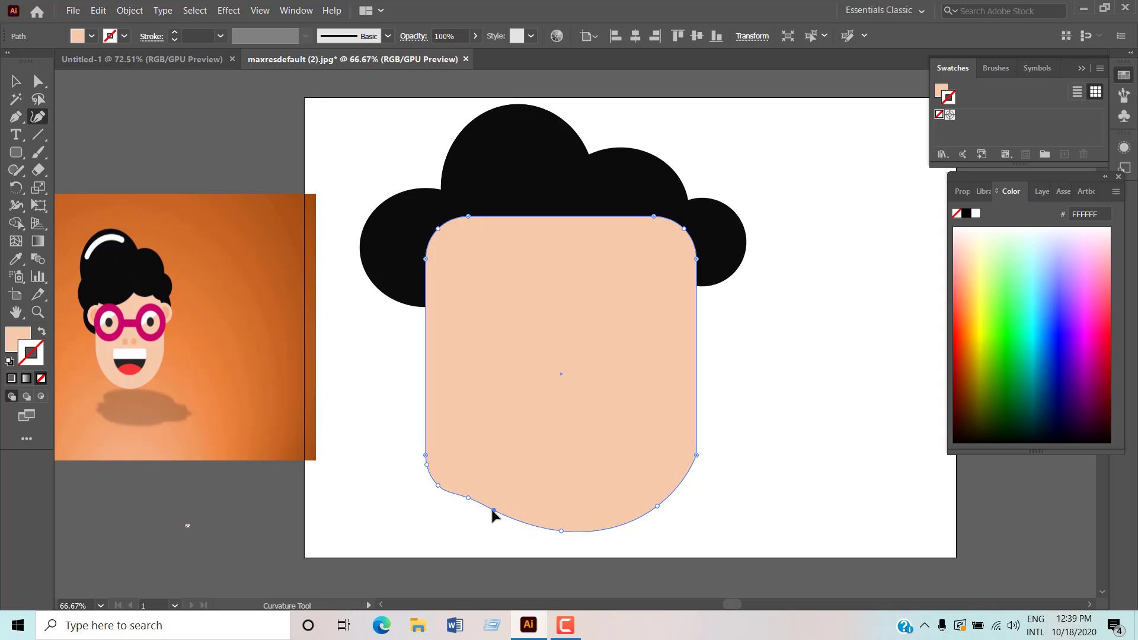
left_click_drag(493, 511, 492, 514)
left_click_drag(466, 500, 461, 503)
Refine the lower-left jaw anchors and lower the chin centre to smooth the curve
left_click(435, 488)
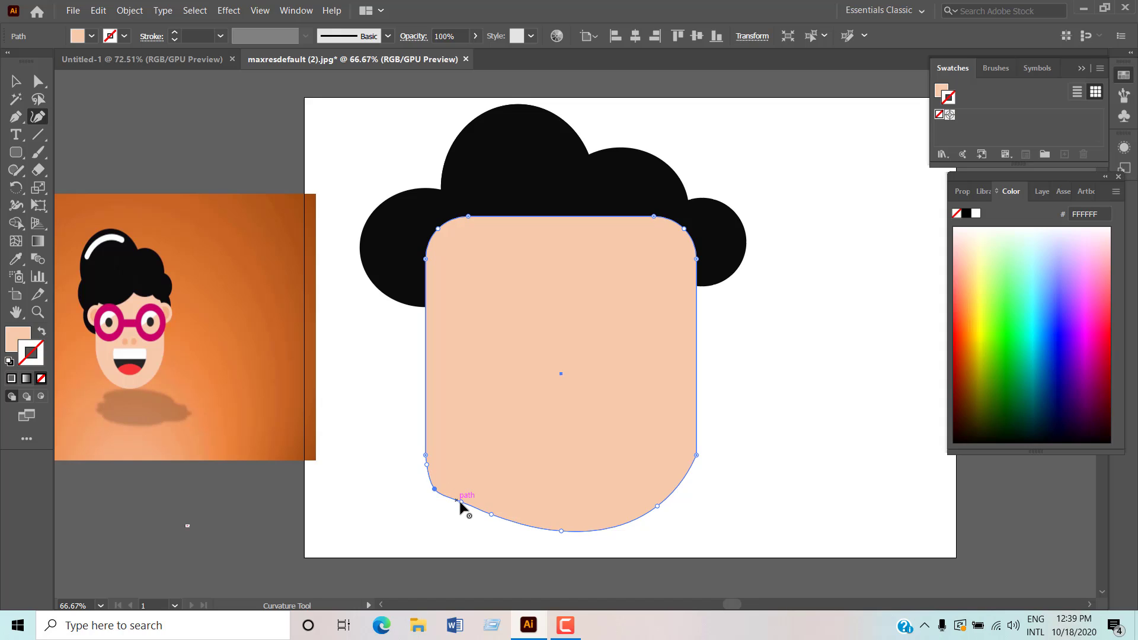
left_click(461, 502)
left_click_drag(459, 508, 457, 509)
left_click_drag(493, 516, 500, 527)
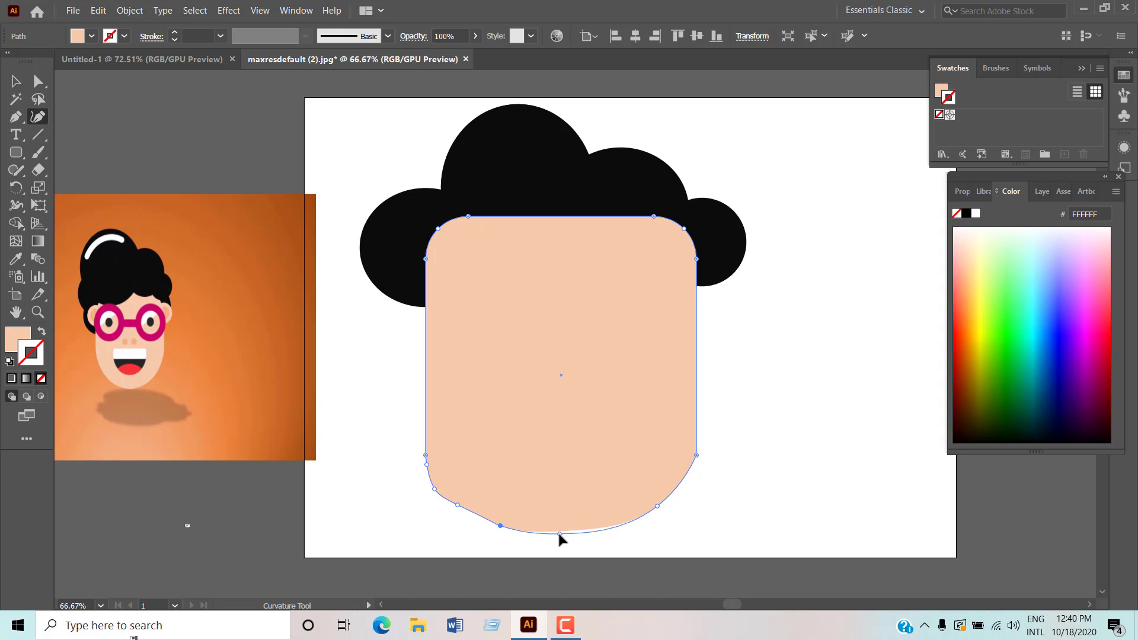
left_click_drag(560, 532, 560, 541)
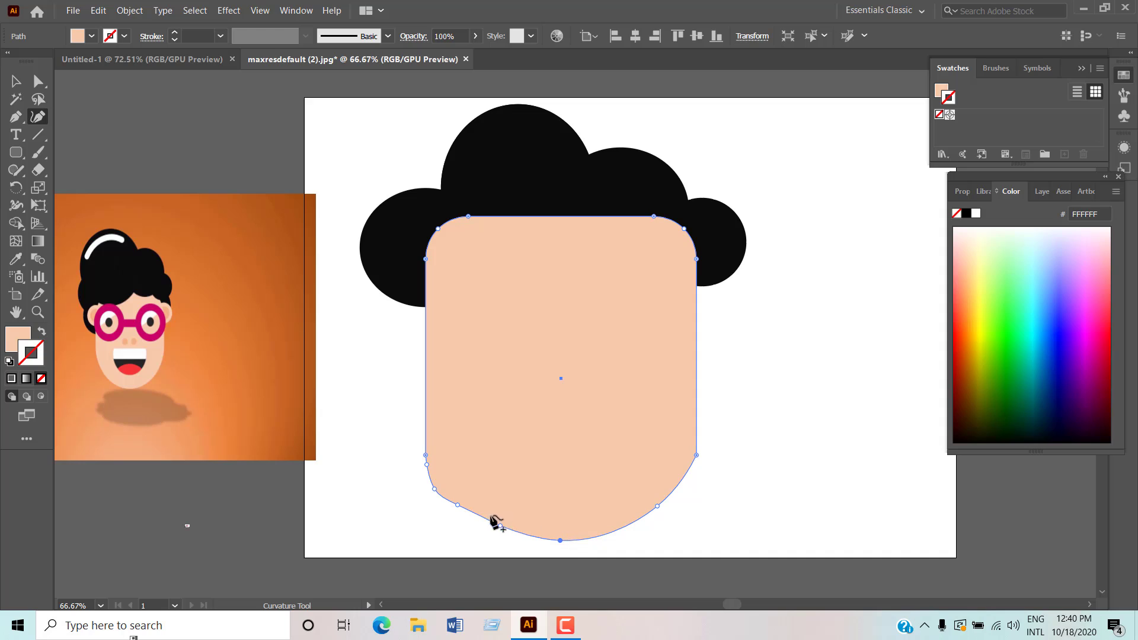
left_click(459, 506)
left_click_drag(462, 507, 458, 510)
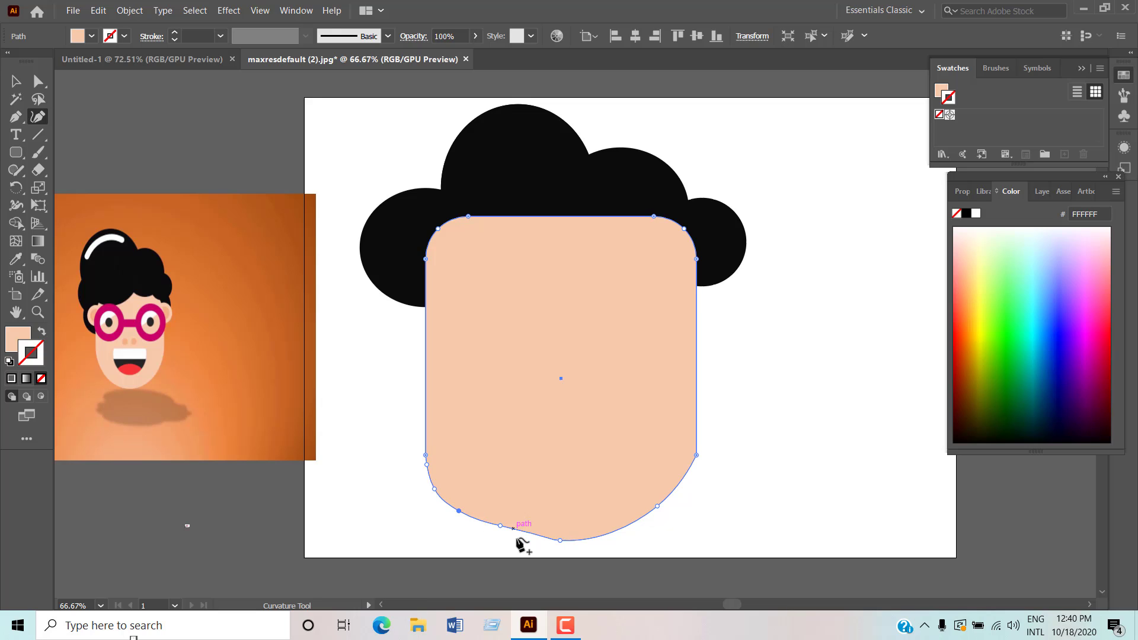
left_click(501, 527)
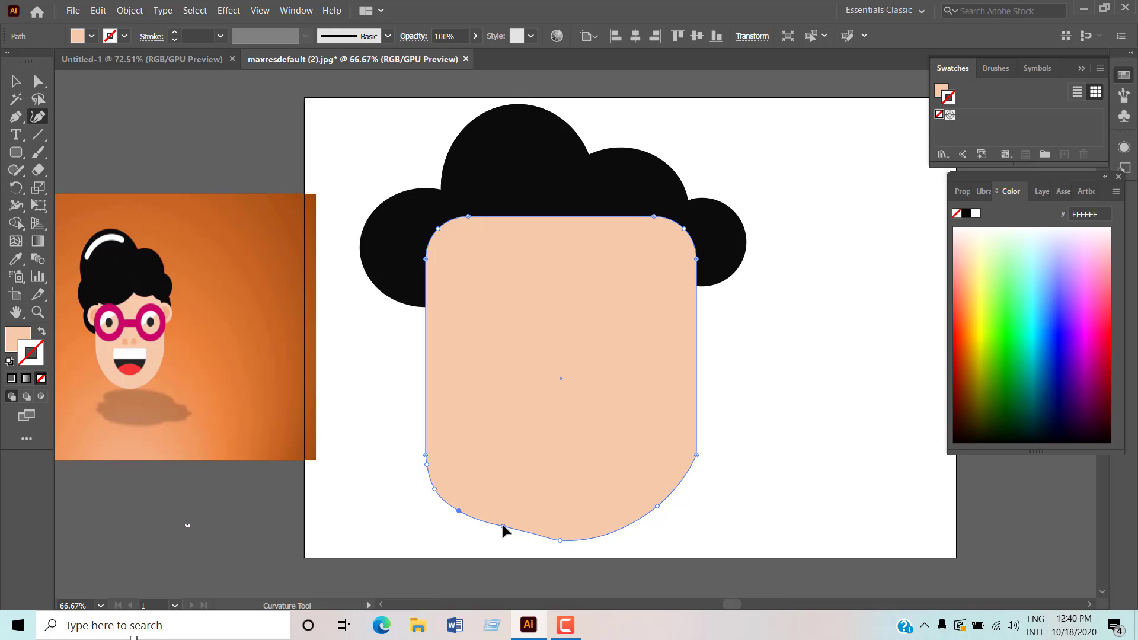
left_click_drag(503, 530, 503, 531)
left_click(16, 81)
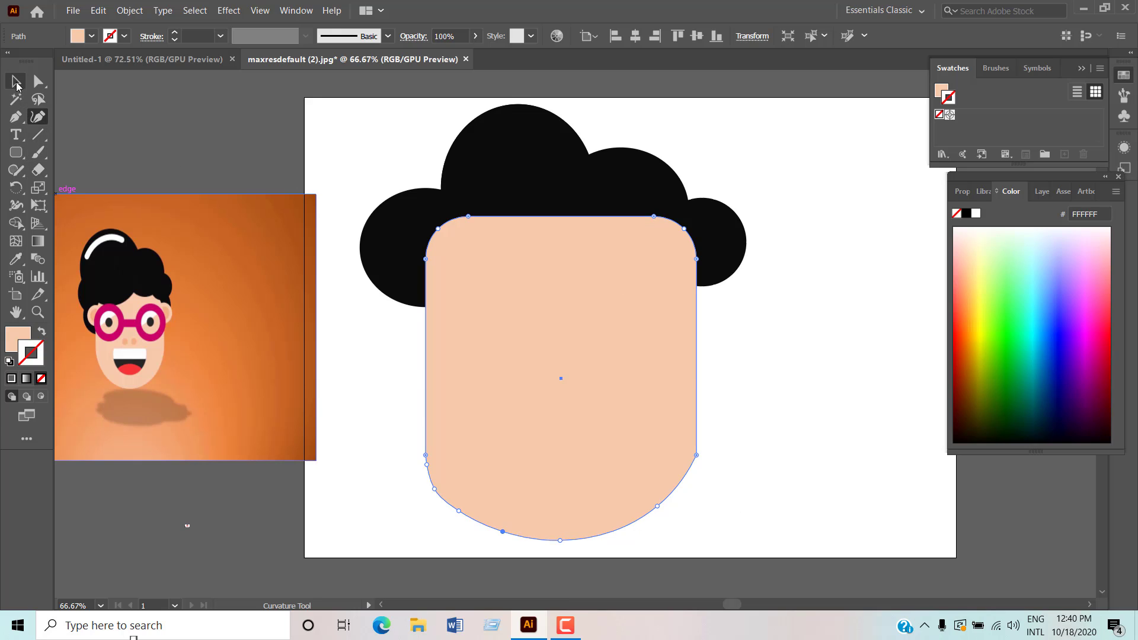
Send the peach face behind the black hair circles
right_click(566, 418)
mouse_move(605, 350)
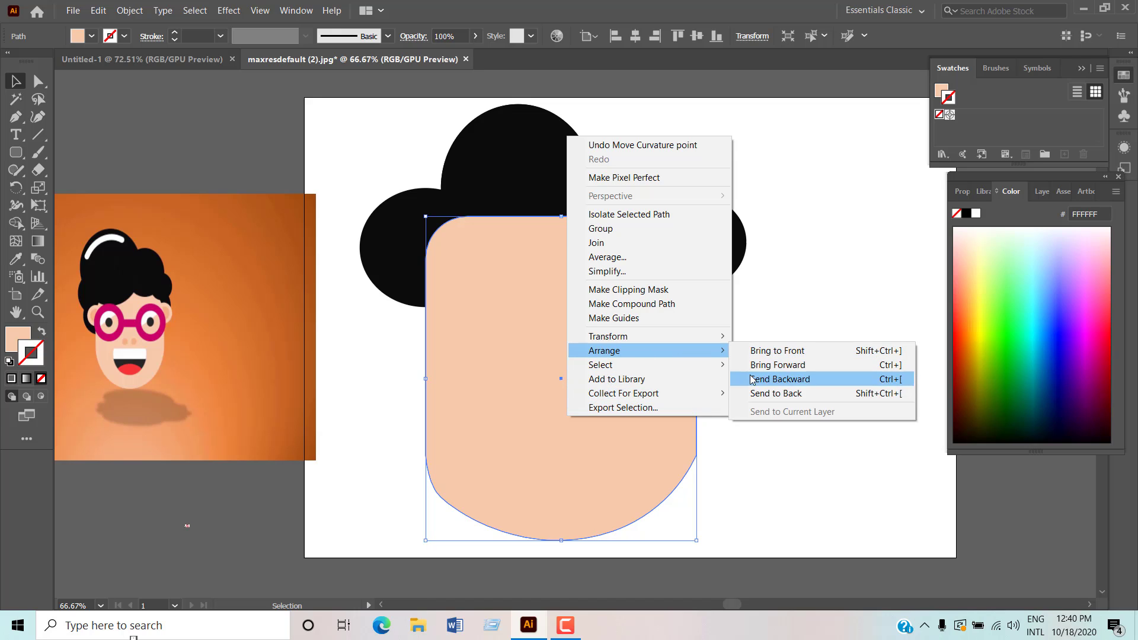
left_click(754, 393)
left_click(754, 347)
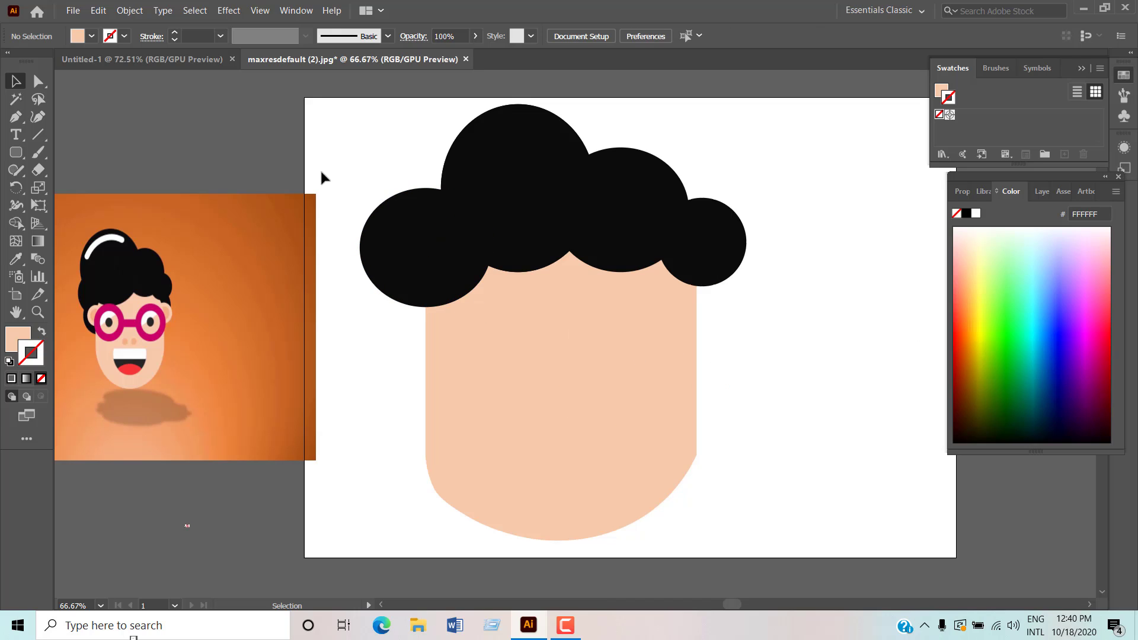
left_click(620, 489)
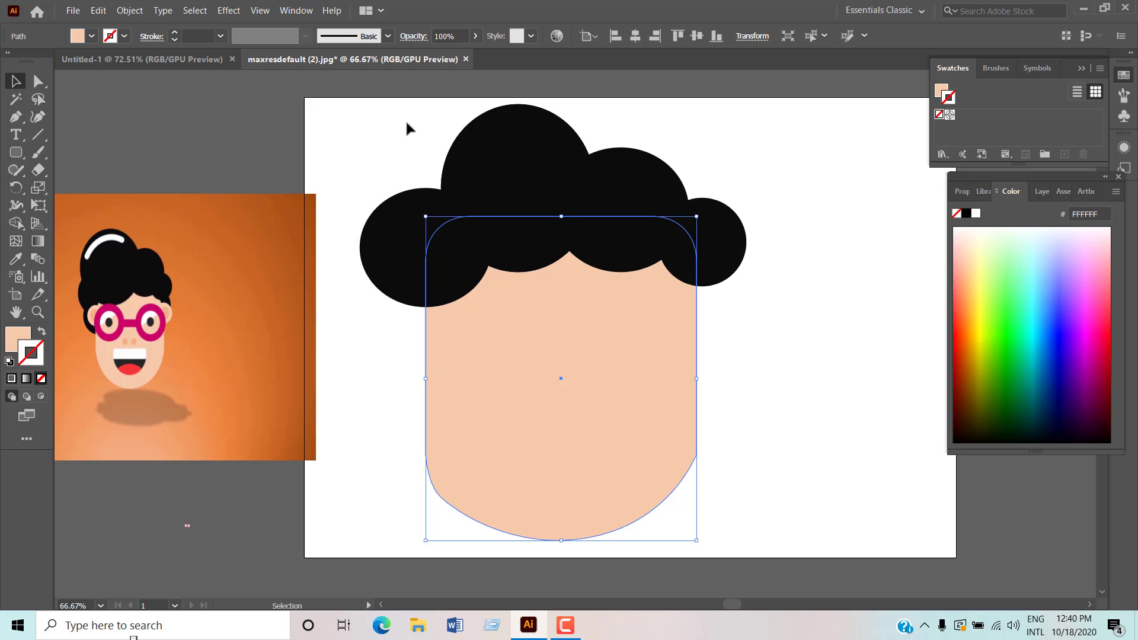
left_click(407, 139)
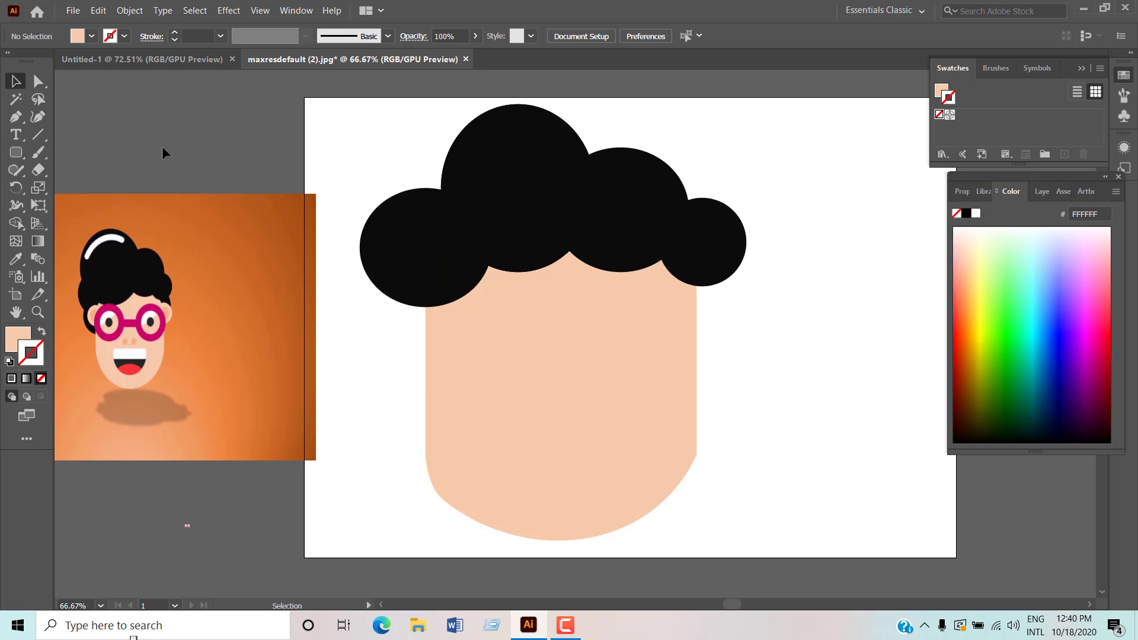
left_click(565, 458)
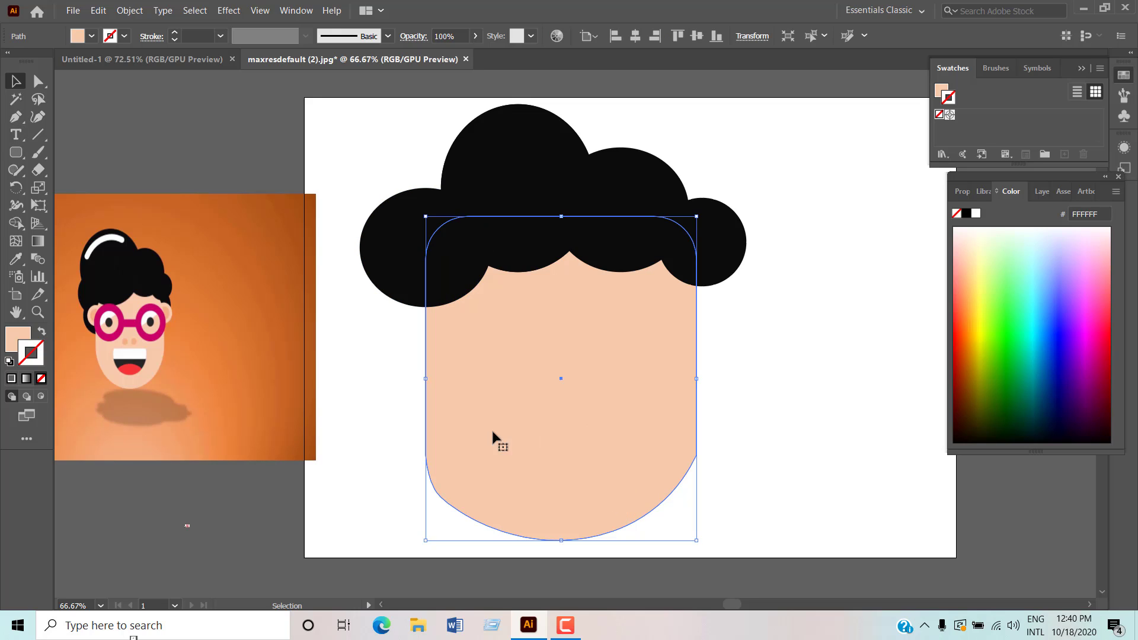
Taper the face's lower left and right edges inward with the Curvature tool
left_click(38, 117)
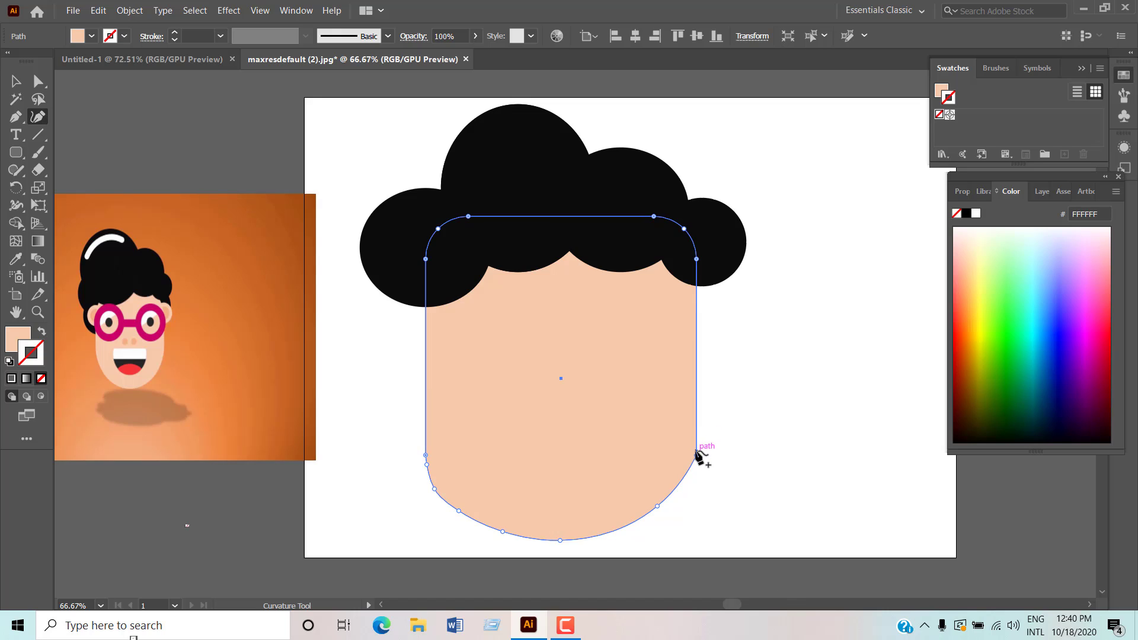
left_click_drag(696, 453, 691, 454)
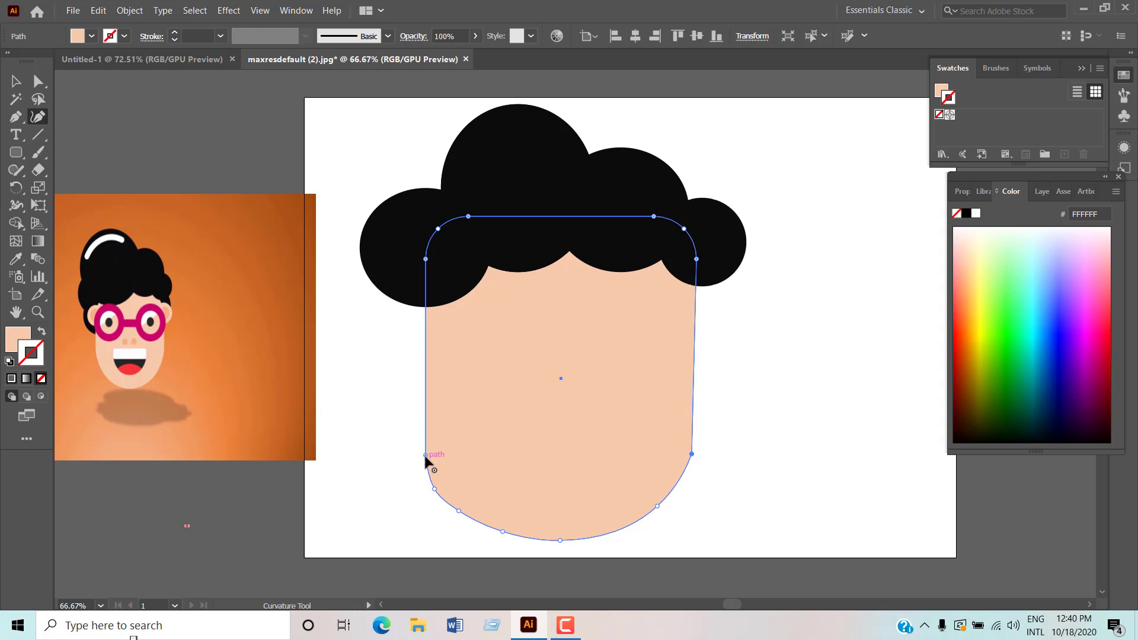
left_click_drag(425, 455, 429, 454)
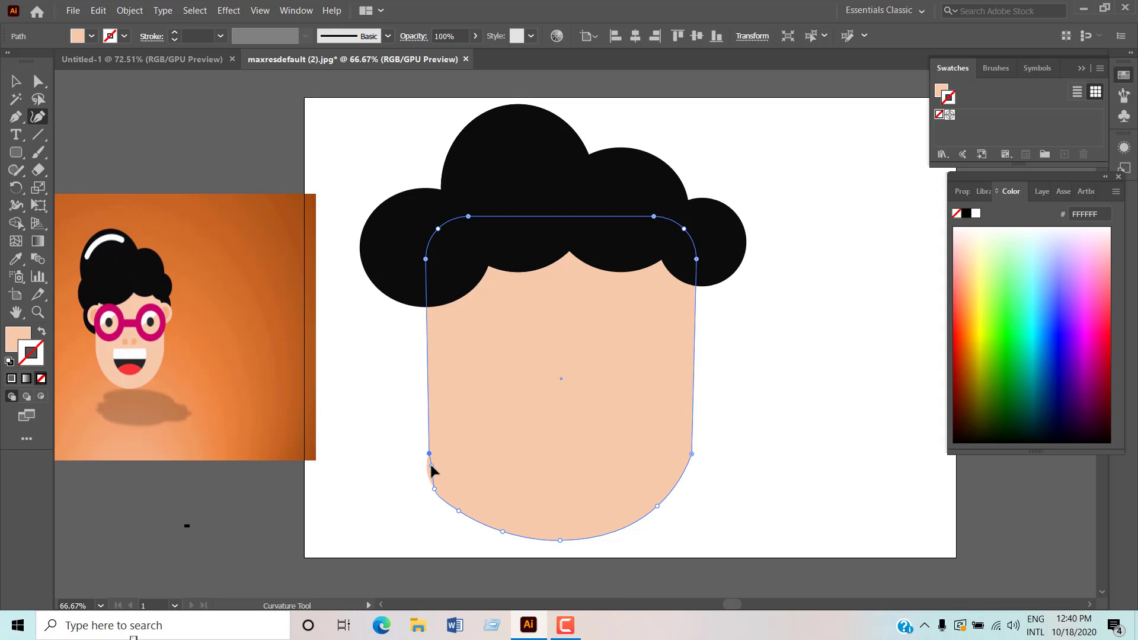
left_click(431, 466)
left_click(436, 488)
left_click_drag(429, 443, 428, 422)
left_click(428, 421)
left_click(694, 418)
left_click_drag(432, 466, 429, 444)
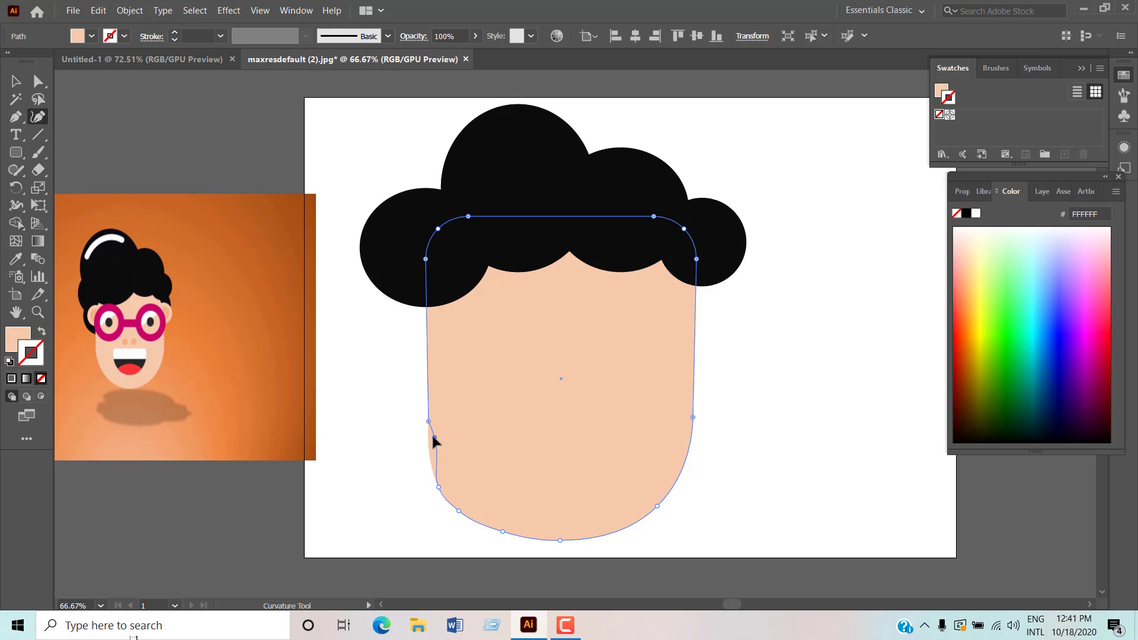
left_click_drag(429, 431, 431, 428)
left_click_drag(428, 457, 432, 457)
Select the face and all hair circles and move the whole head up
left_click(16, 81)
left_click(771, 431)
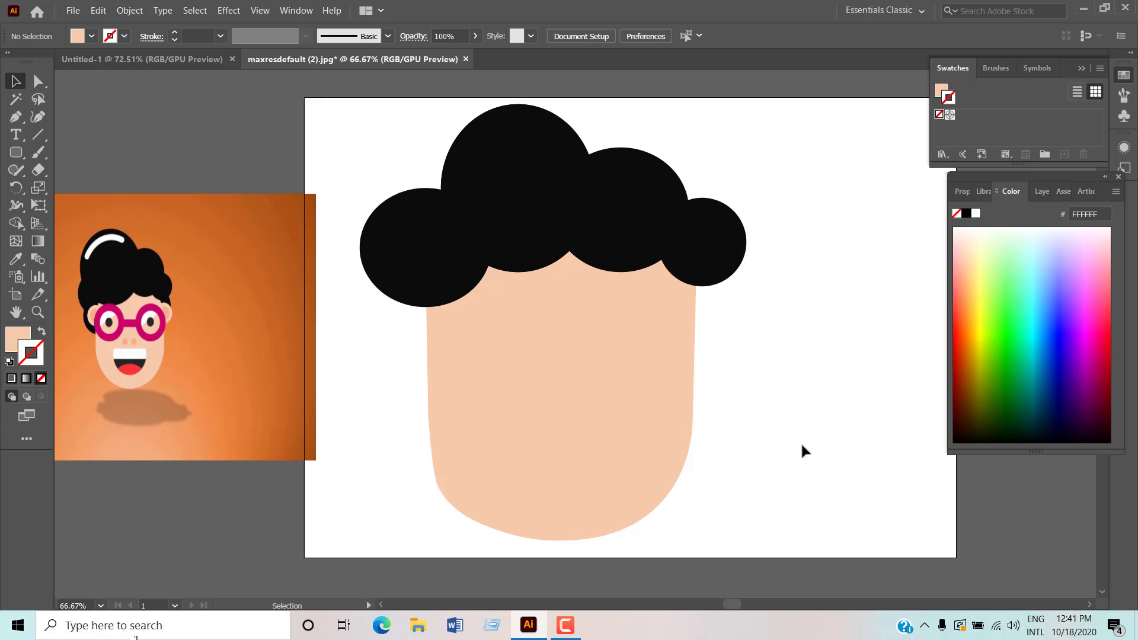
left_click_drag(386, 175, 692, 449)
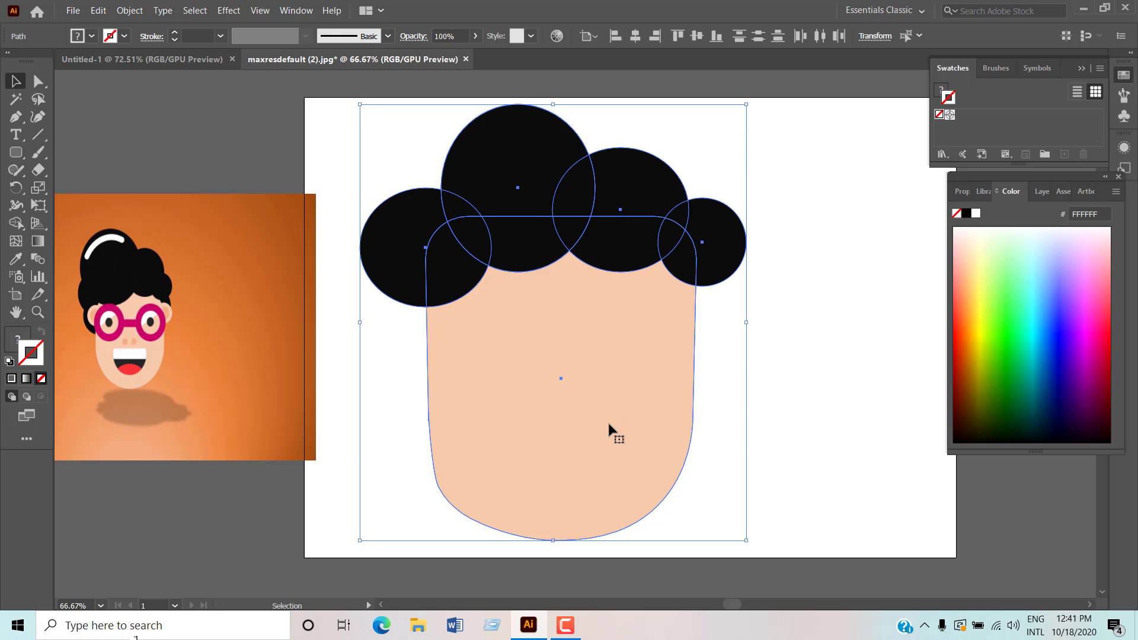
left_click_drag(609, 425, 612, 390)
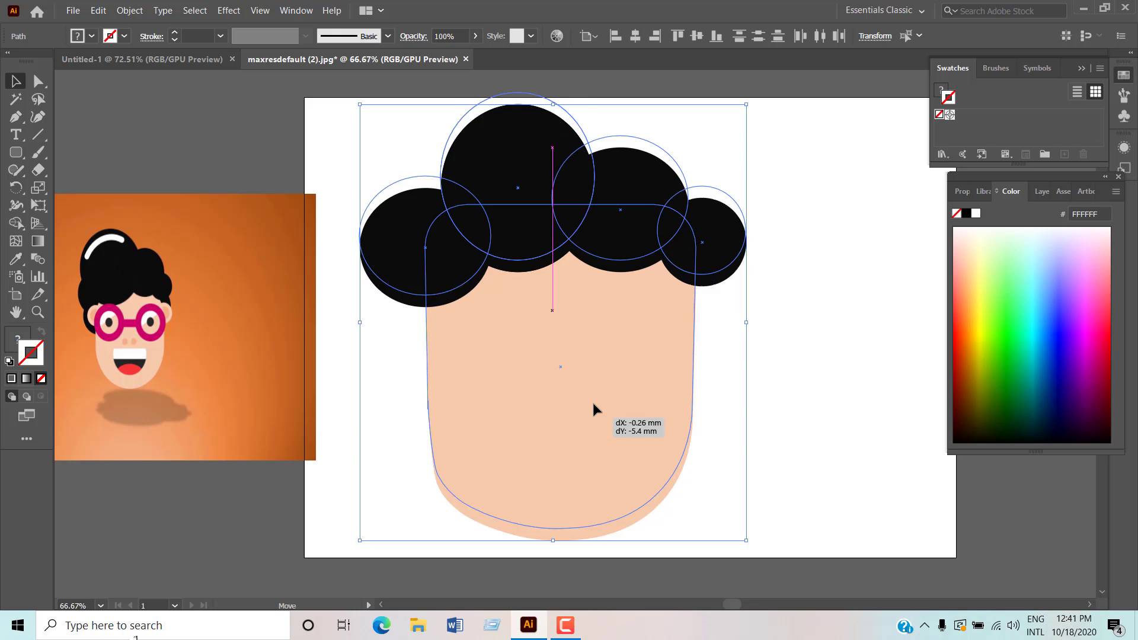
left_click(784, 391)
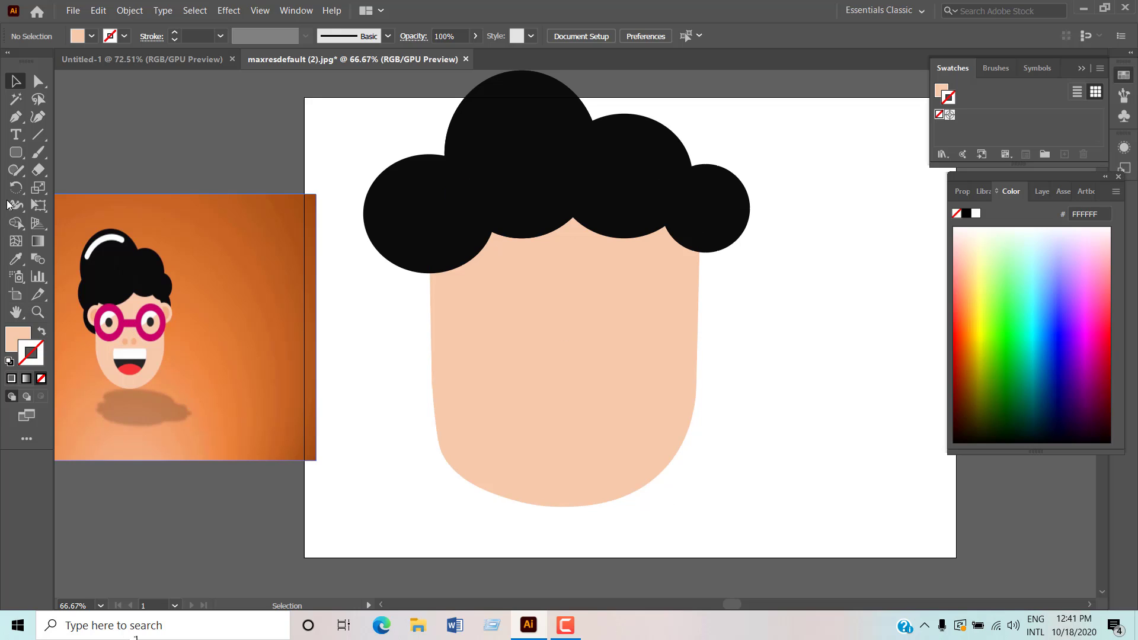
left_click_drag(16, 153, 104, 176)
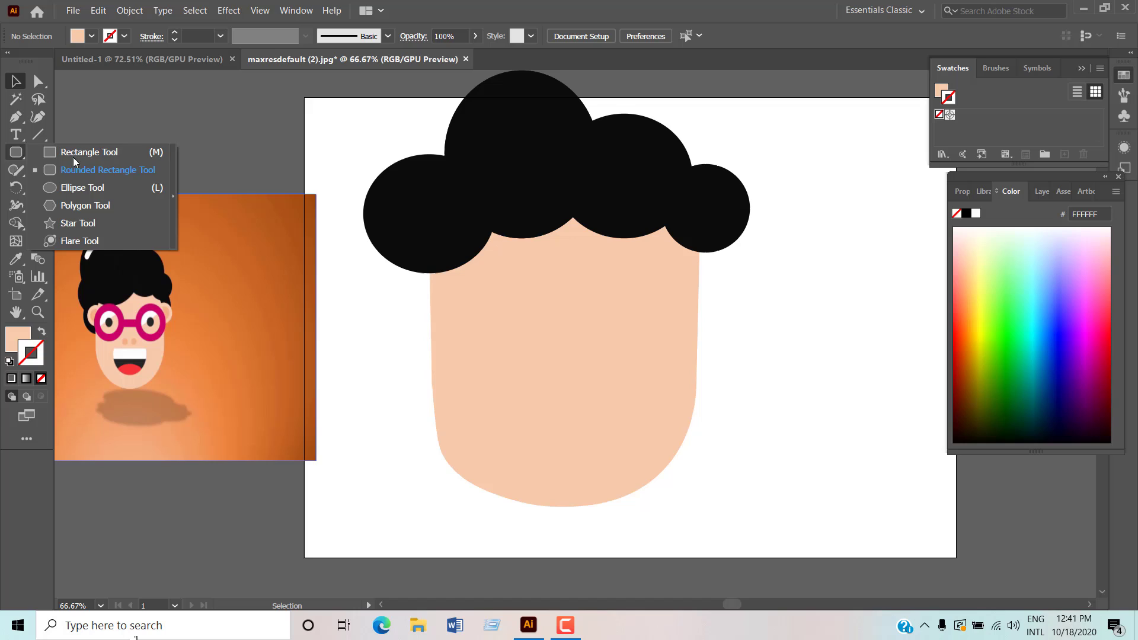
Draw a small oval at the face's left edge as an ear and nudge it upward
left_click(100, 188)
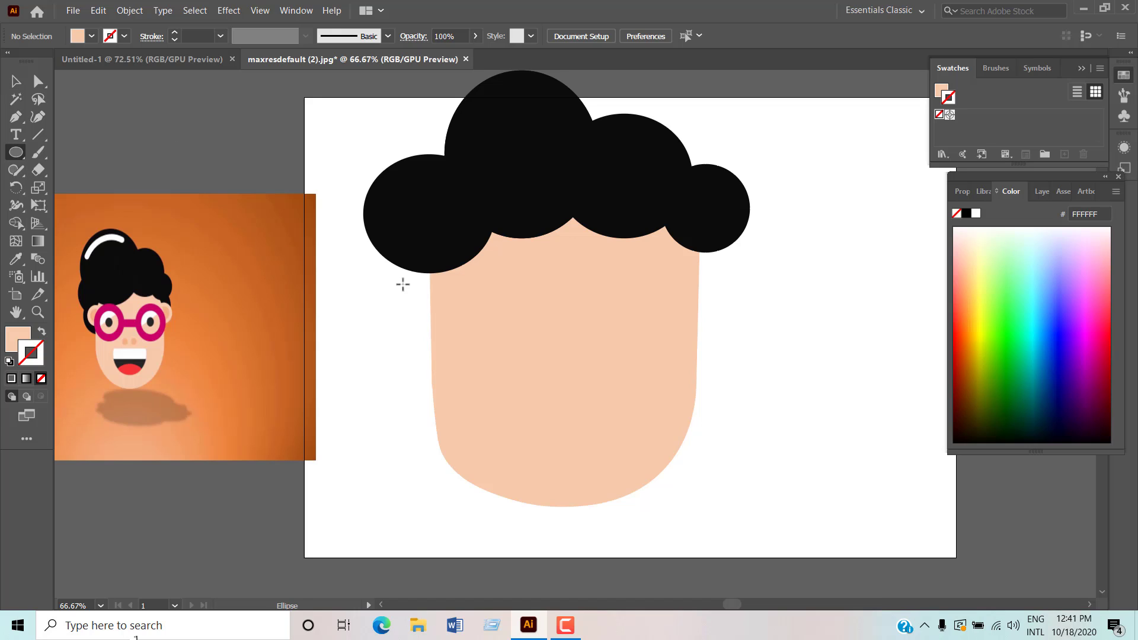
left_click_drag(403, 284, 445, 334)
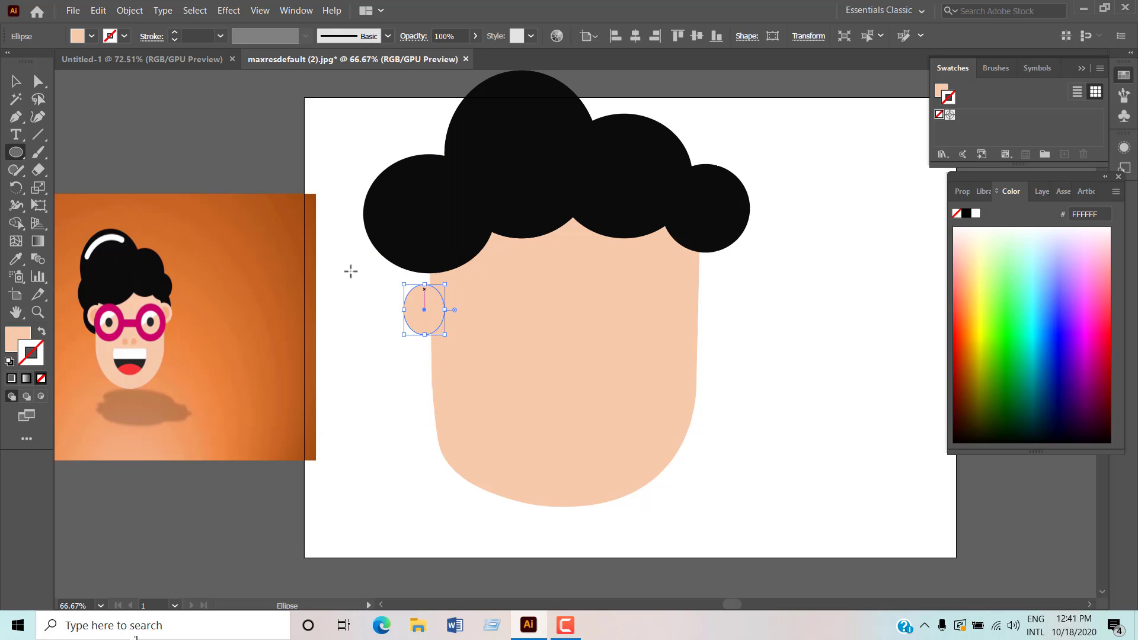
left_click(16, 81)
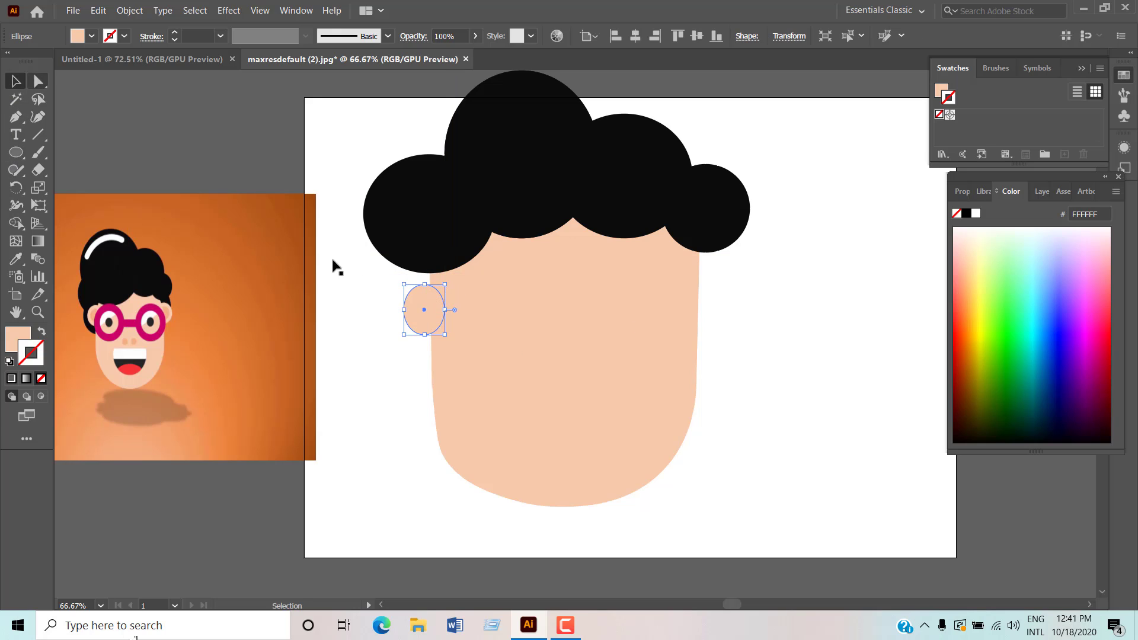
left_click_drag(423, 308, 422, 300)
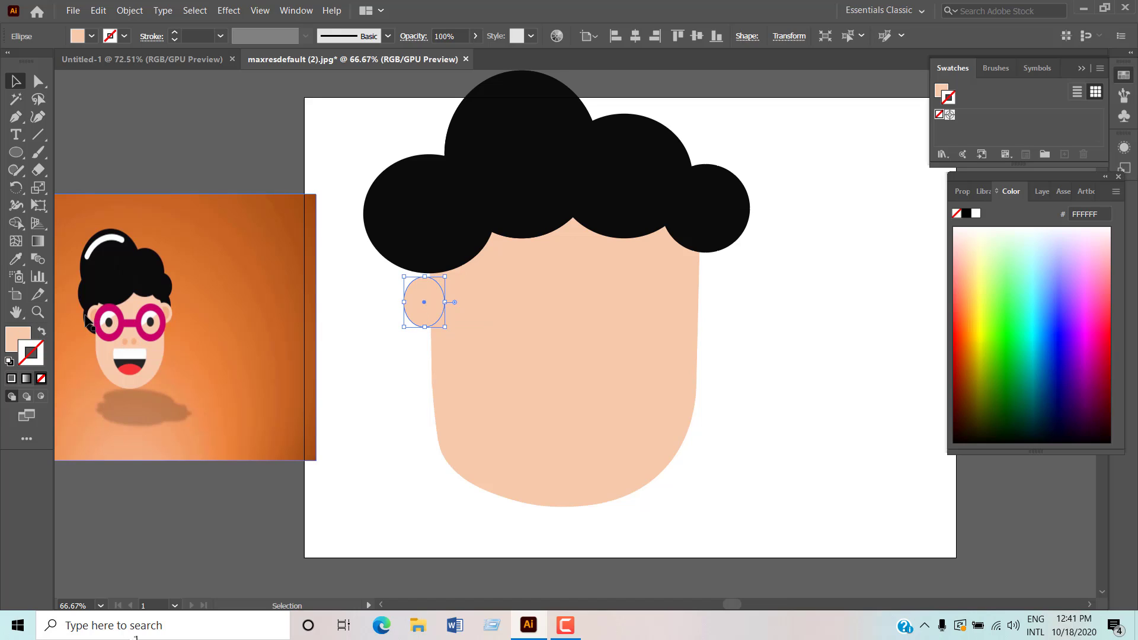
left_click(412, 394)
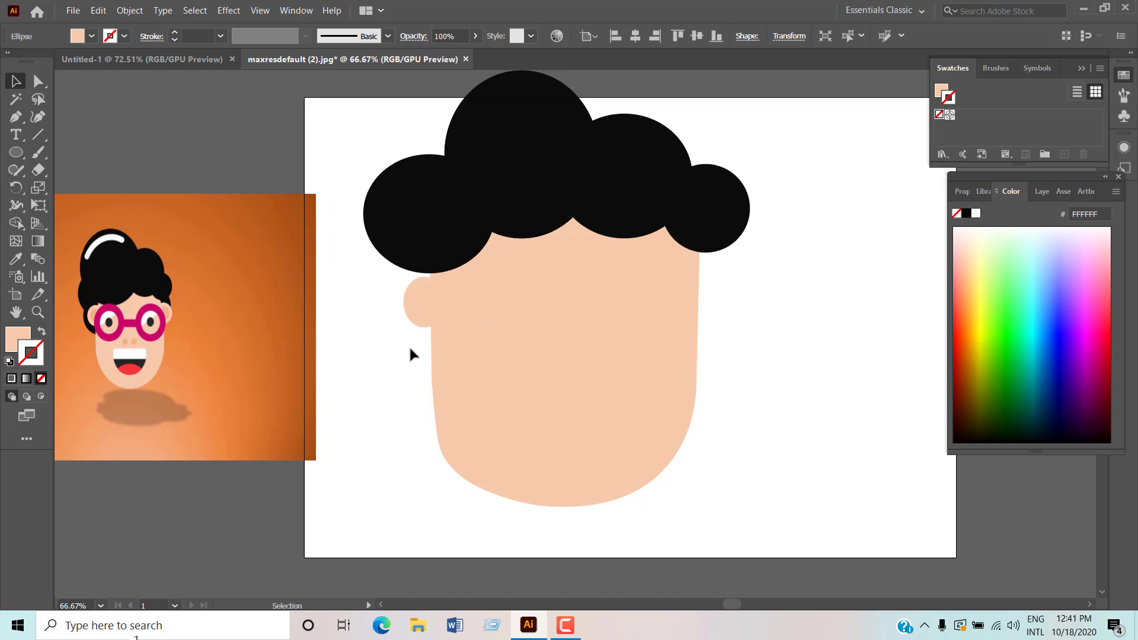
right_click(418, 314)
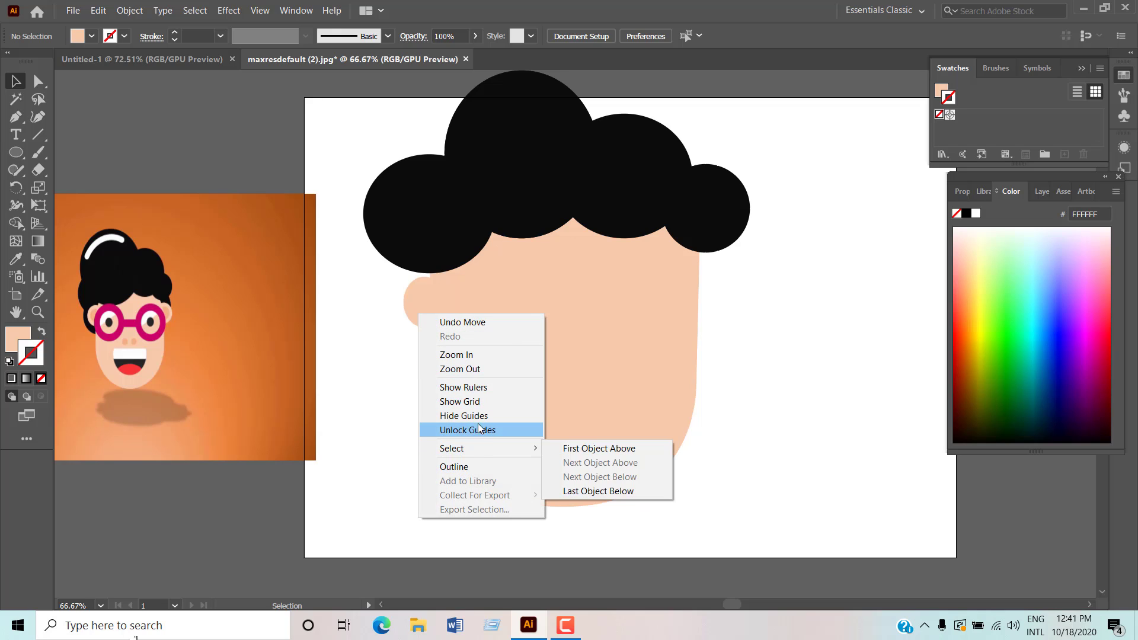
mouse_move(481, 448)
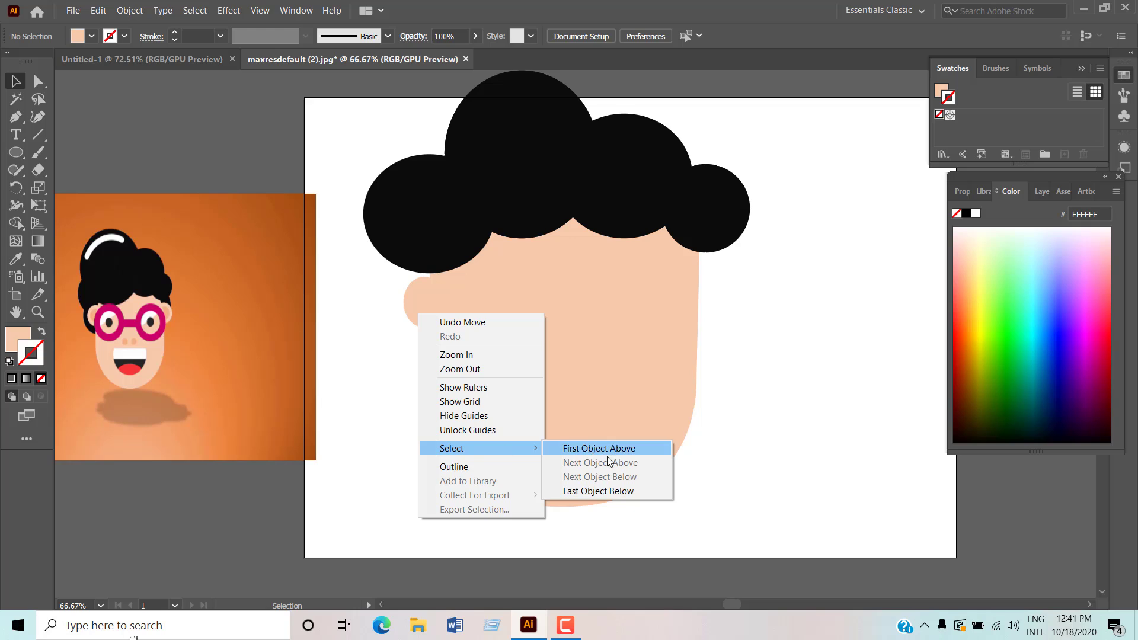
left_click(343, 344)
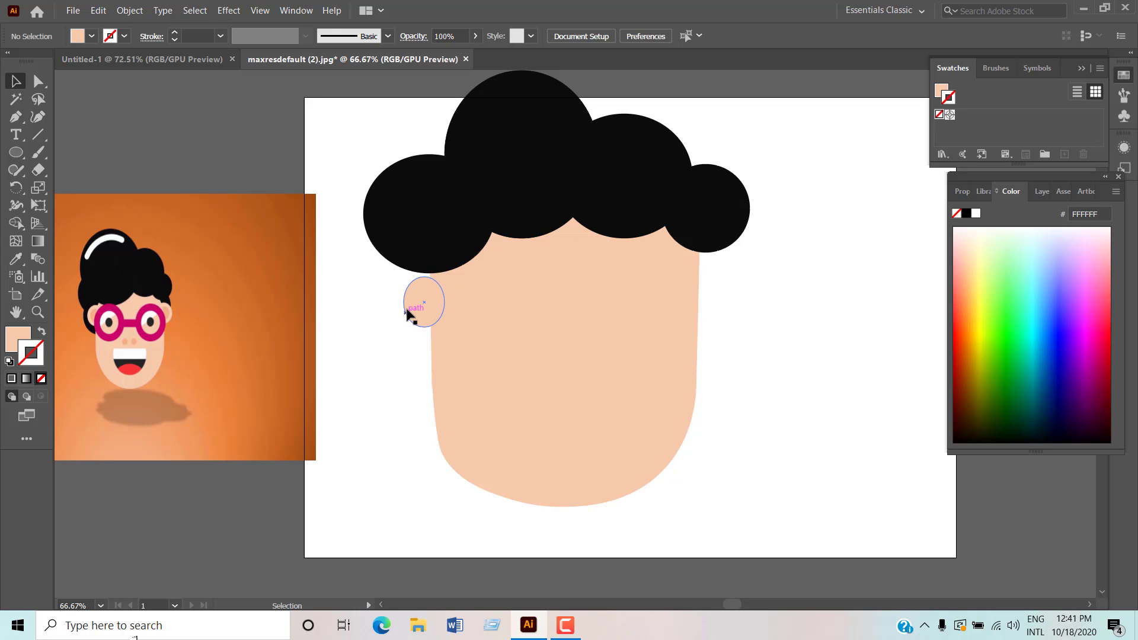
left_click(407, 308)
left_click(351, 406)
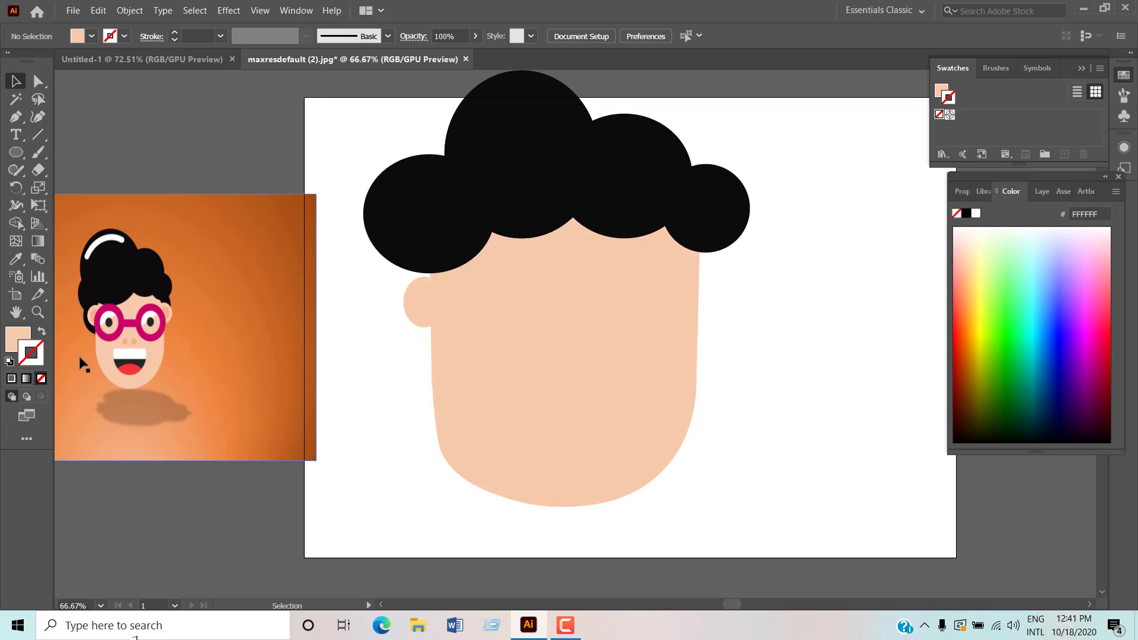
left_click(16, 153)
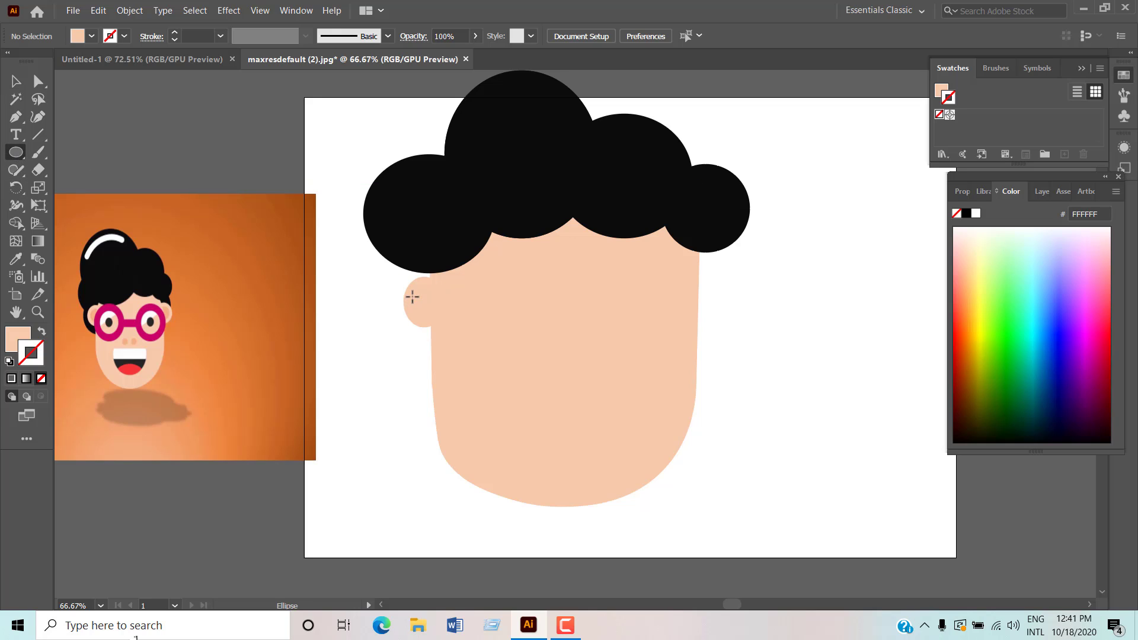
Draw a taller inner oval inside the ear and fill it with a sampled skin tone
left_click_drag(412, 297, 437, 317)
key("v")
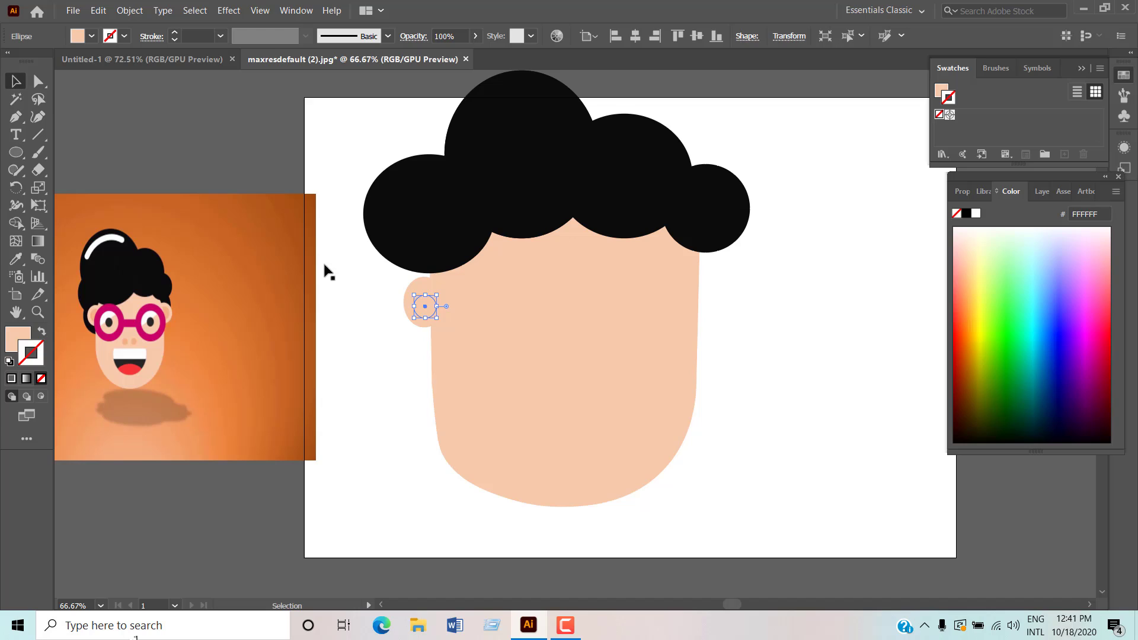
left_click_drag(427, 295, 426, 287)
left_click(16, 259)
left_click(100, 306)
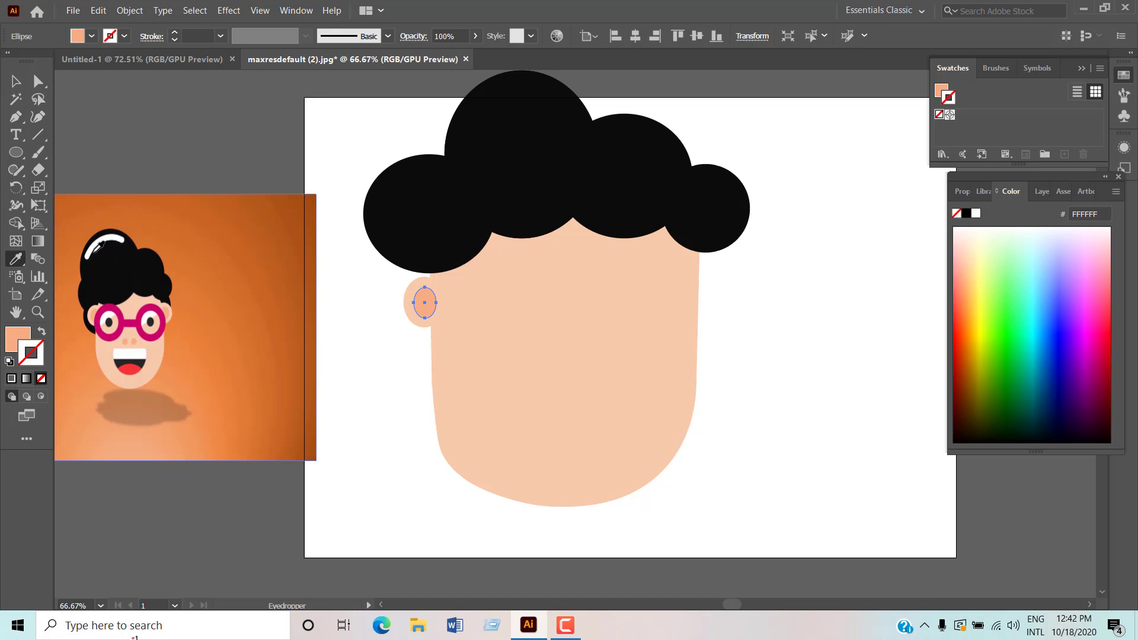
left_click(16, 81)
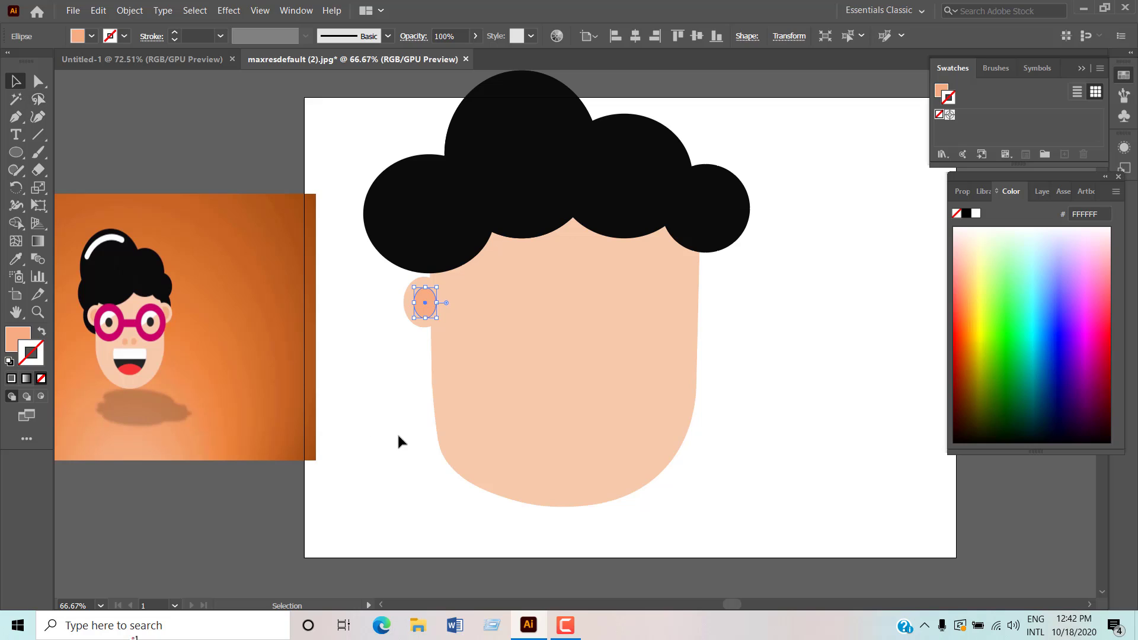
left_click(356, 308)
Group both ear ovals and send the group behind the face
left_click_drag(399, 283, 428, 307)
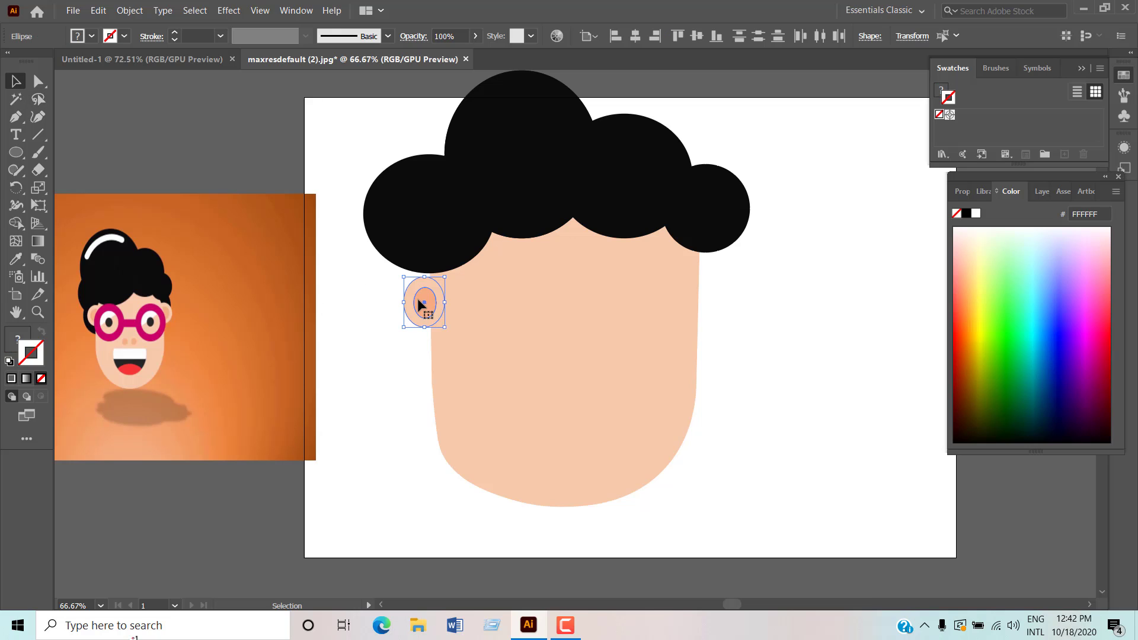
right_click(419, 301)
left_click(479, 377)
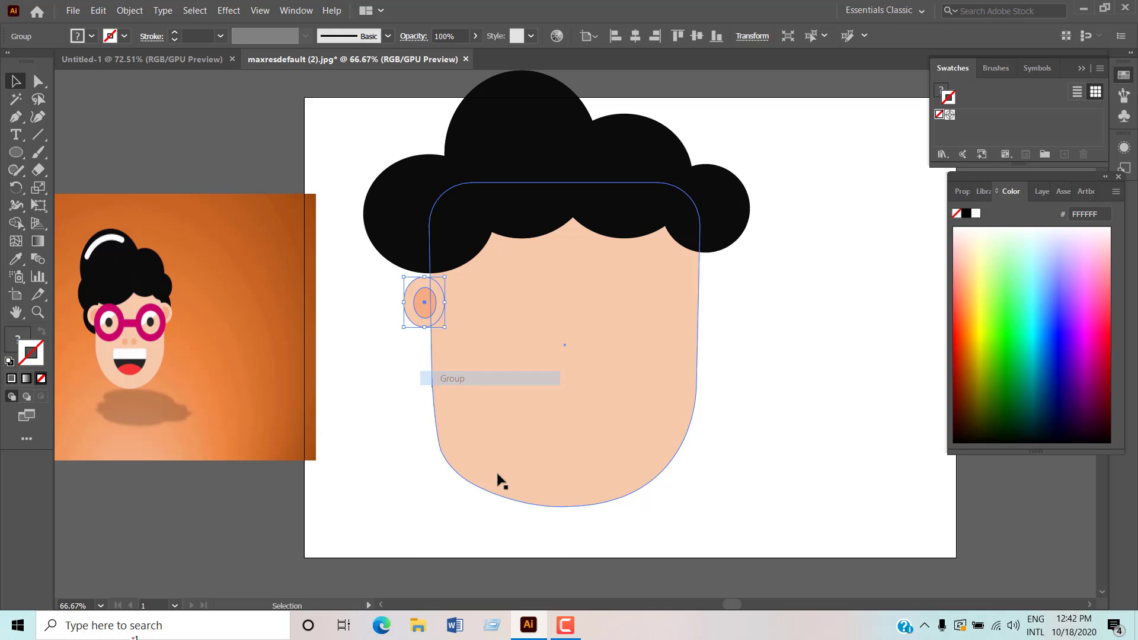
right_click(430, 321)
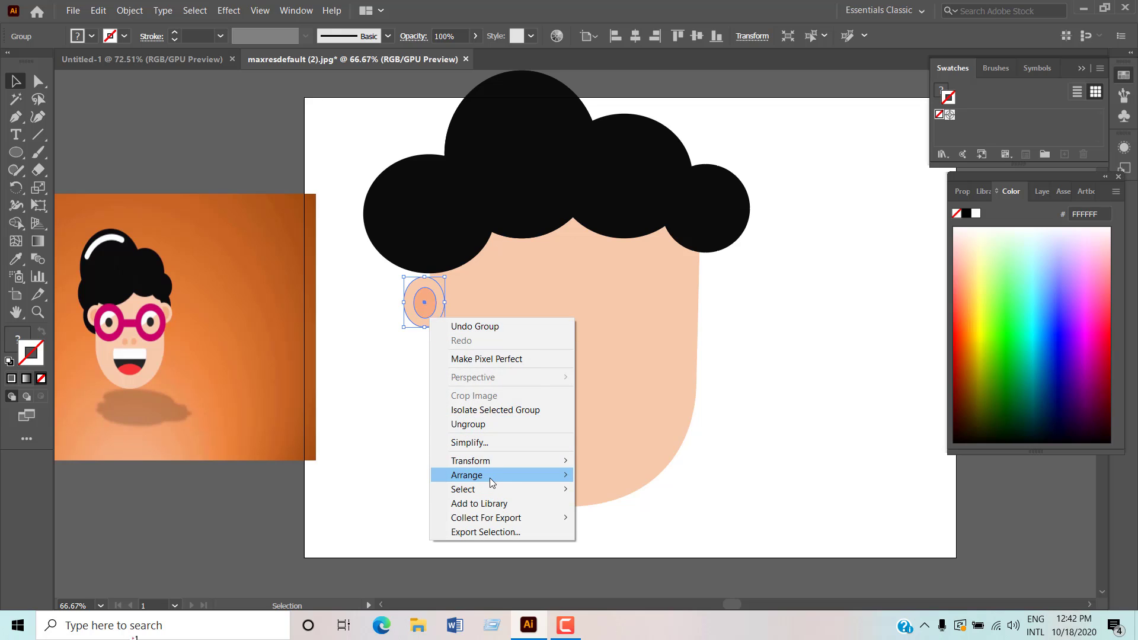
mouse_move(467, 475)
left_click(620, 518)
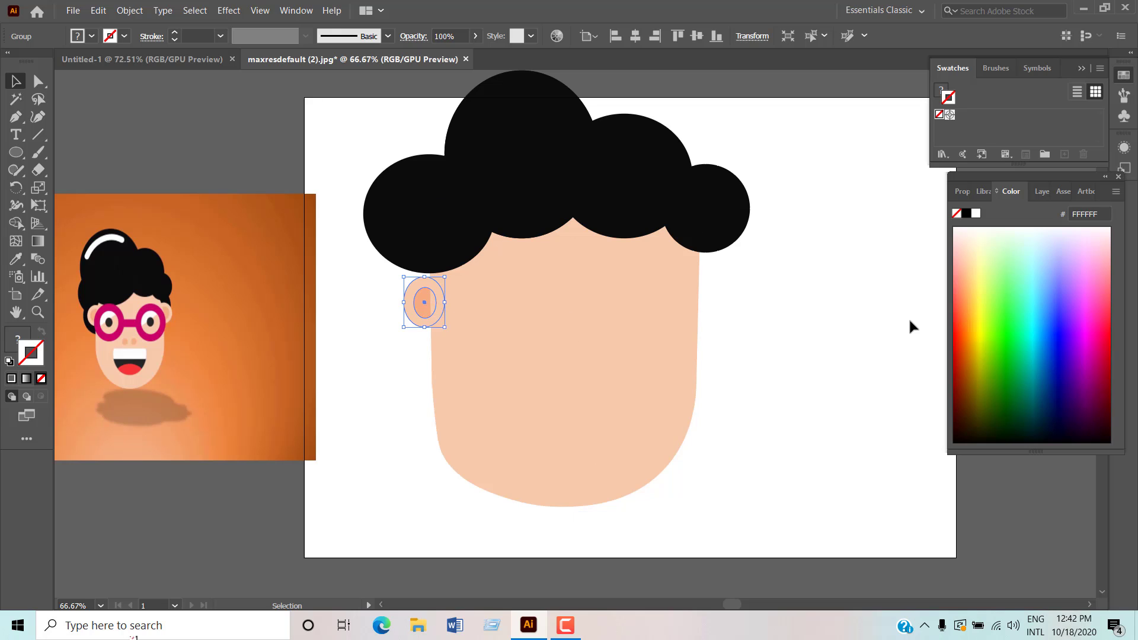
left_click(911, 326)
Copy the ear group across to the face's right side, level with the left ear
left_click(419, 307)
mouse_move(419, 307)
left_mouse_down()
mouse_move(698, 312)
mouse_move(697, 323)
mouse_move(712, 304)
left_mouse_up()
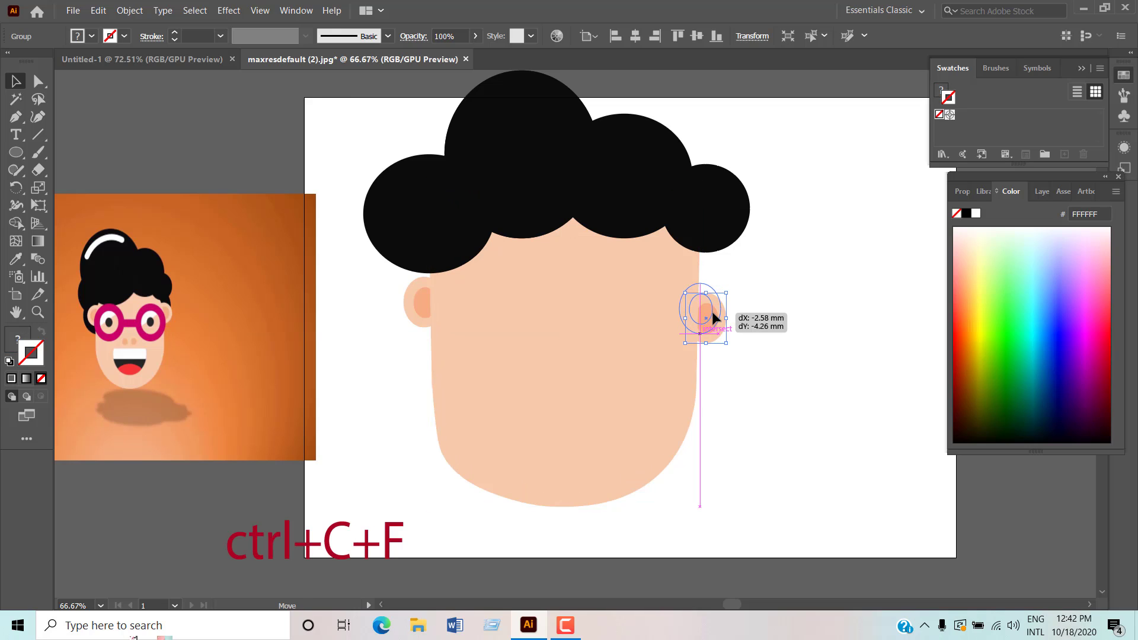
left_click(770, 295)
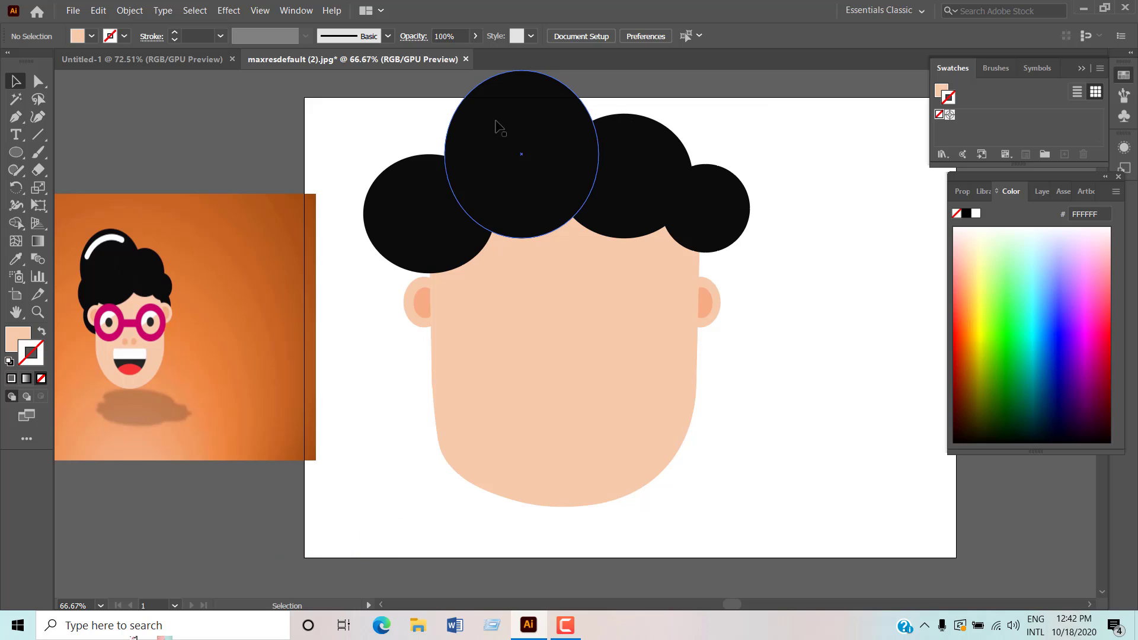
left_click_drag(378, 115, 806, 465)
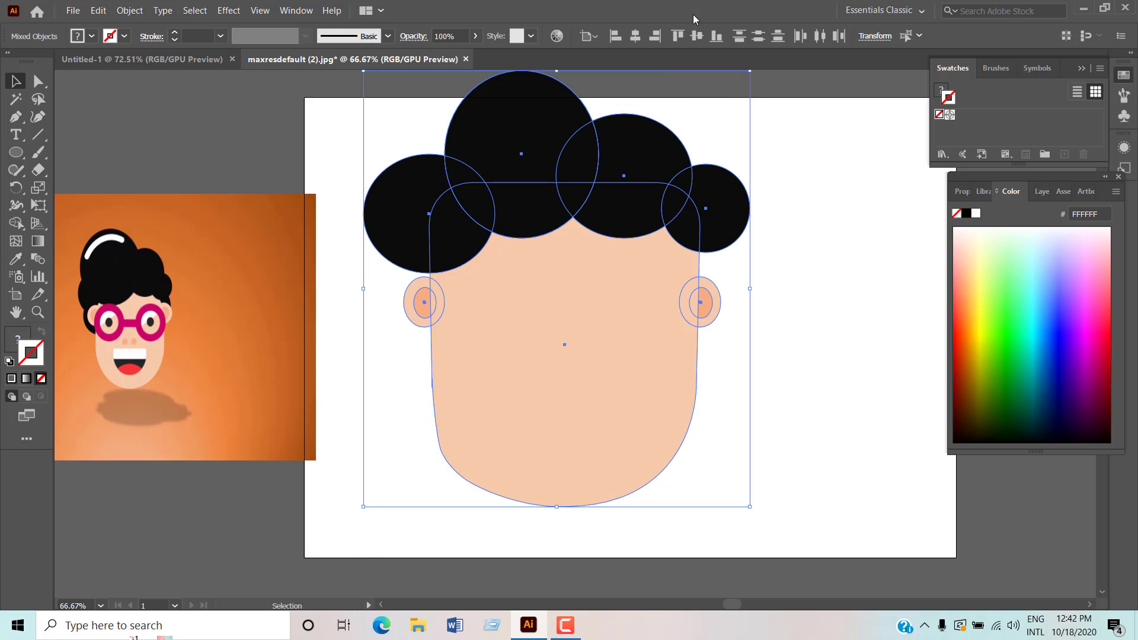
left_click(635, 36)
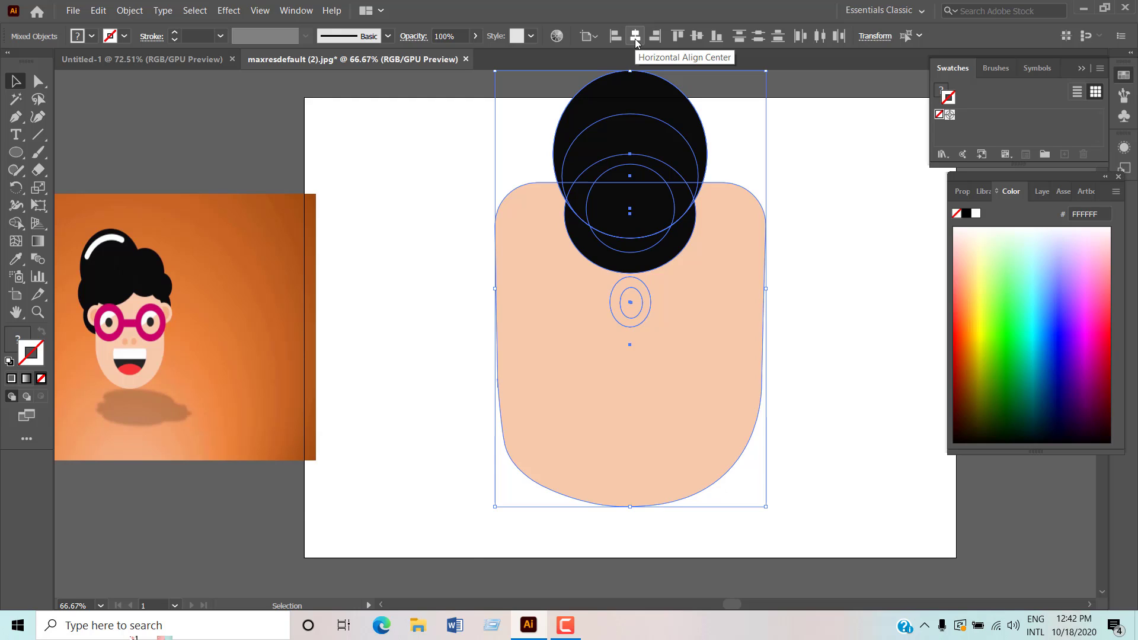
key("ctrl+z")
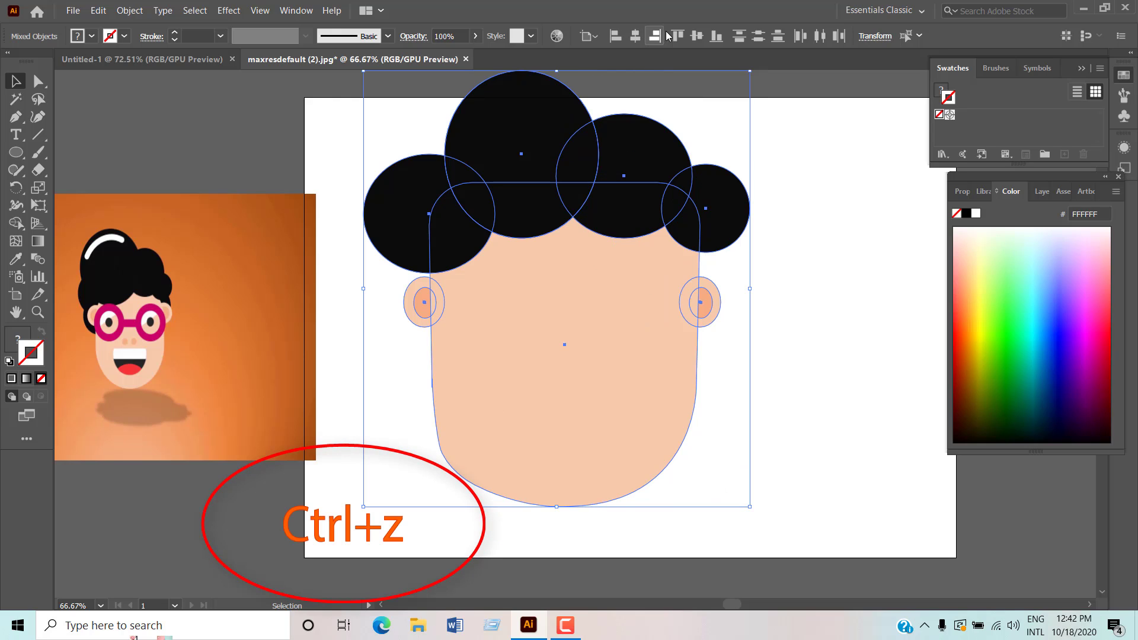
left_click(810, 172)
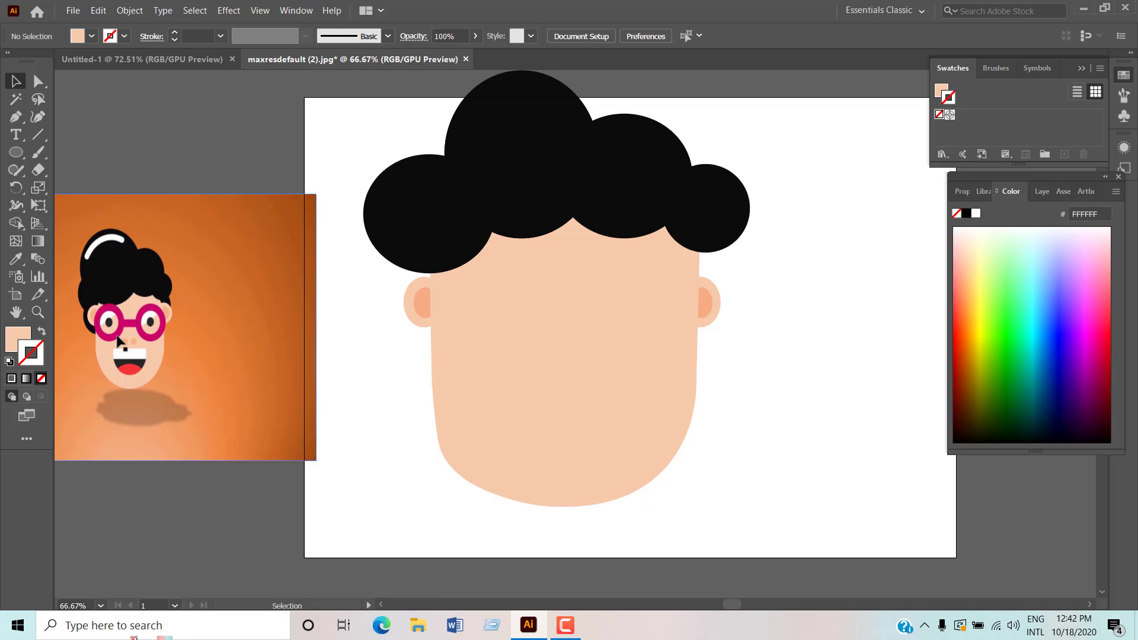
Draw a black hair oval around the left ear and send it behind the face
left_click(16, 153)
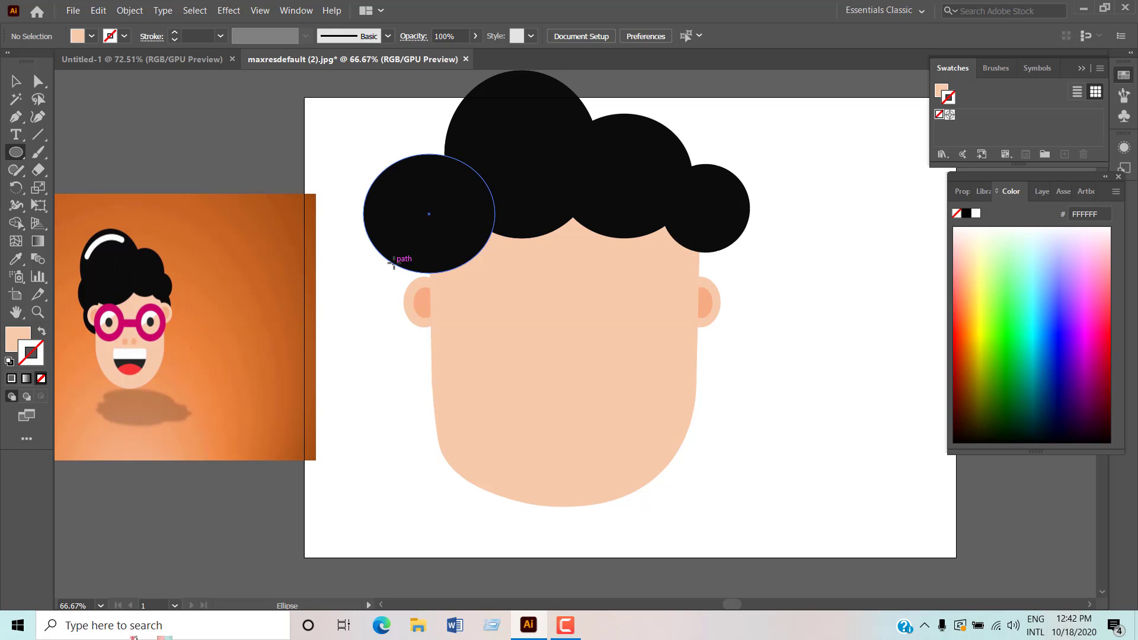
mouse_move(392, 264)
left_mouse_down()
mouse_move(392, 306)
mouse_move(444, 345)
left_mouse_up()
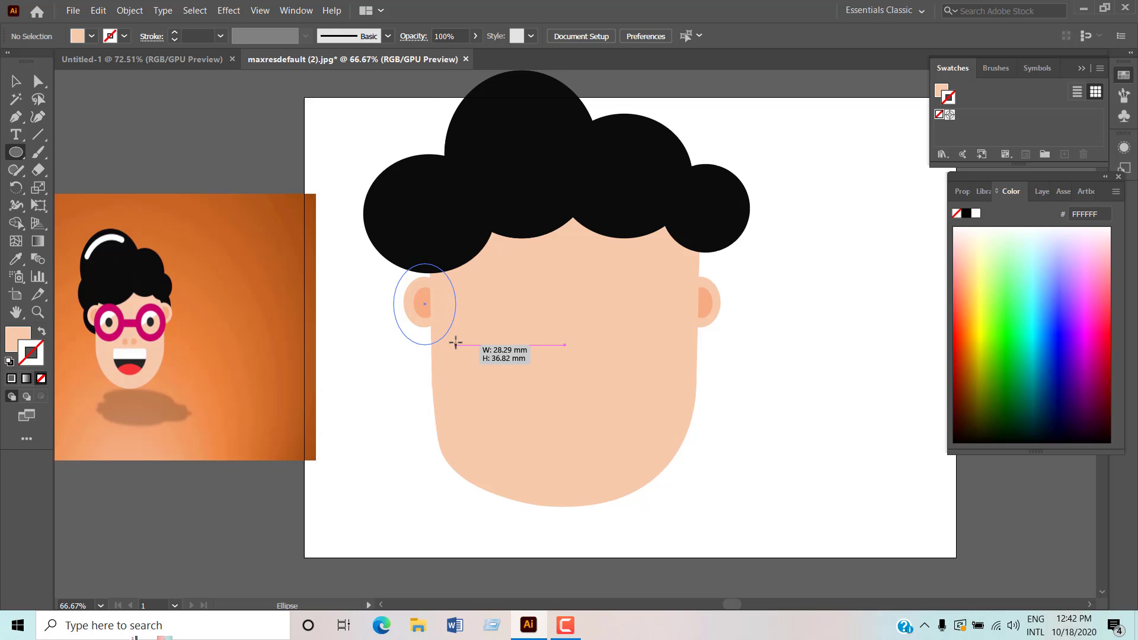
left_click_drag(444, 344, 456, 345)
left_click(16, 259)
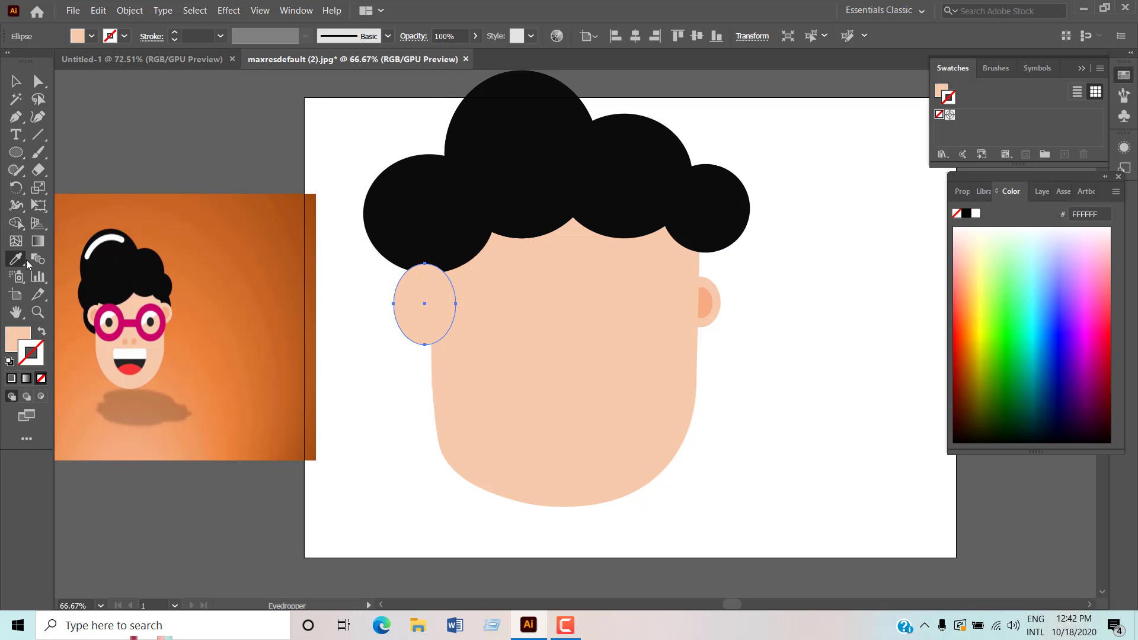
left_click(431, 241)
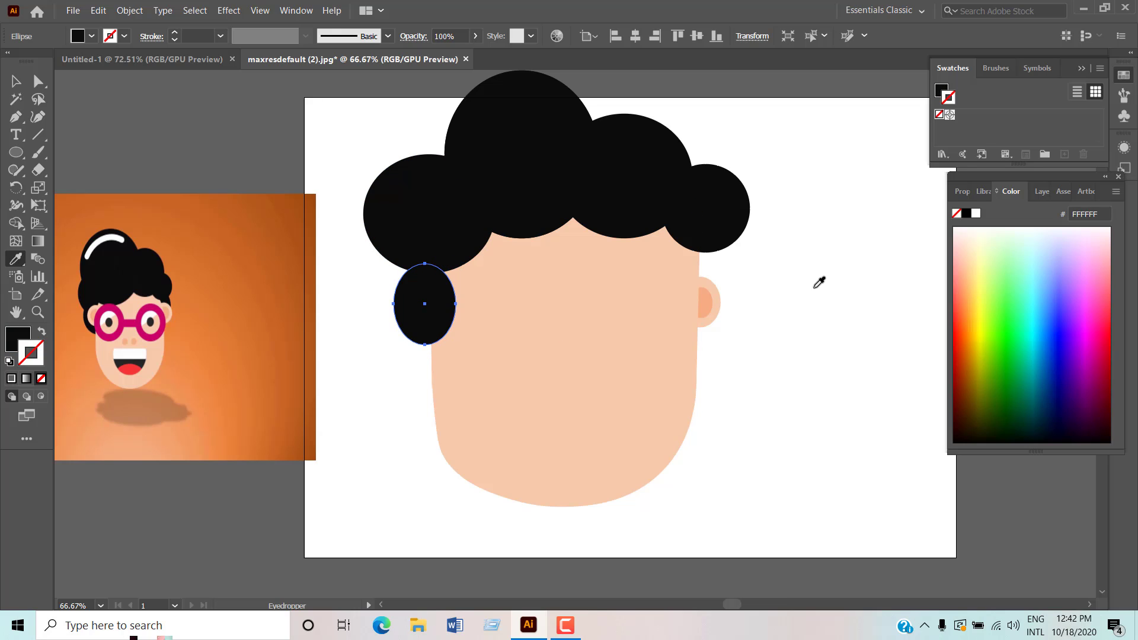
left_click(11, 83)
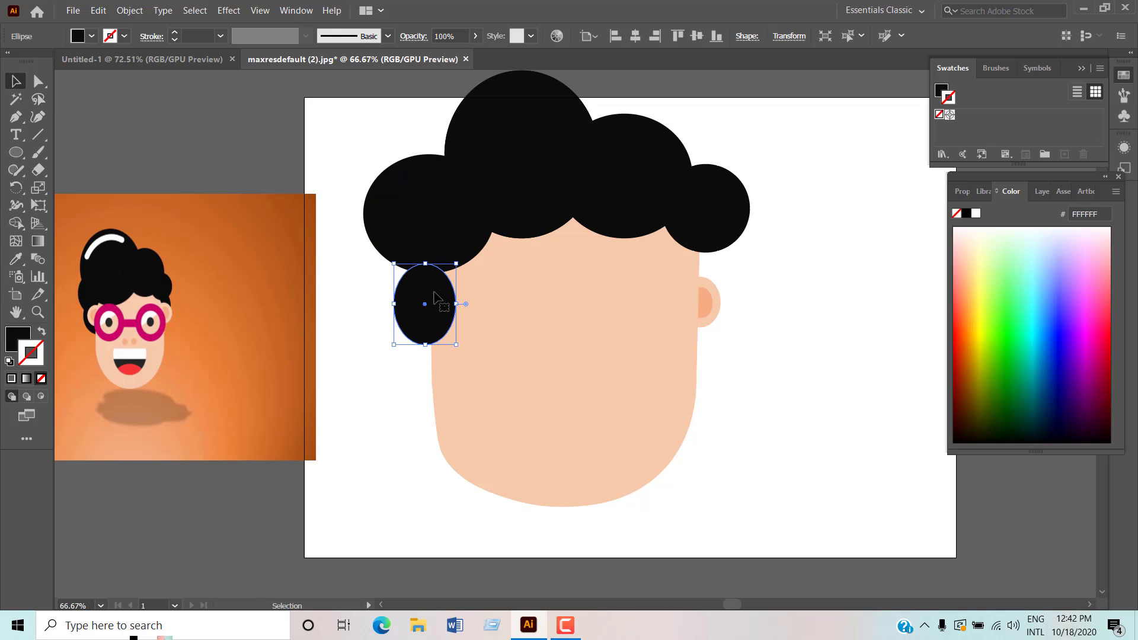
right_click(433, 293)
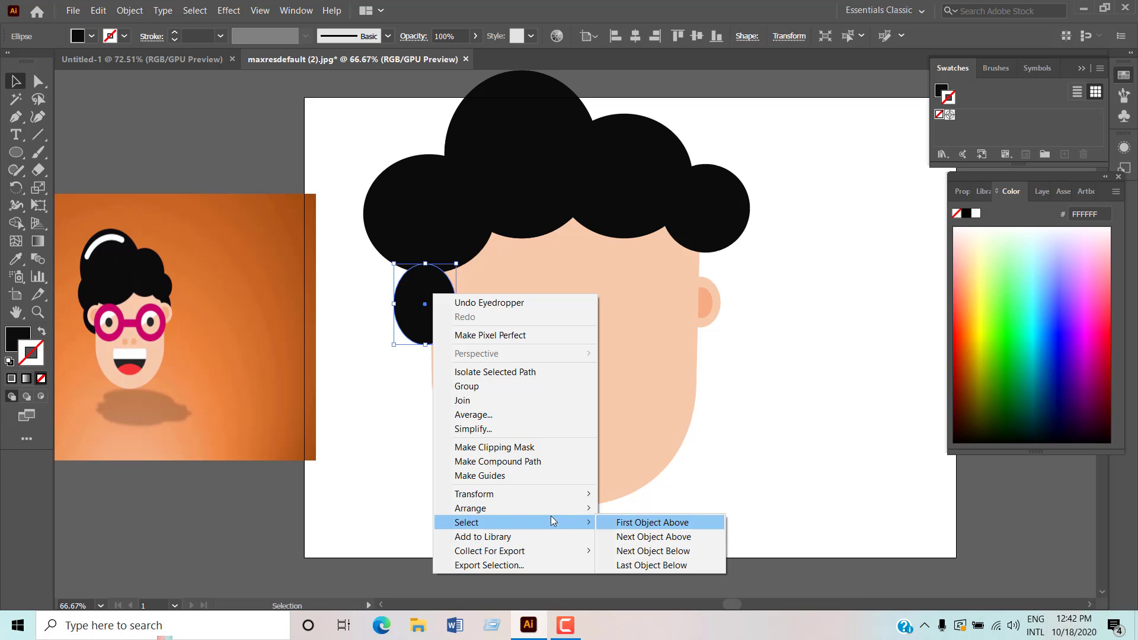
mouse_move(471, 509)
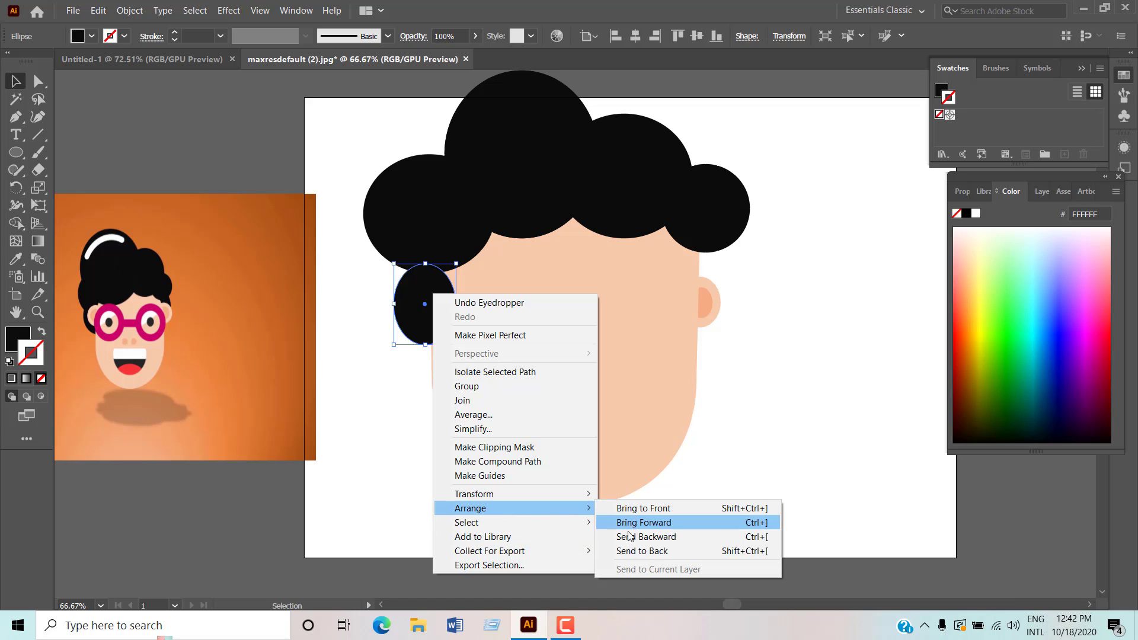
left_click(626, 552)
left_click(752, 387)
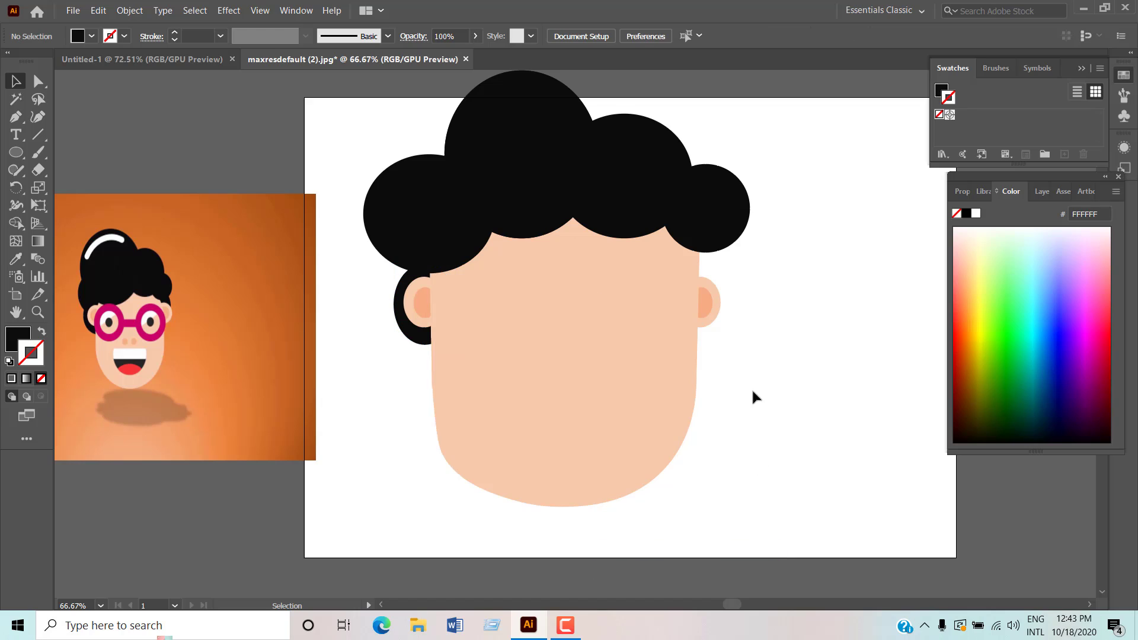
Copy the hair oval across to sit behind the right ear
left_click(417, 339)
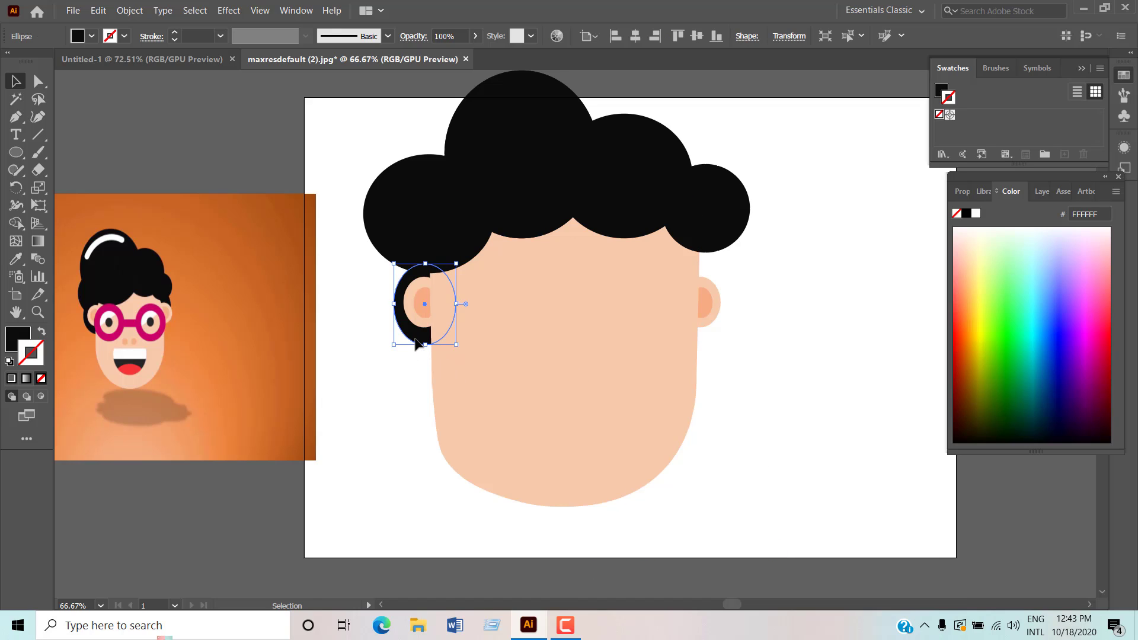
key("ctrl")
mouse_move(409, 309)
left_mouse_down()
mouse_move(711, 304)
mouse_move(694, 307)
left_mouse_up()
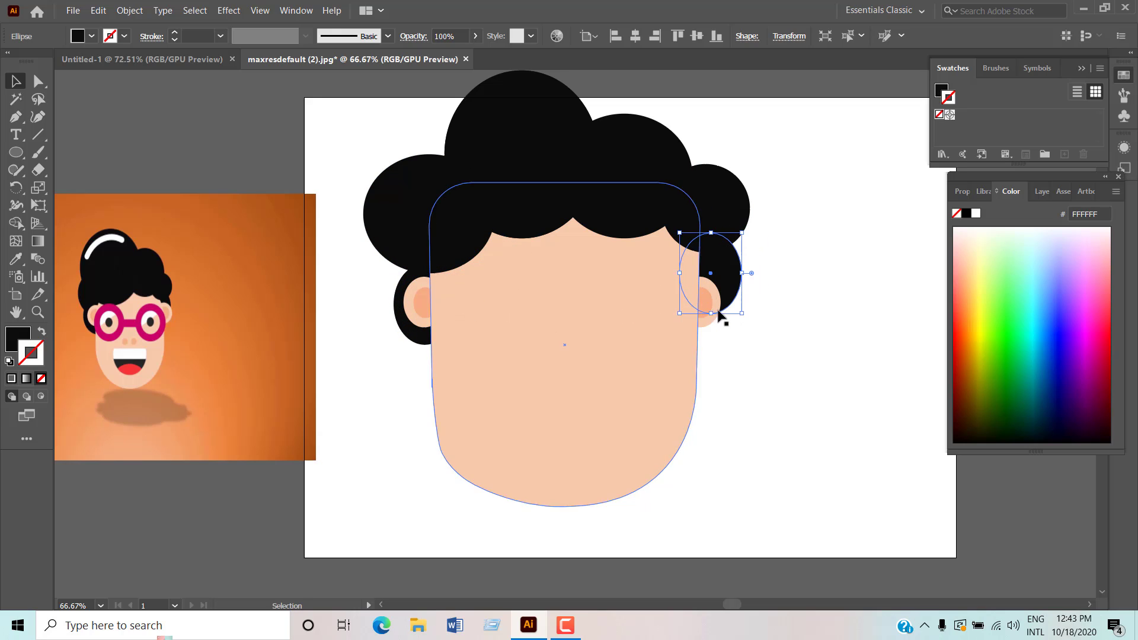
left_click(810, 313)
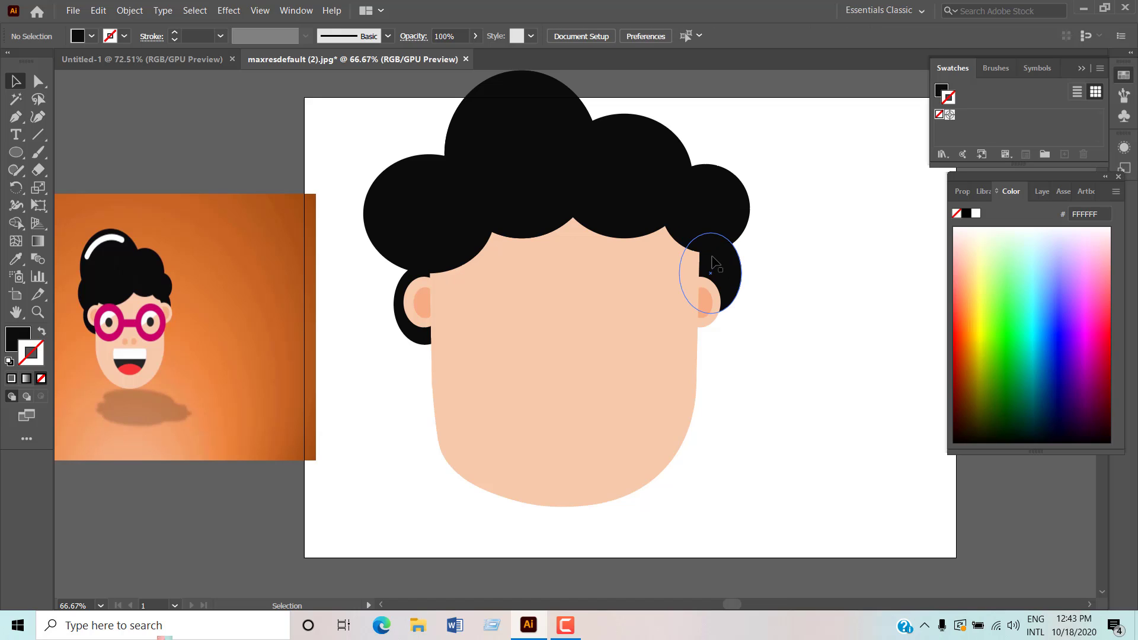
Widen the top hair circle leftward and stretch it taller so it rises above the artboard
left_click(518, 196)
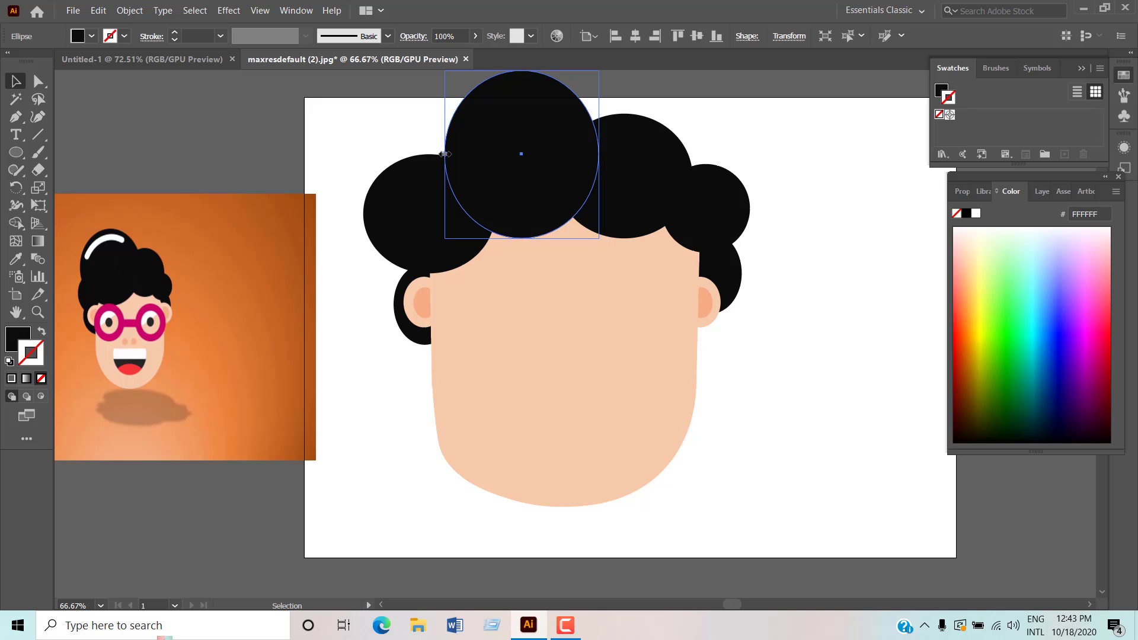
left_click_drag(446, 154, 430, 154)
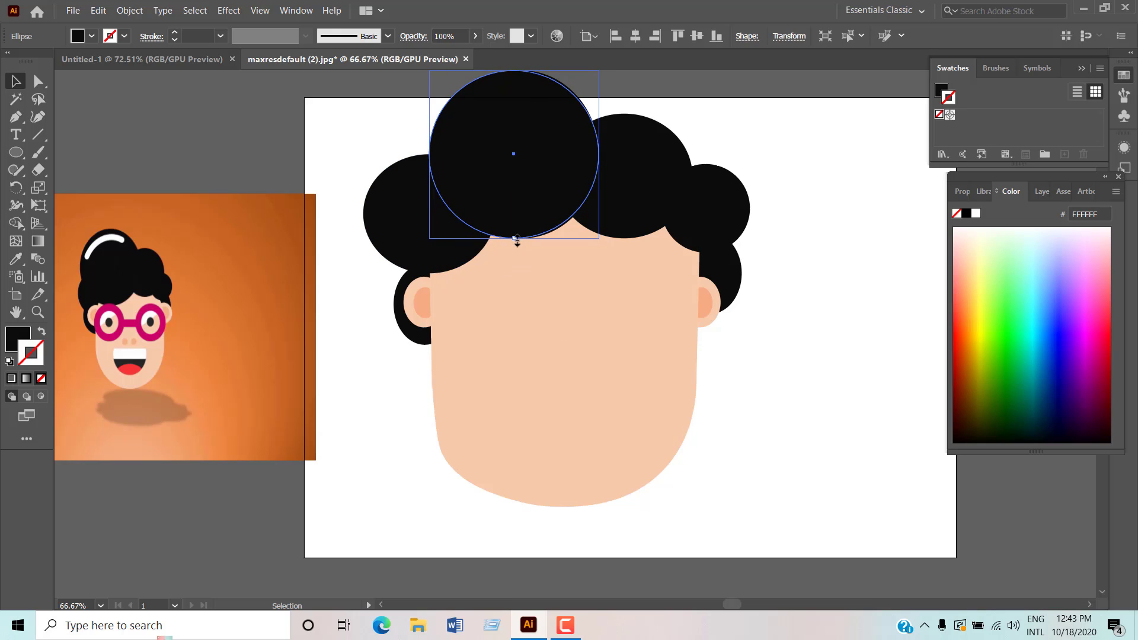
left_click_drag(516, 239, 516, 258)
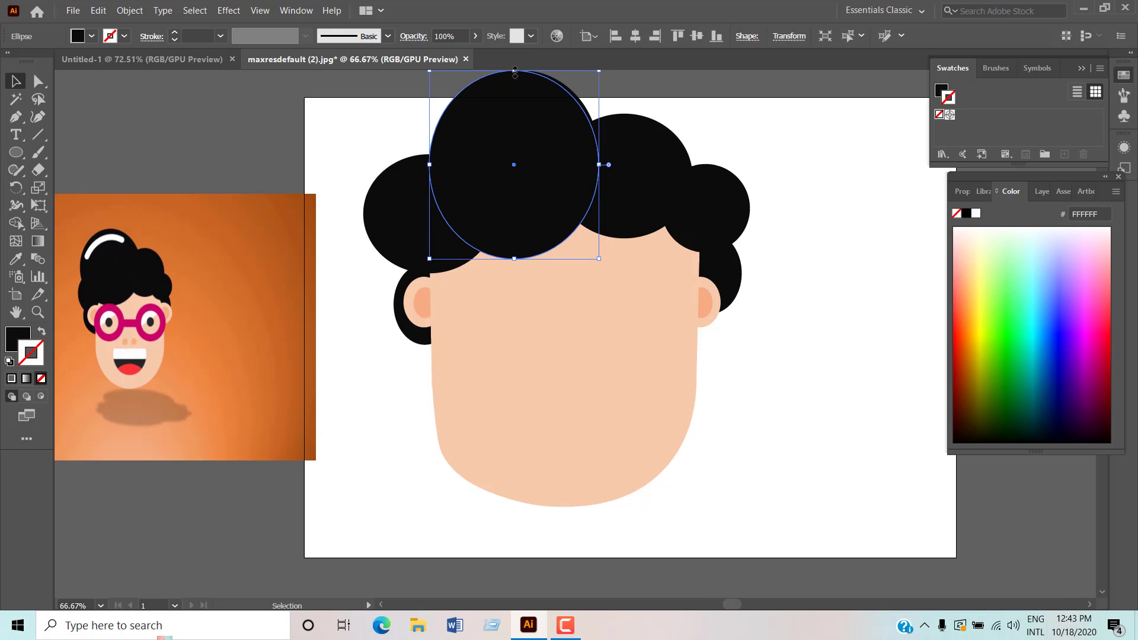
left_click_drag(515, 71, 514, 88)
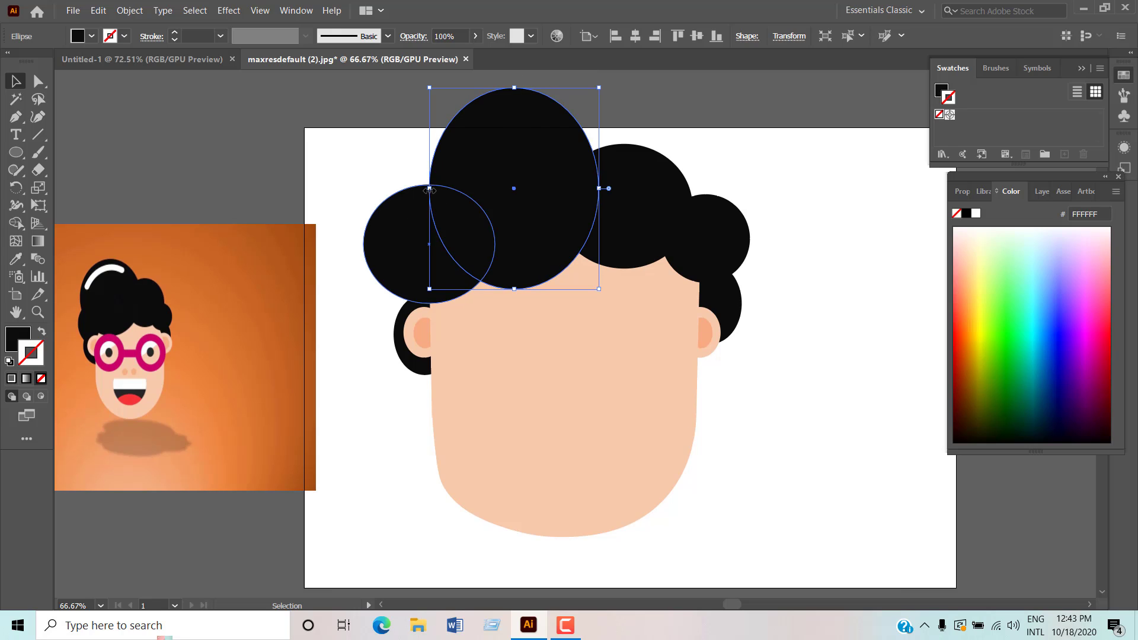
left_click_drag(429, 190, 425, 188)
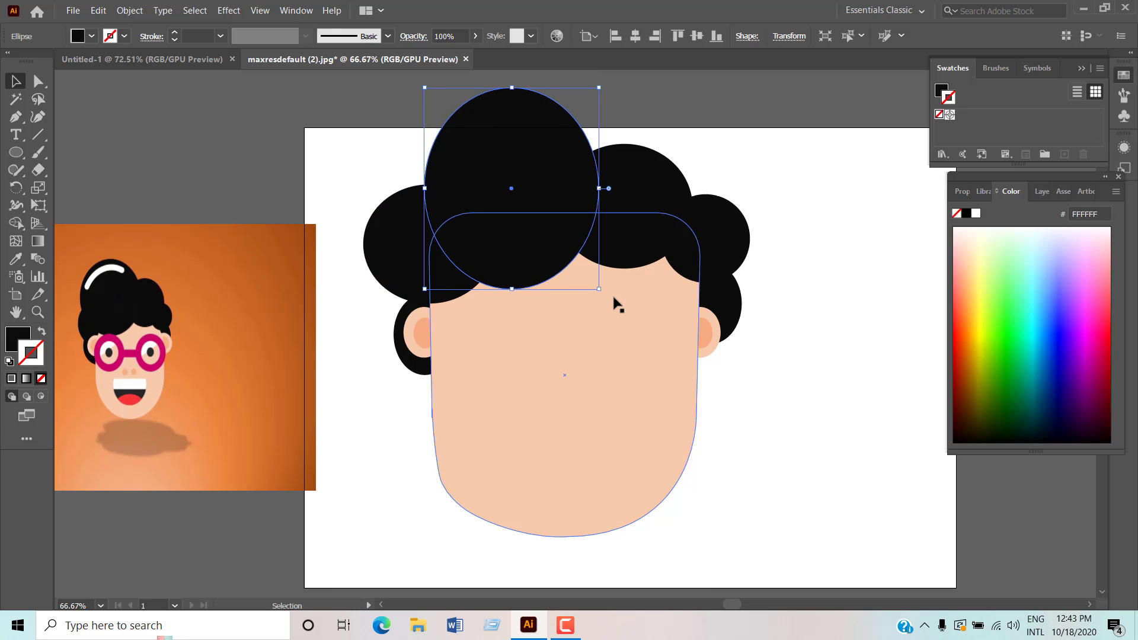
left_click(854, 371)
scroll(526, 343, "down", 1)
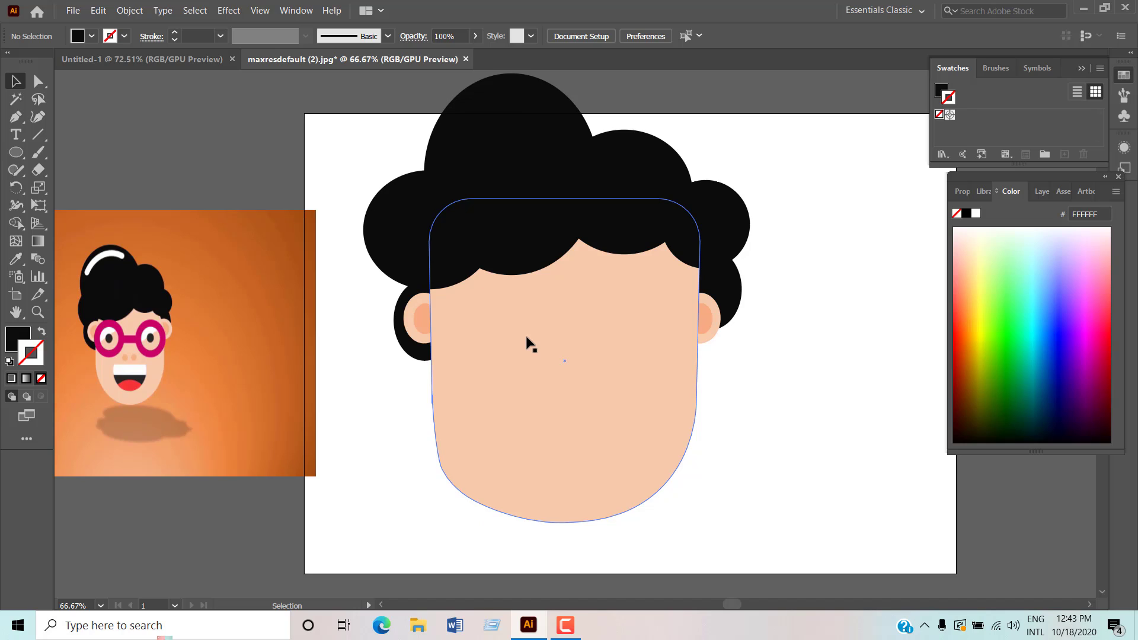
scroll(526, 343, "down", 1)
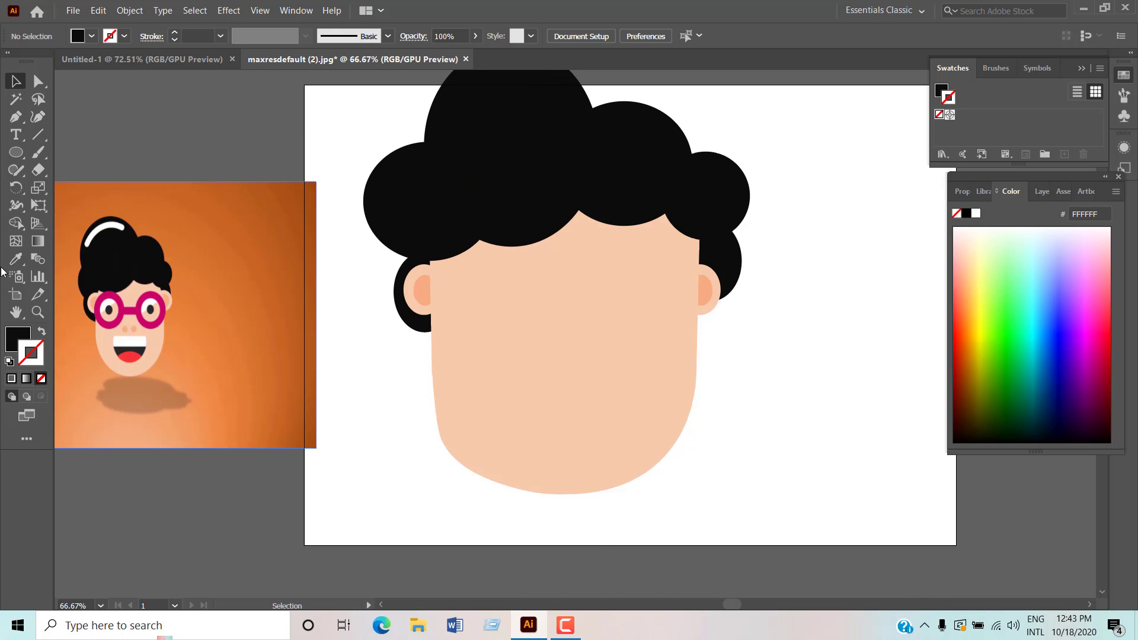
left_click(16, 152)
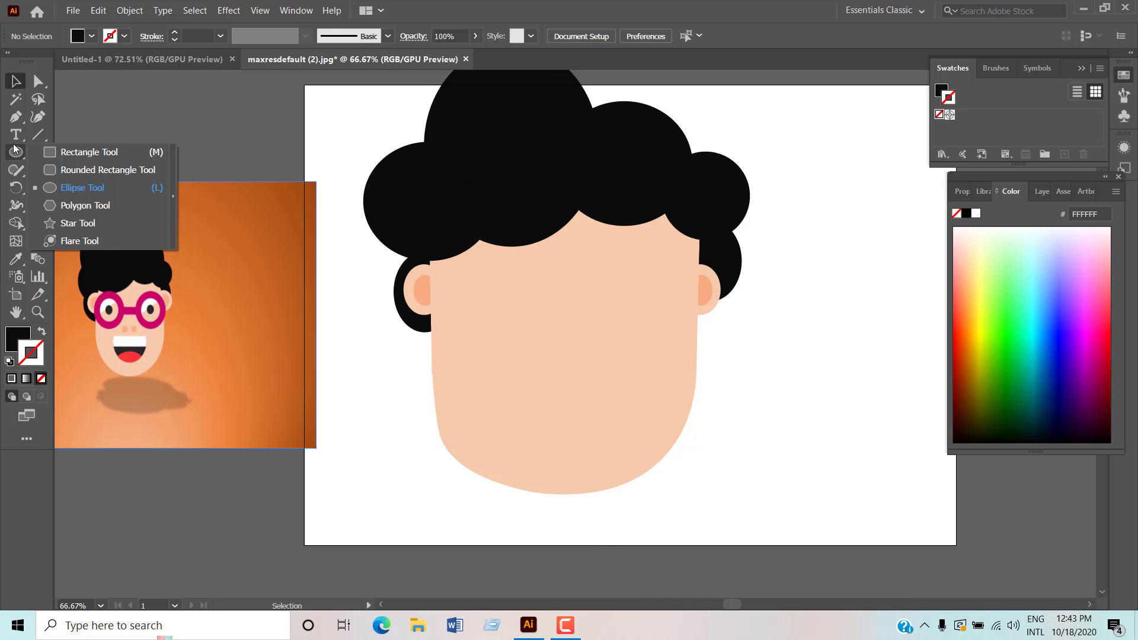
Draw a circle beside the face and fill it magenta
left_click(82, 189)
left_click_drag(238, 365, 376, 508)
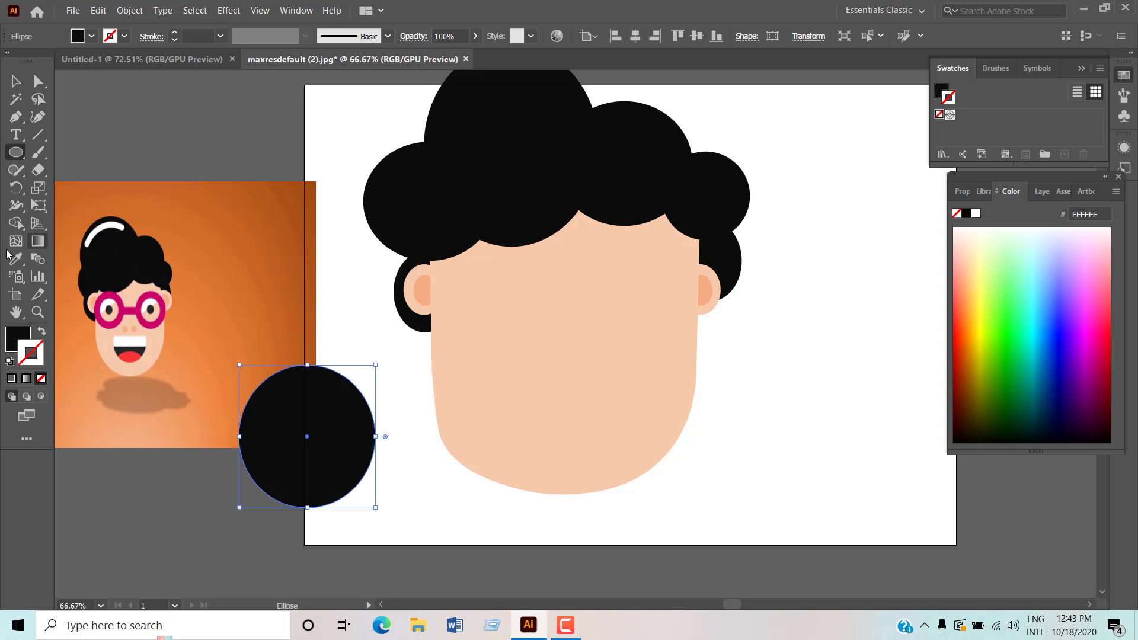
left_click(8, 347)
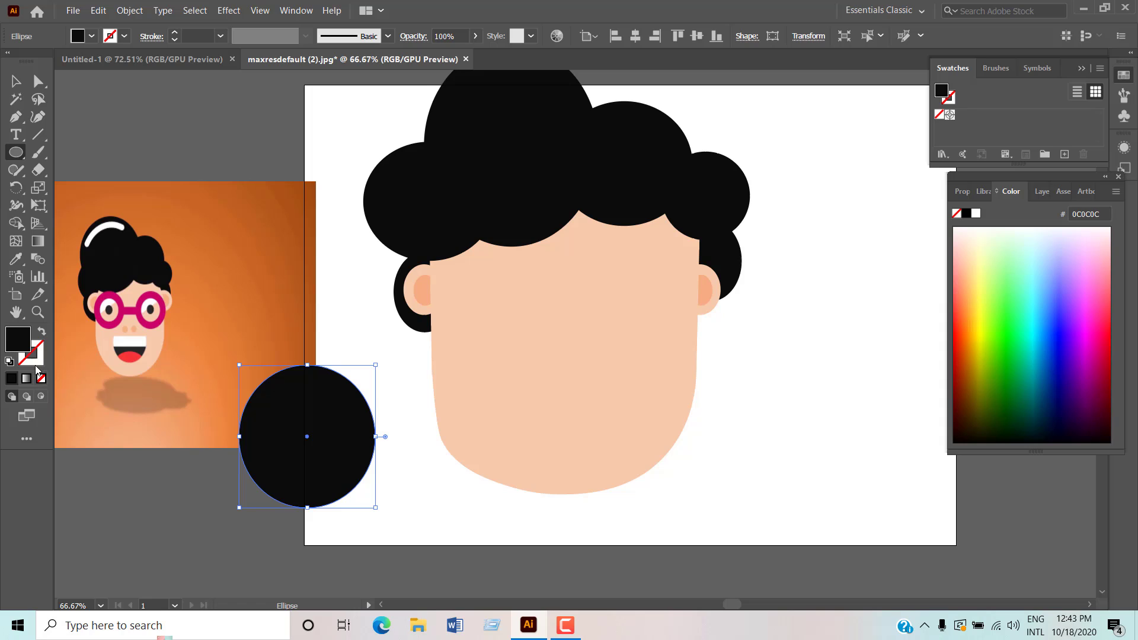
left_click(41, 378)
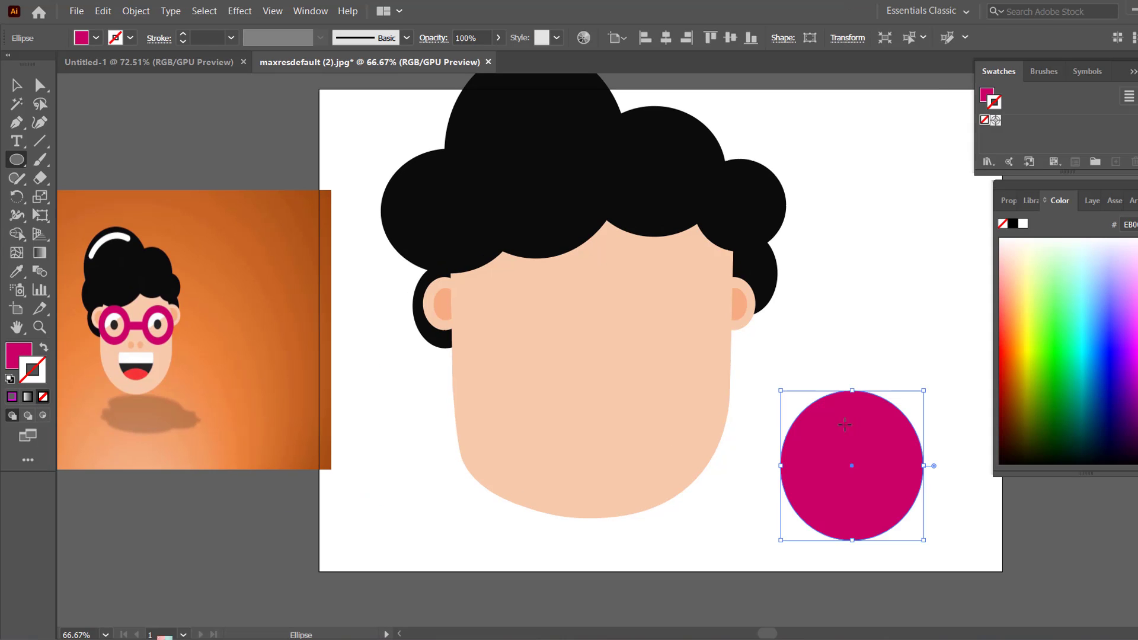
Draw a slightly smaller circle centred inside the magenta circle, then select both circles
left_click_drag(822, 419, 898, 505)
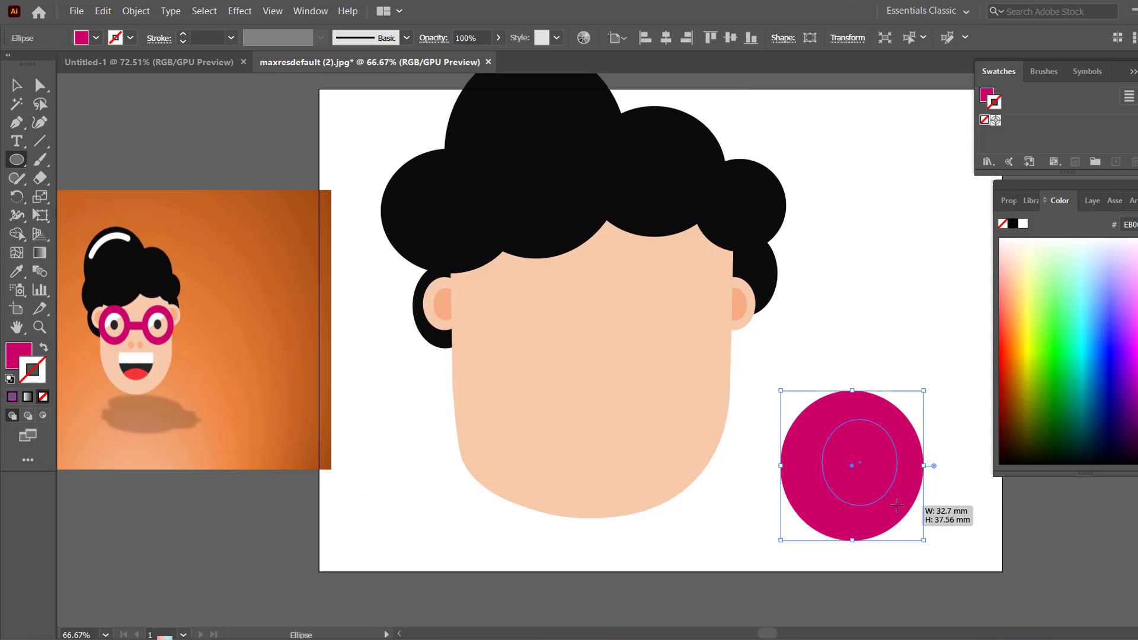
key("v")
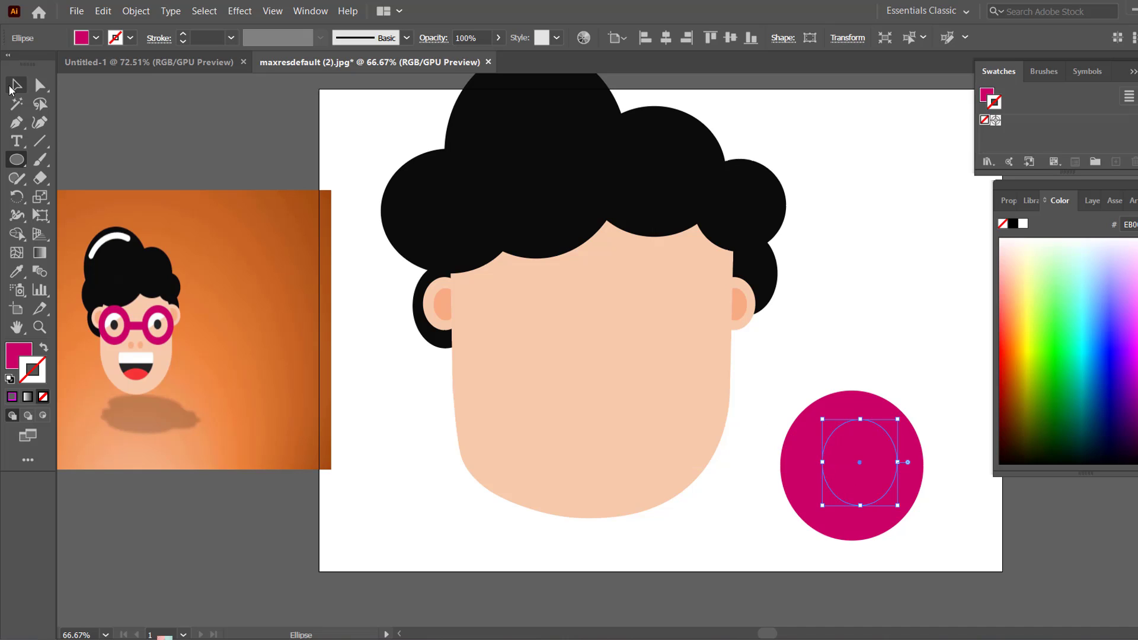
left_click_drag(822, 462, 803, 462)
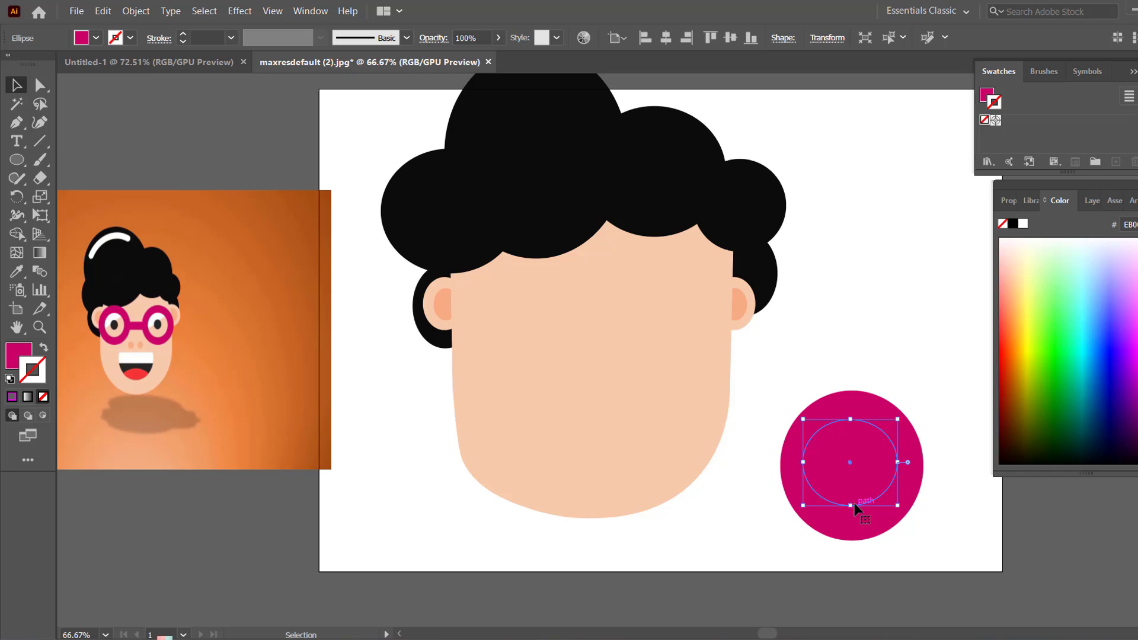
left_click_drag(854, 505, 852, 518)
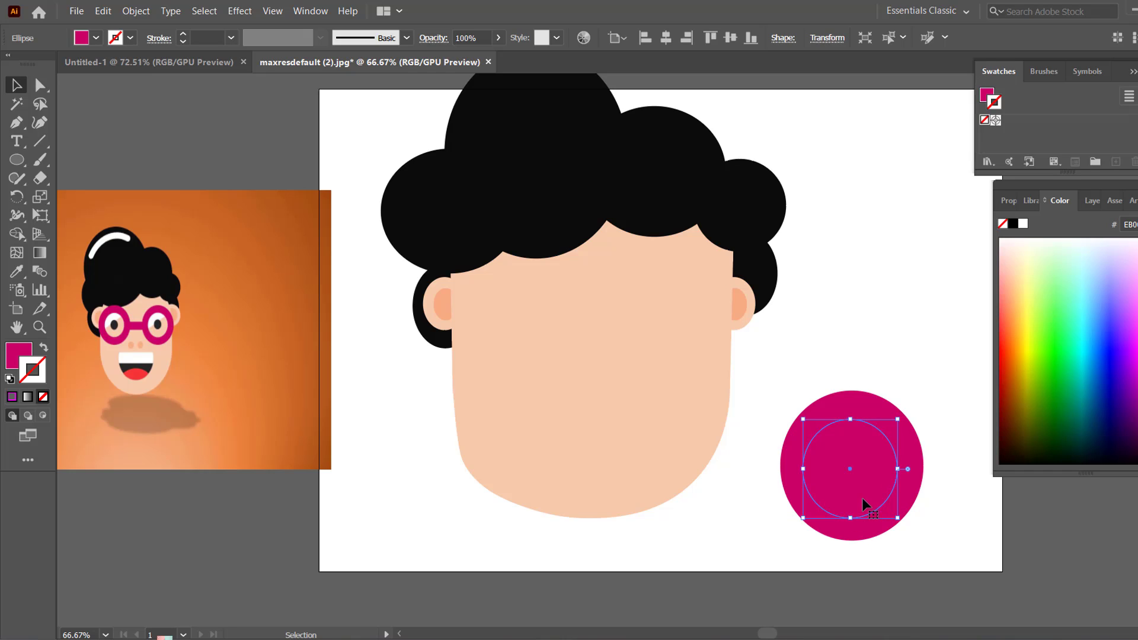
left_click_drag(900, 470, 910, 470)
left_click_drag(859, 419, 858, 405)
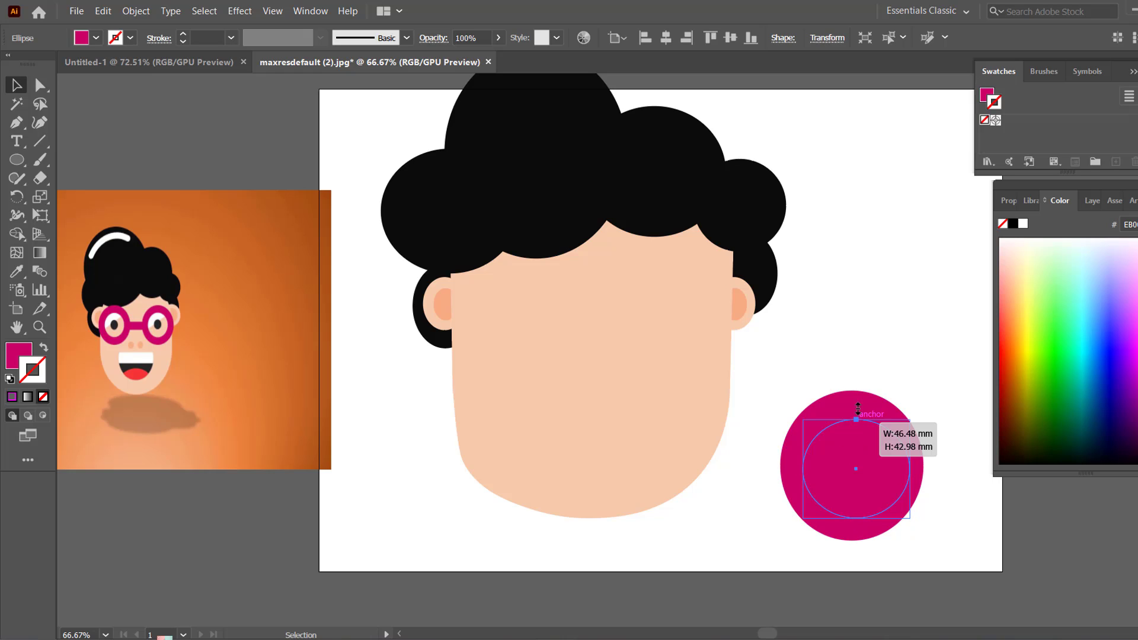
left_click_drag(804, 462, 797, 465)
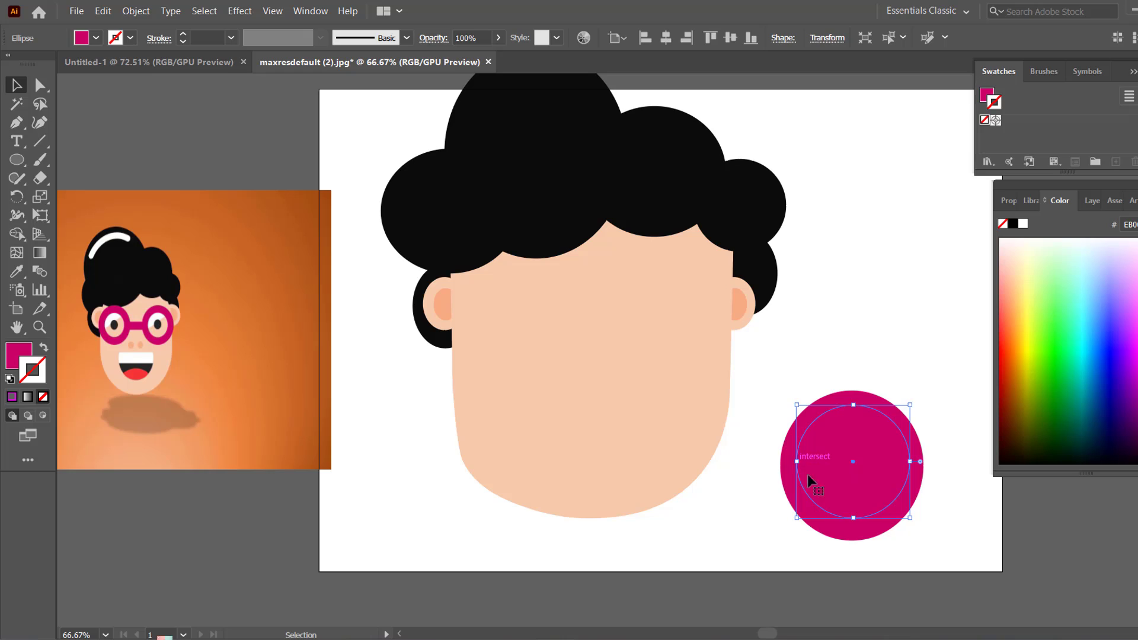
left_click_drag(853, 519, 853, 527)
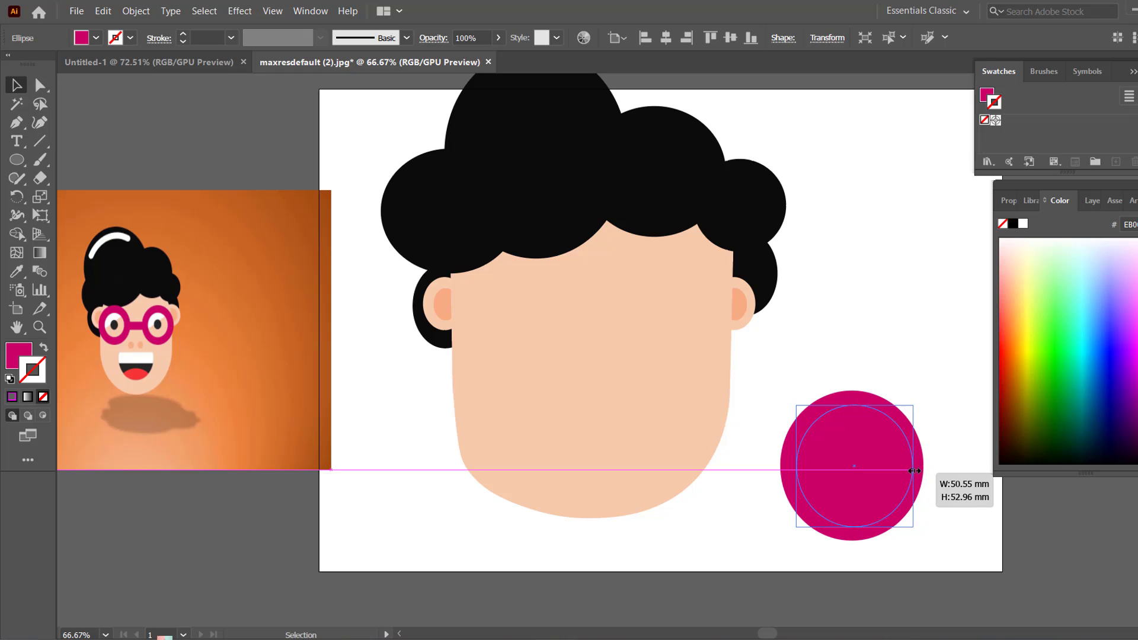
left_click_drag(914, 469, 913, 466)
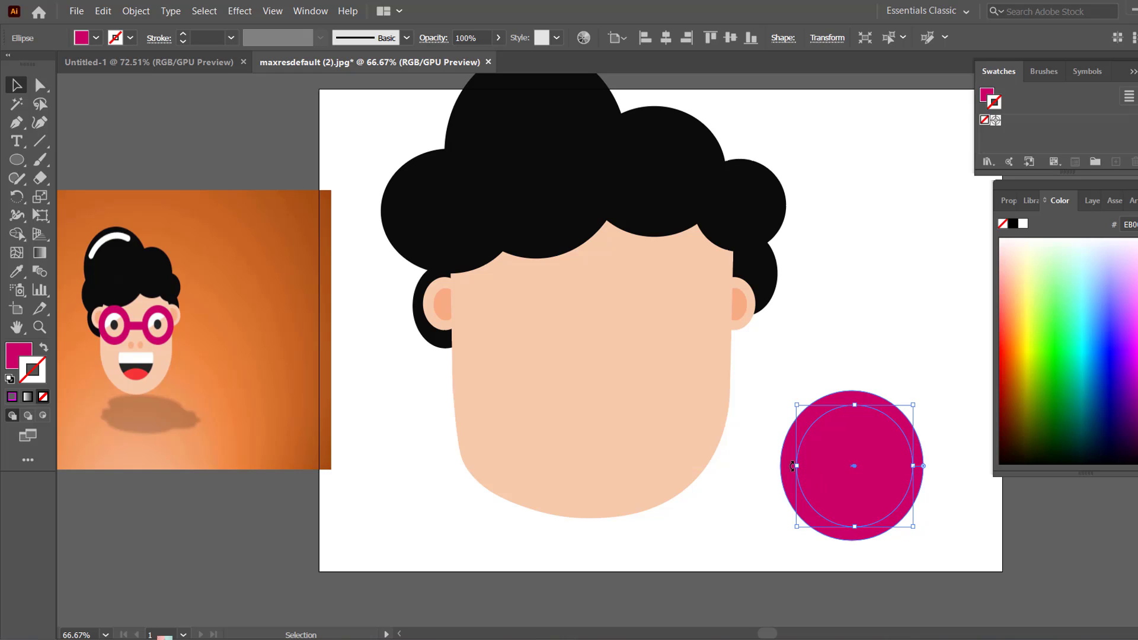
left_click_drag(799, 468, 792, 466)
left_click_drag(776, 385, 896, 522)
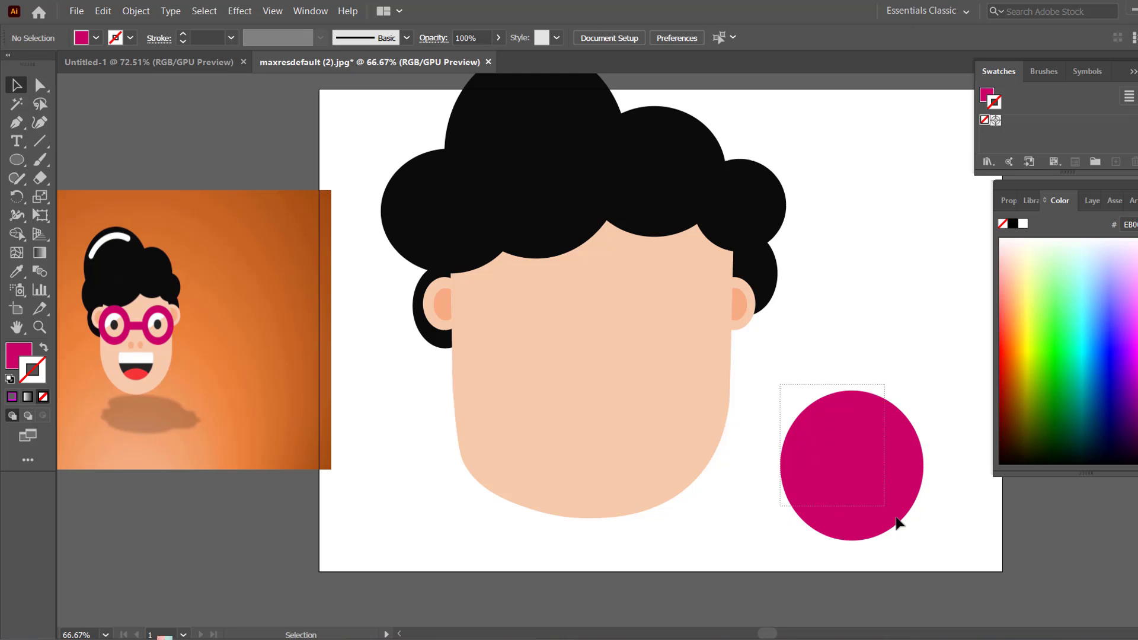
Apply Pathfinder Exclude to cut out the inner circle, then select the resulting magenta ring
left_click(311, 11)
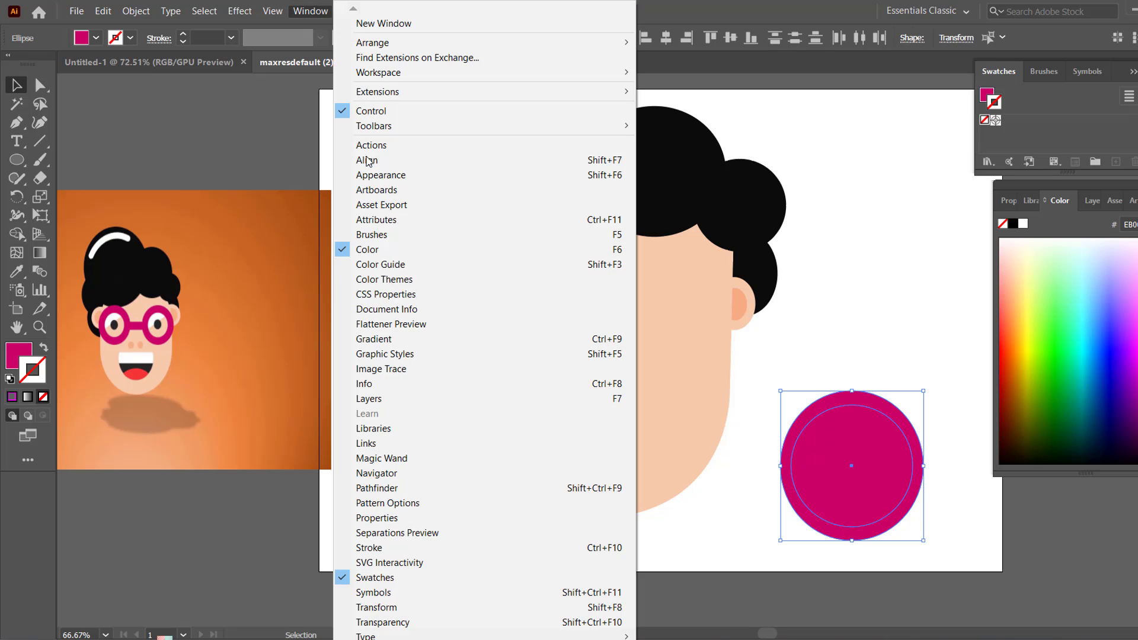
left_click(459, 489)
left_click(905, 215)
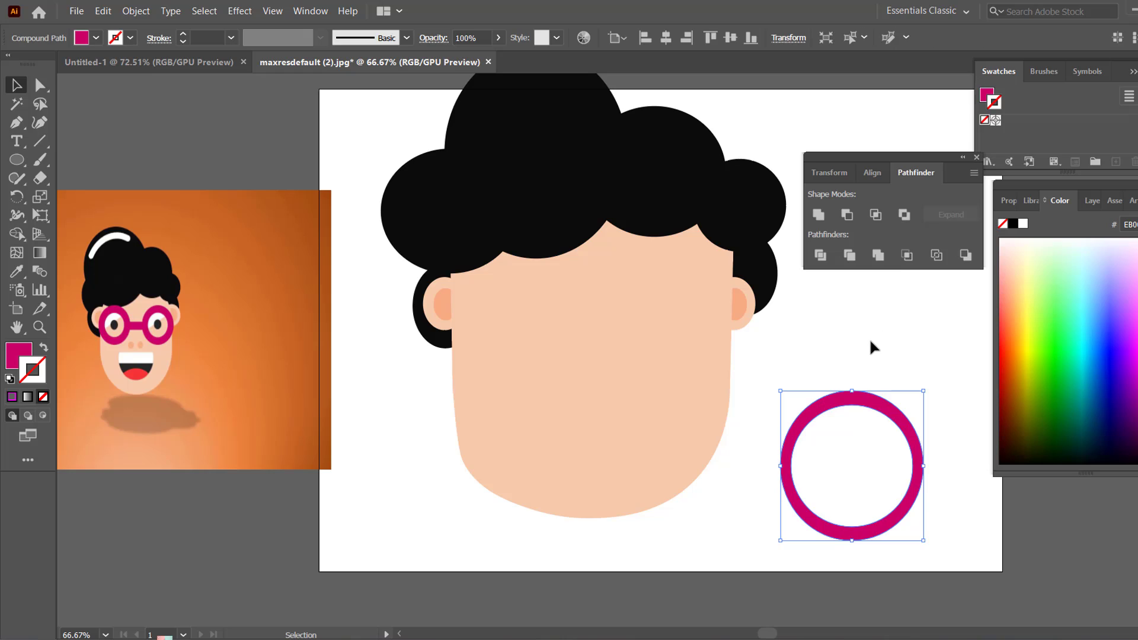
left_click(869, 338)
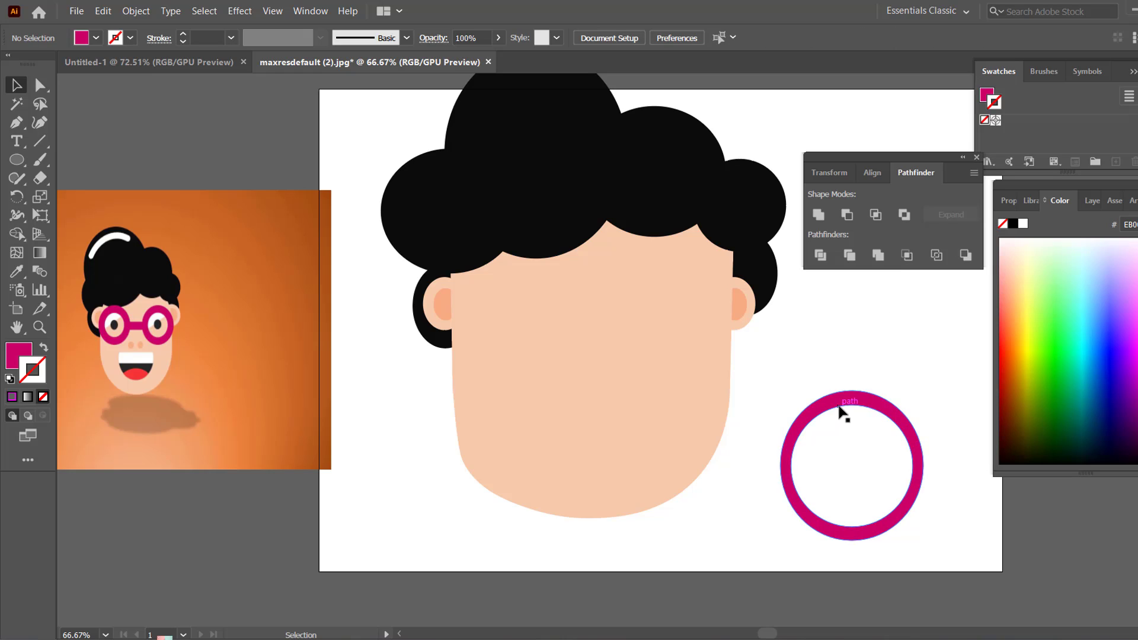
left_click(839, 402)
Reshape the ring back into a circle and move it onto the face
left_click_drag(782, 466, 814, 466)
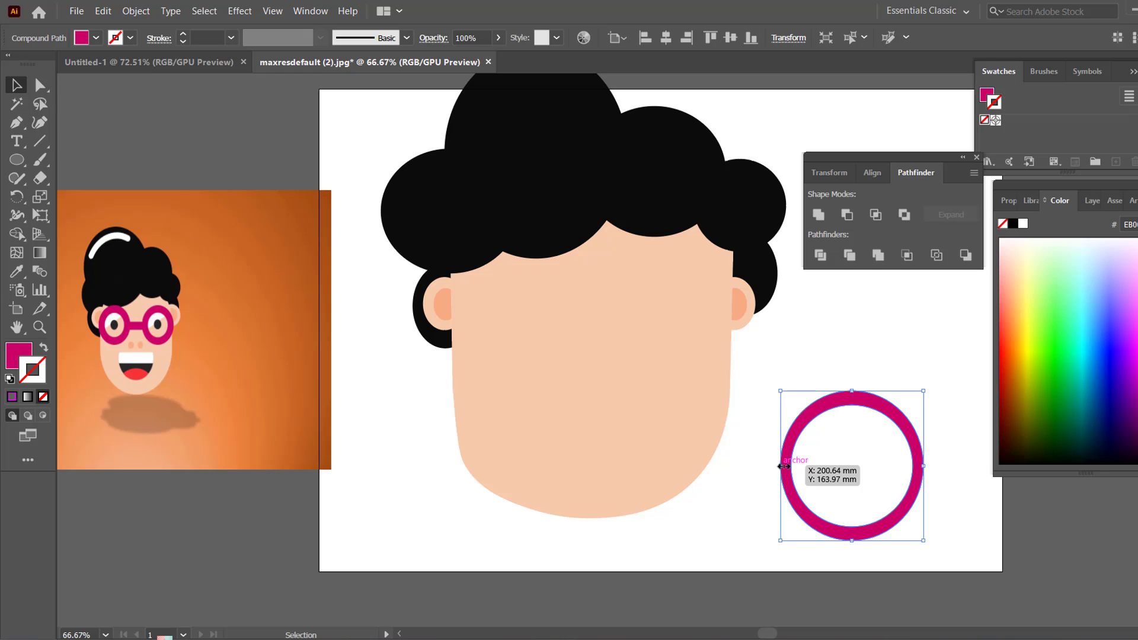
left_click_drag(871, 541, 876, 509)
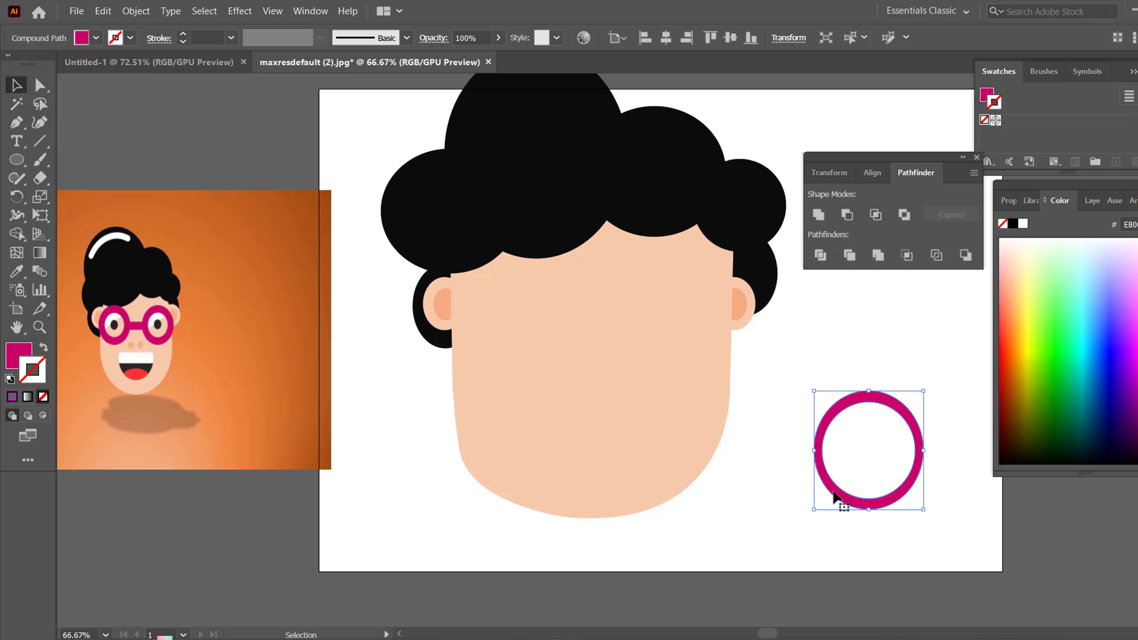
mouse_move(863, 500)
left_mouse_down()
mouse_move(488, 378)
mouse_move(507, 384)
left_mouse_up()
Trim the ring's height and width slightly to size it as a glasses lens
left_click(860, 424)
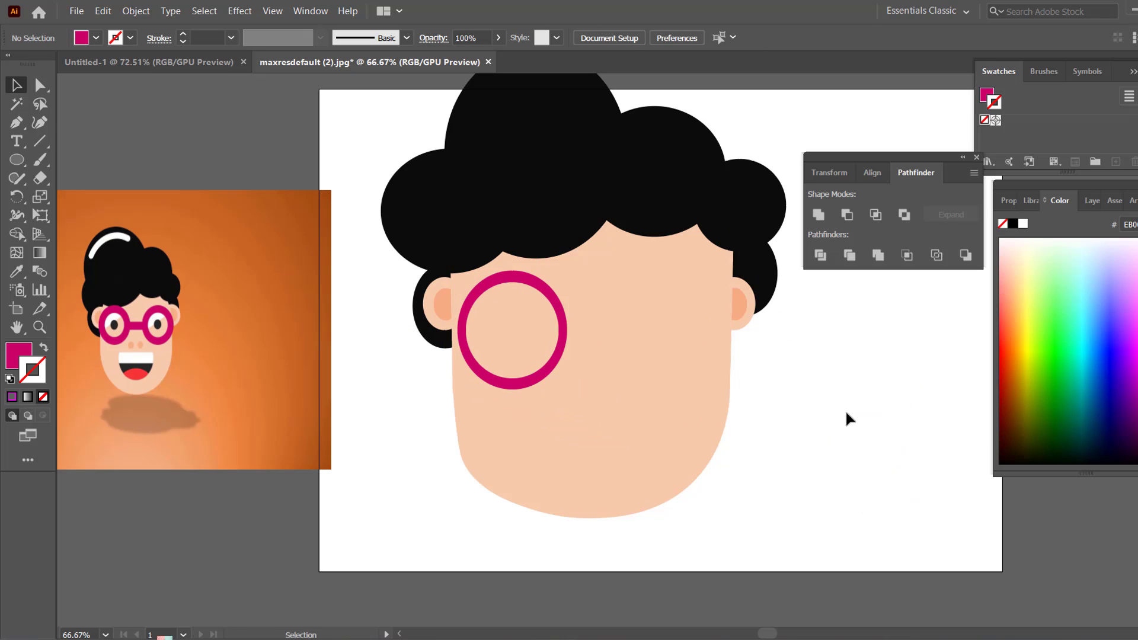
left_click(557, 368)
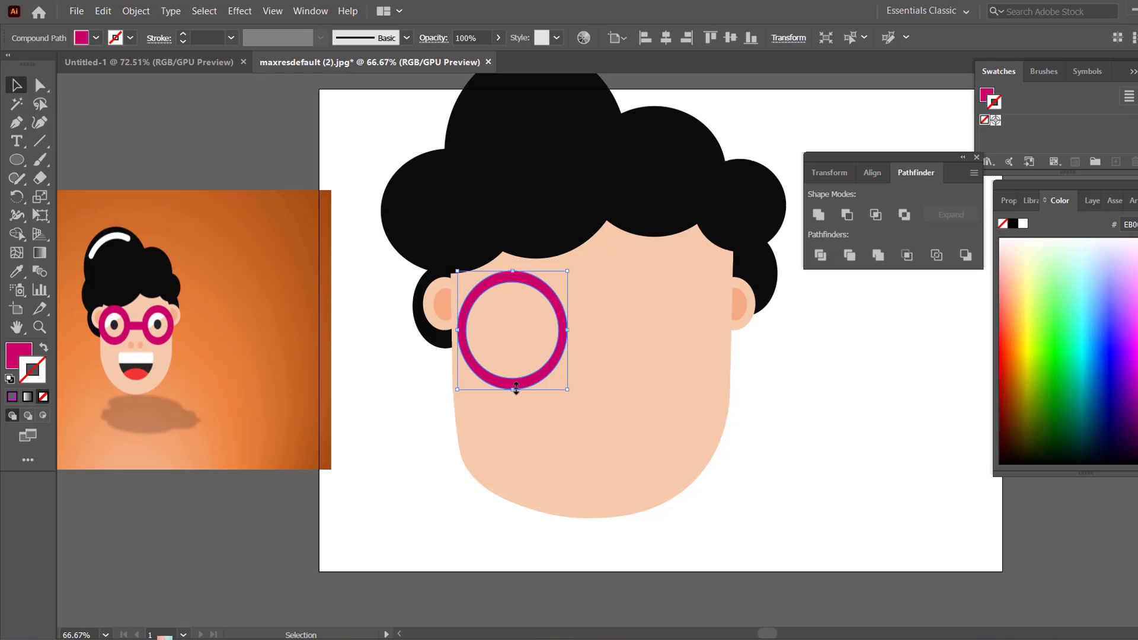
left_click_drag(516, 389, 515, 378)
left_click_drag(457, 323, 462, 322)
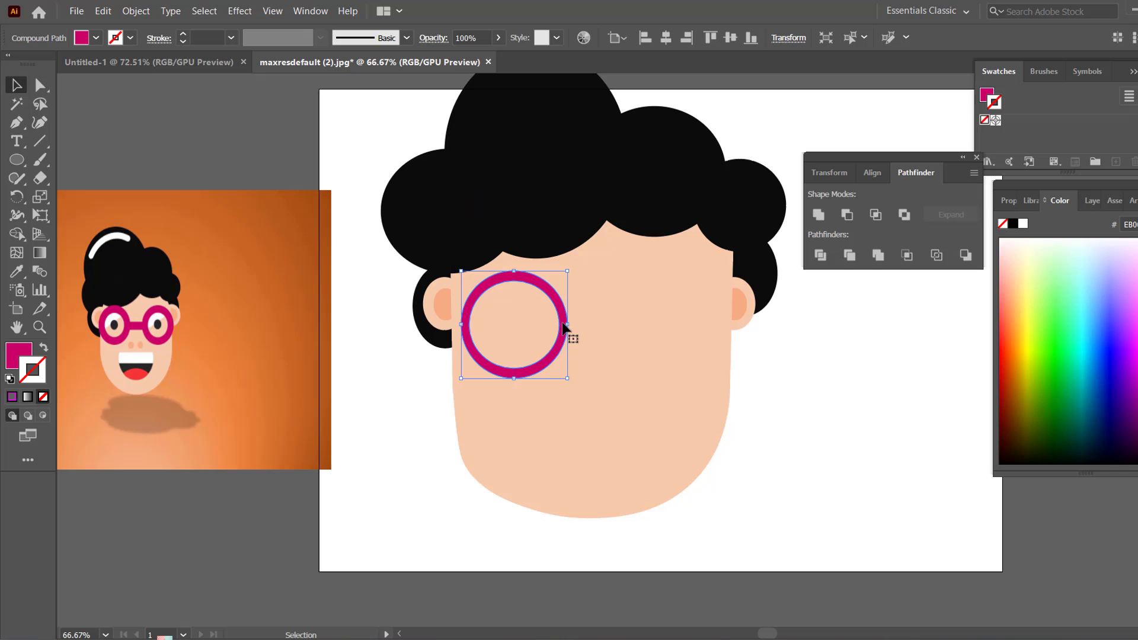
left_click_drag(564, 326, 560, 326)
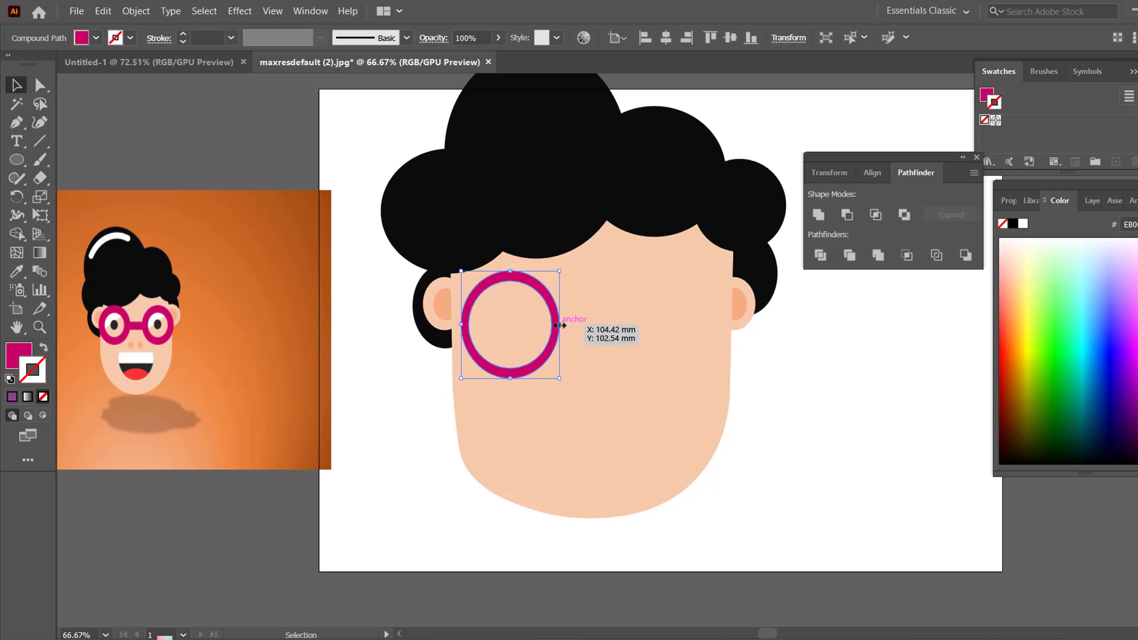
mouse_move(510, 378)
left_mouse_down()
mouse_move(510, 368)
mouse_move(770, 450)
left_mouse_up()
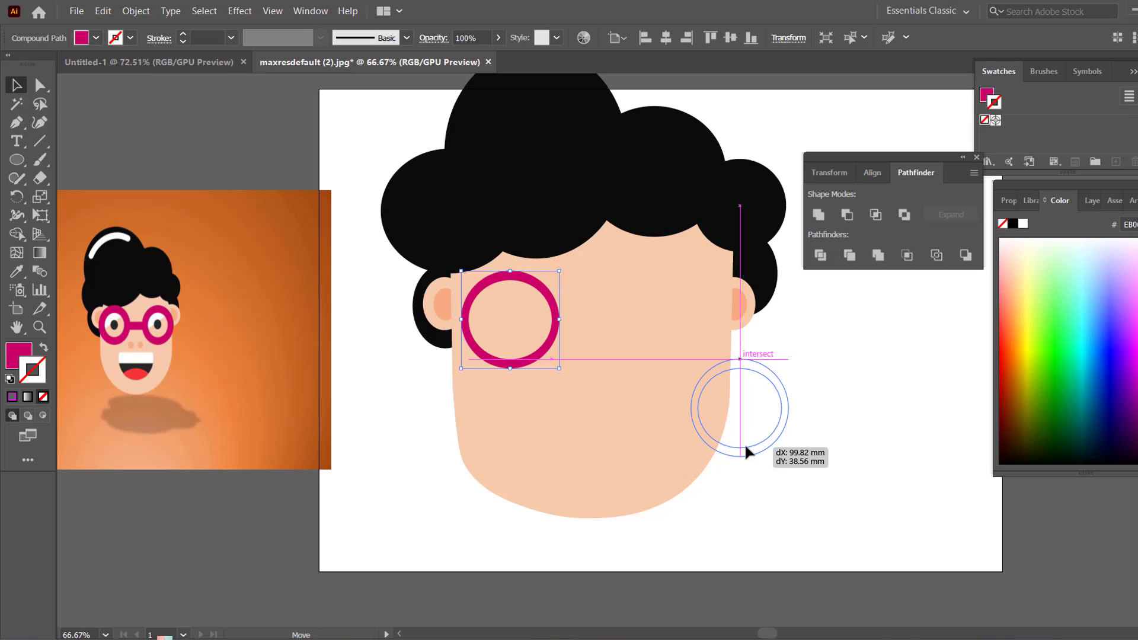
Paste a copy of the ring in front, move it right as the second lens, and select both rings
key("a")
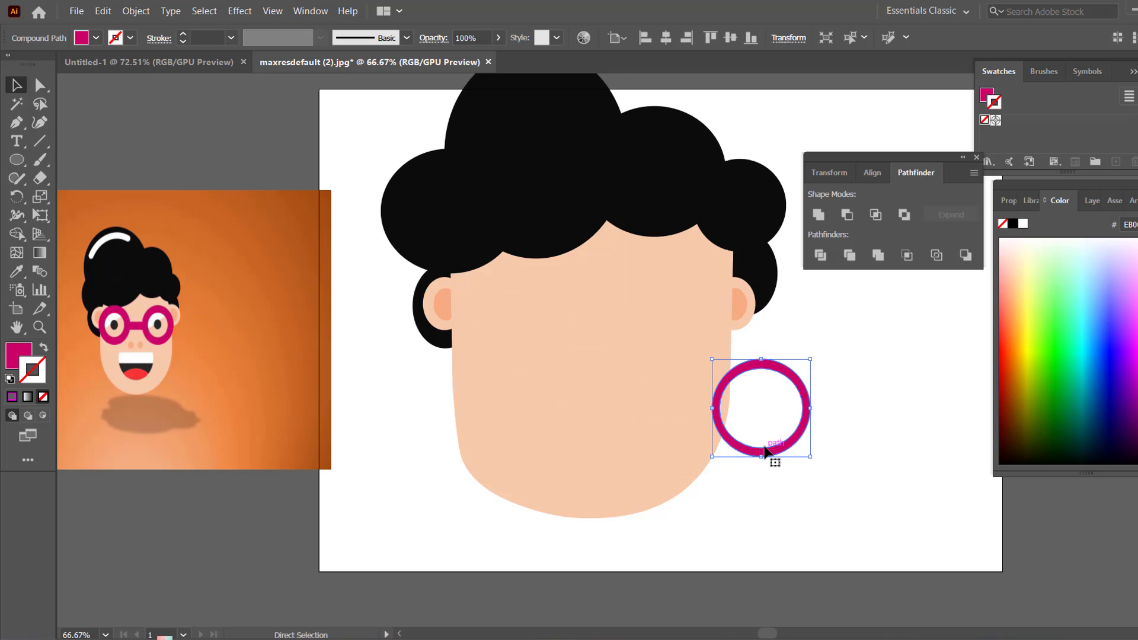
key("ctrl+c")
key("ctrl+f")
key("v")
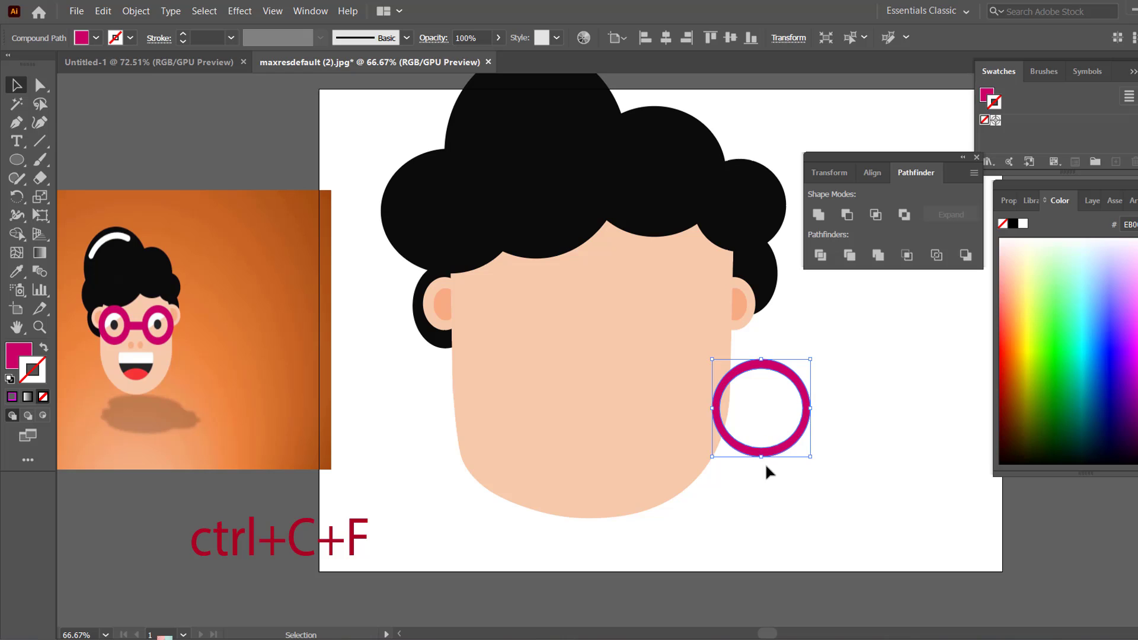
left_click_drag(770, 455, 888, 452)
left_click(852, 518)
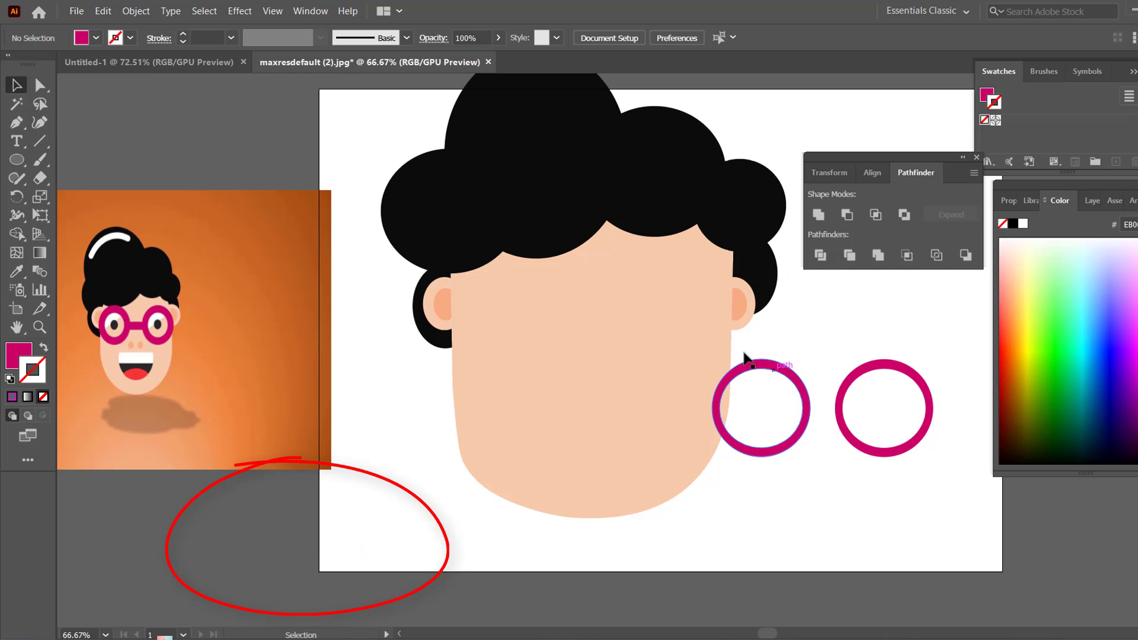
left_click_drag(796, 356, 927, 474)
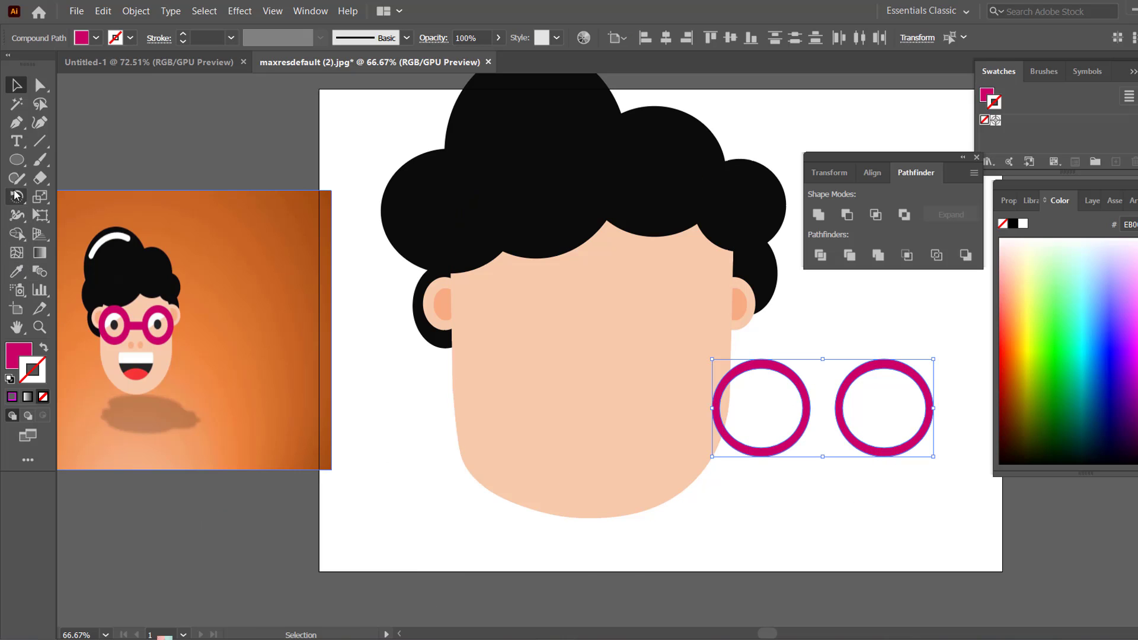
Draw a thin bridge rectangle and fit it between the two rings
mouse_move(17, 160)
left_mouse_down()
mouse_move(45, 172)
mouse_move(57, 162)
left_mouse_up()
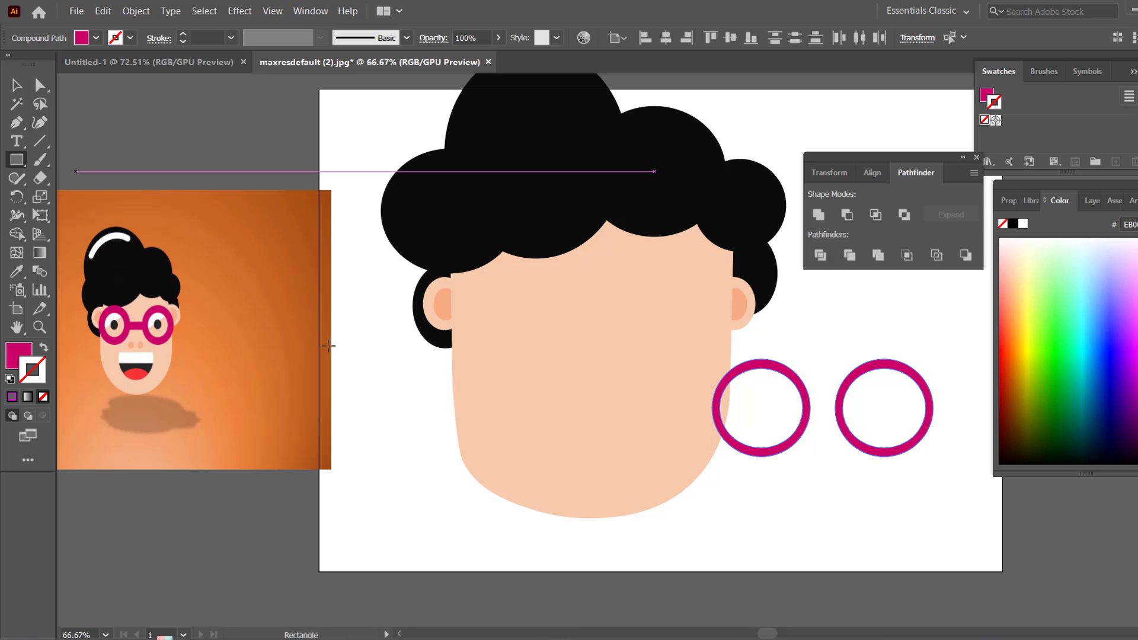
left_click_drag(810, 404, 838, 417)
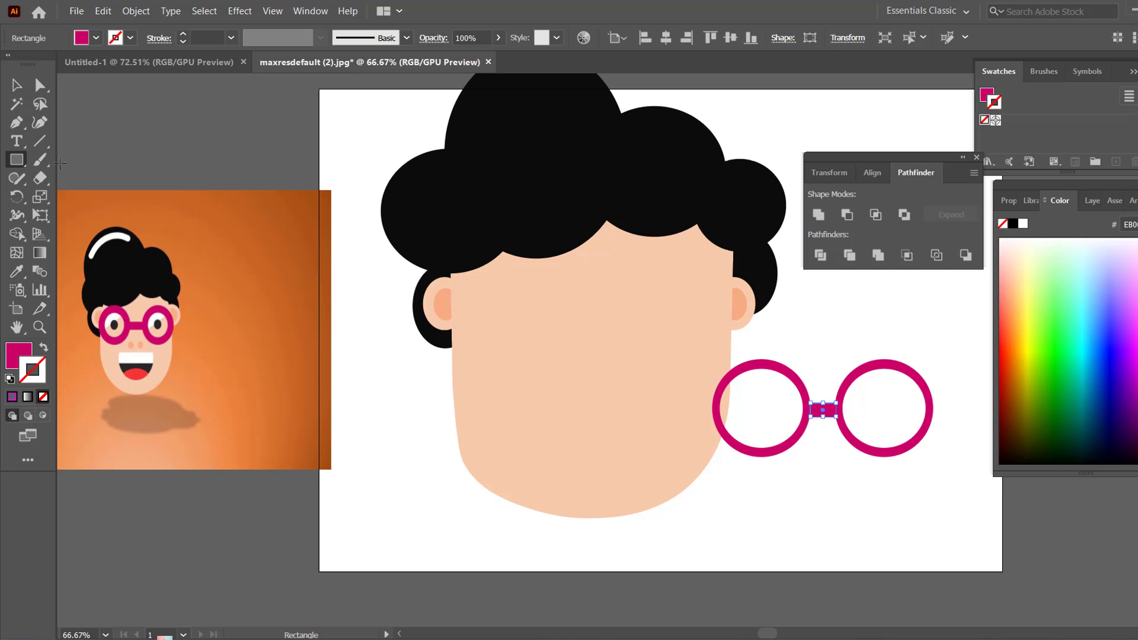
left_click(16, 87)
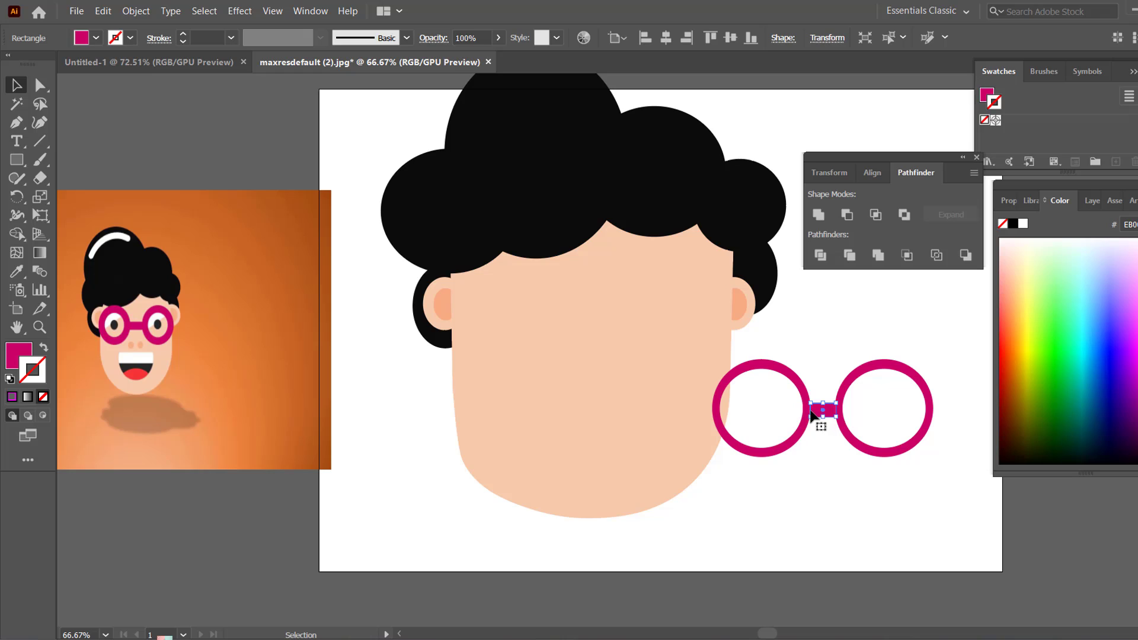
left_click_drag(809, 408, 807, 403)
left_click_drag(820, 417, 805, 497)
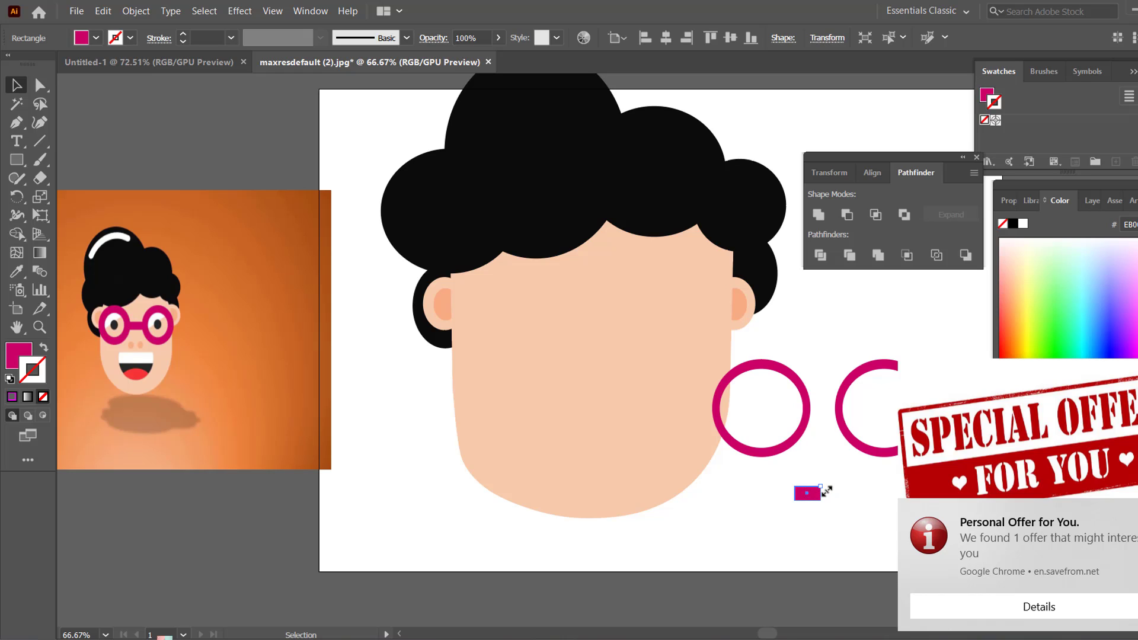
left_click_drag(826, 490, 830, 432)
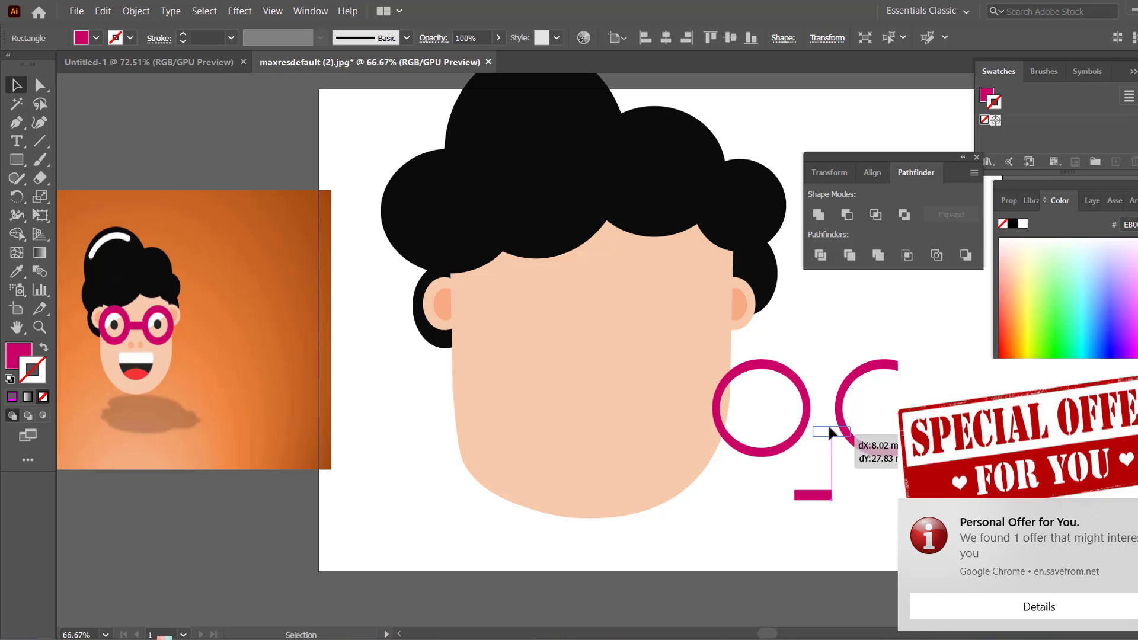
left_click_drag(830, 433, 821, 408)
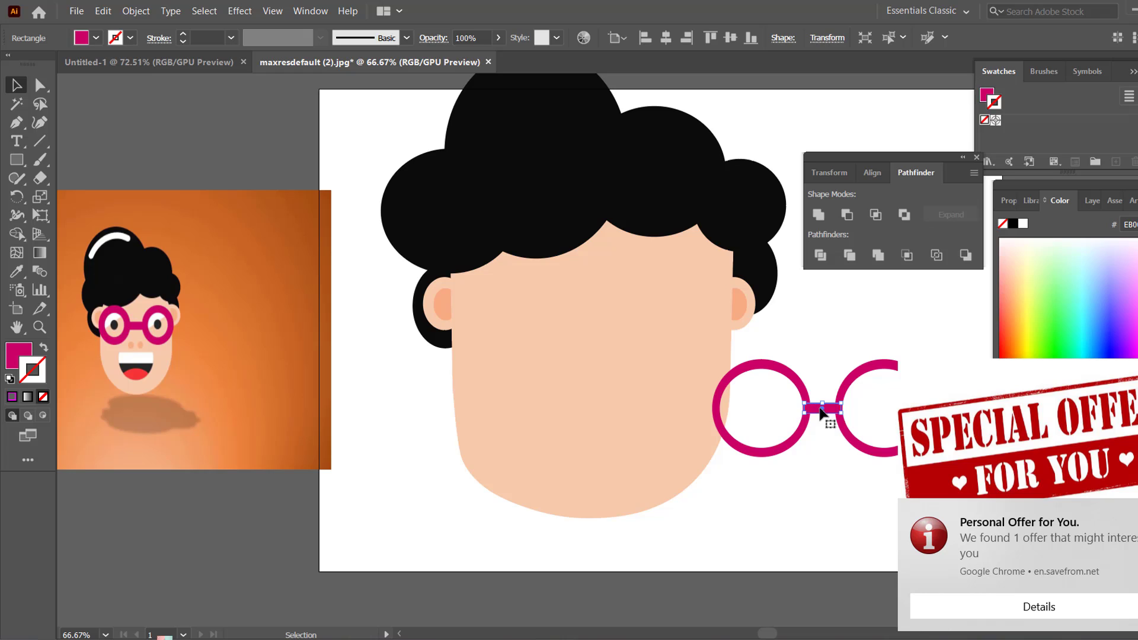
left_click(827, 492)
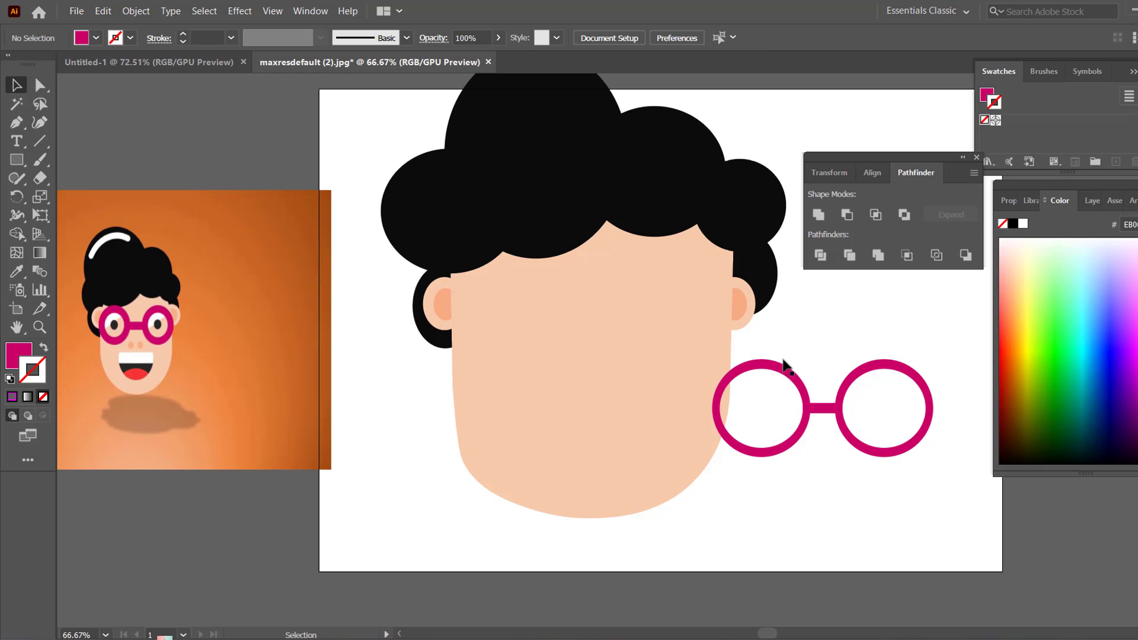
Group the two rings and the bridge into one pair of glasses
left_click_drag(771, 372, 922, 474)
right_click(909, 425)
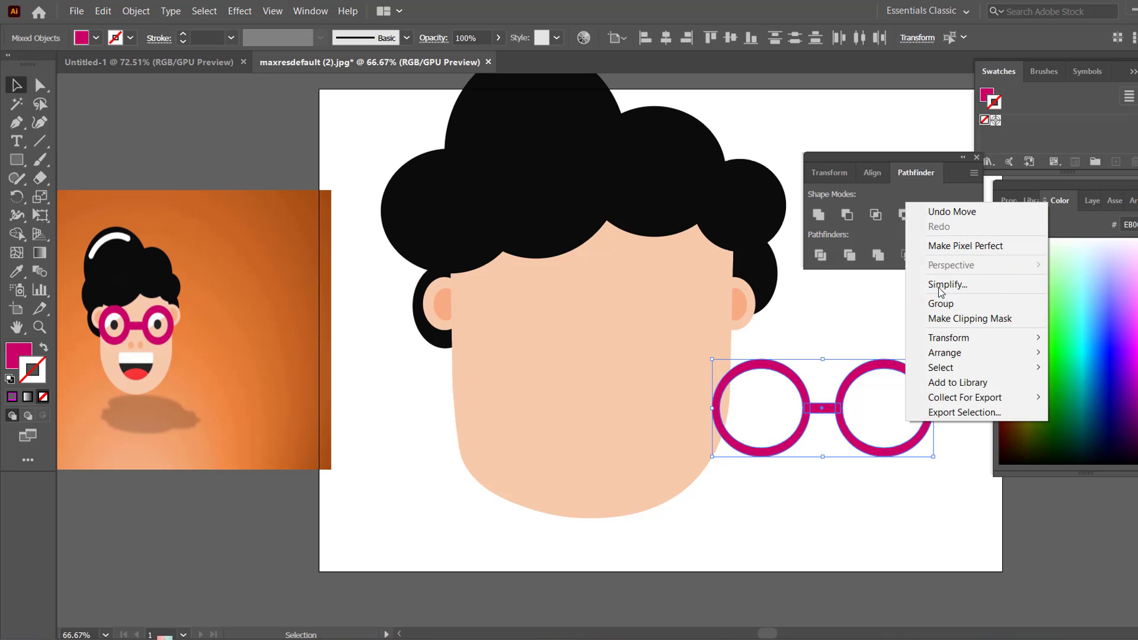
left_click(944, 303)
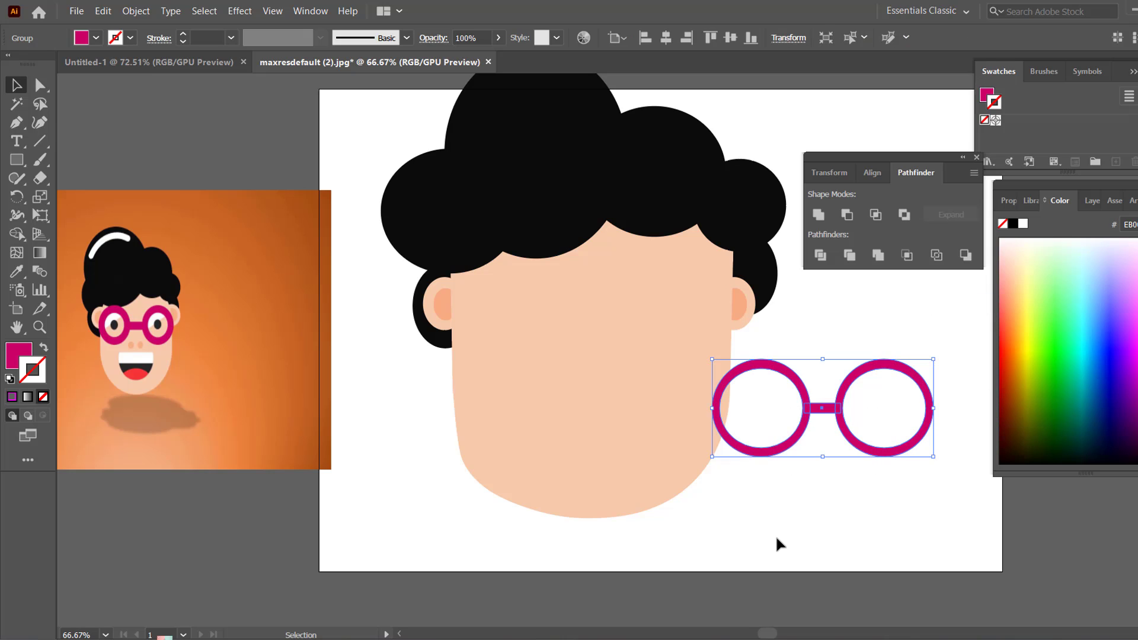
left_click(770, 493)
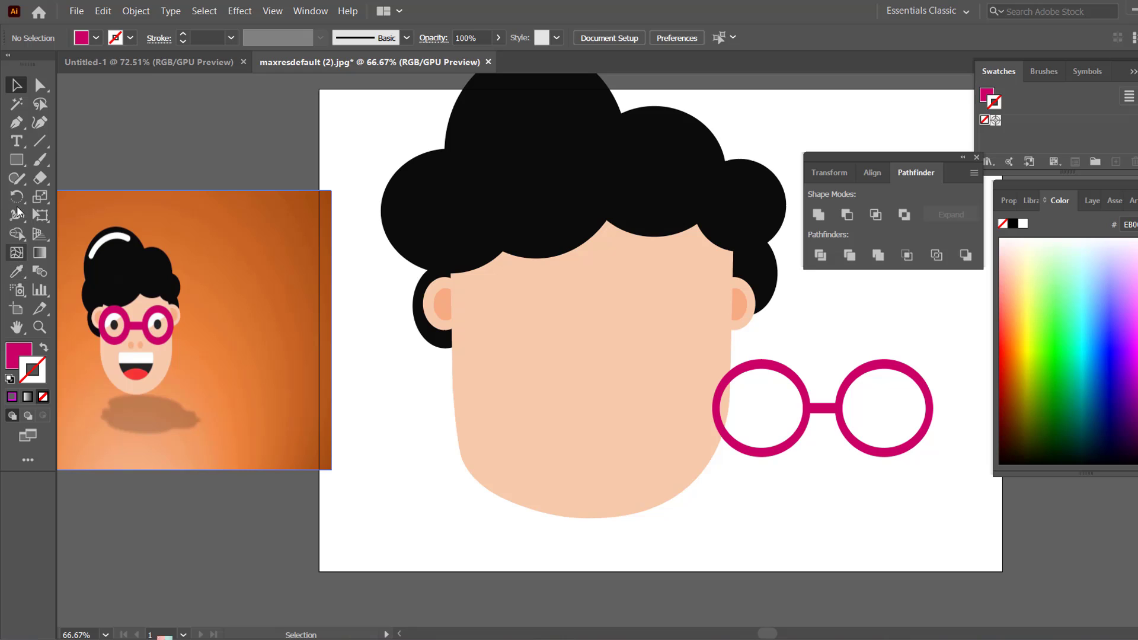
Draw a small flat magenta rectangle inside the left lens
left_click(19, 159)
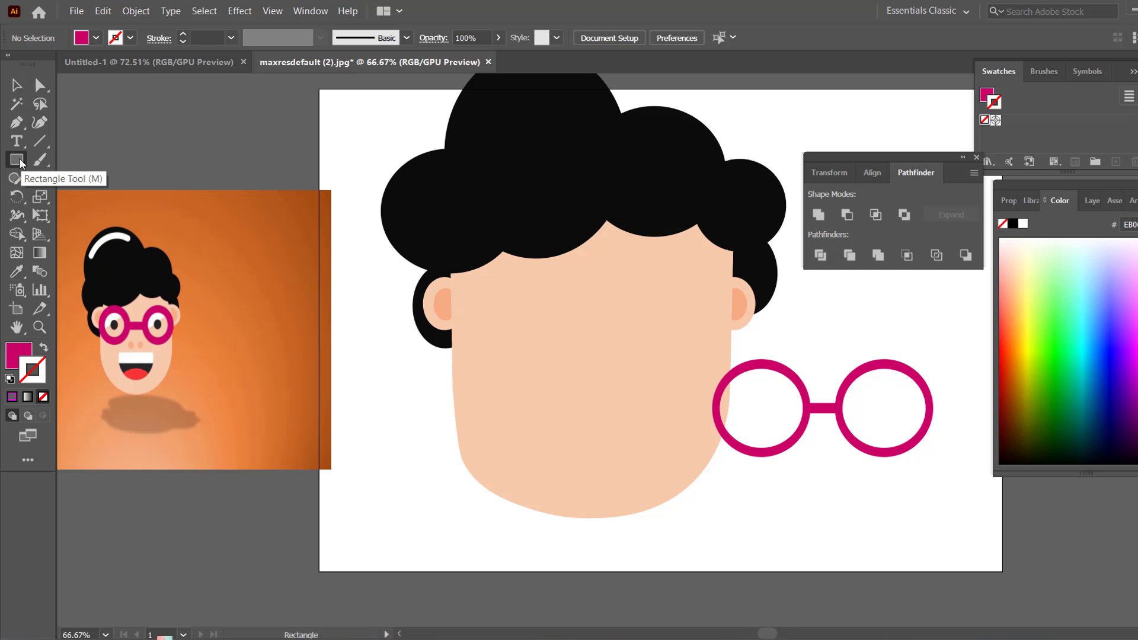
left_click_drag(724, 408, 772, 373)
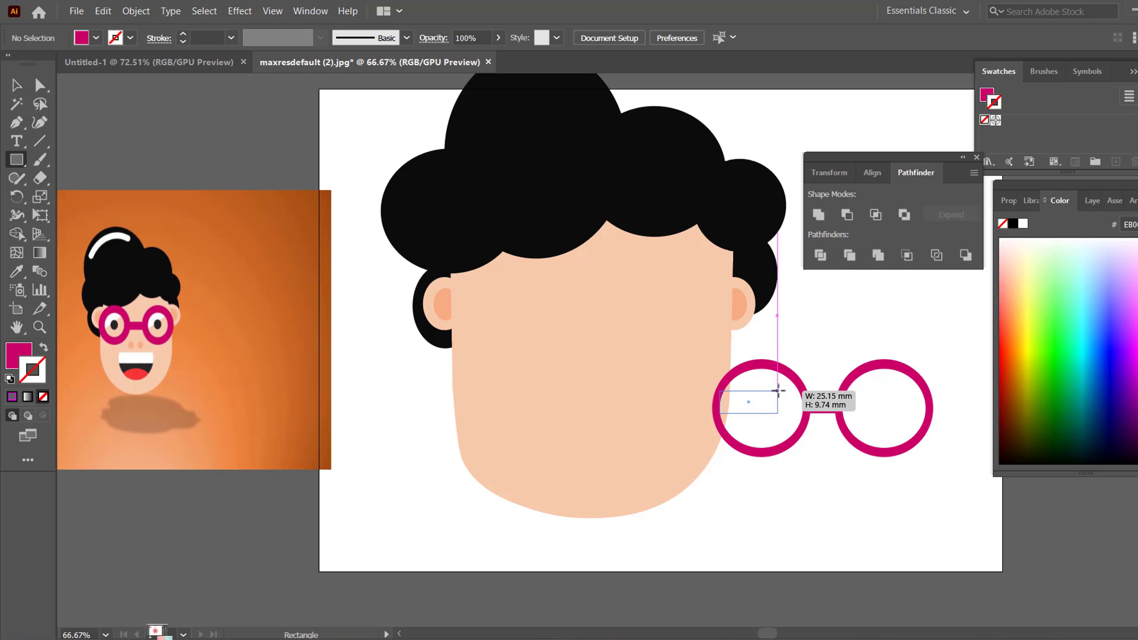
left_click_drag(772, 374, 778, 391)
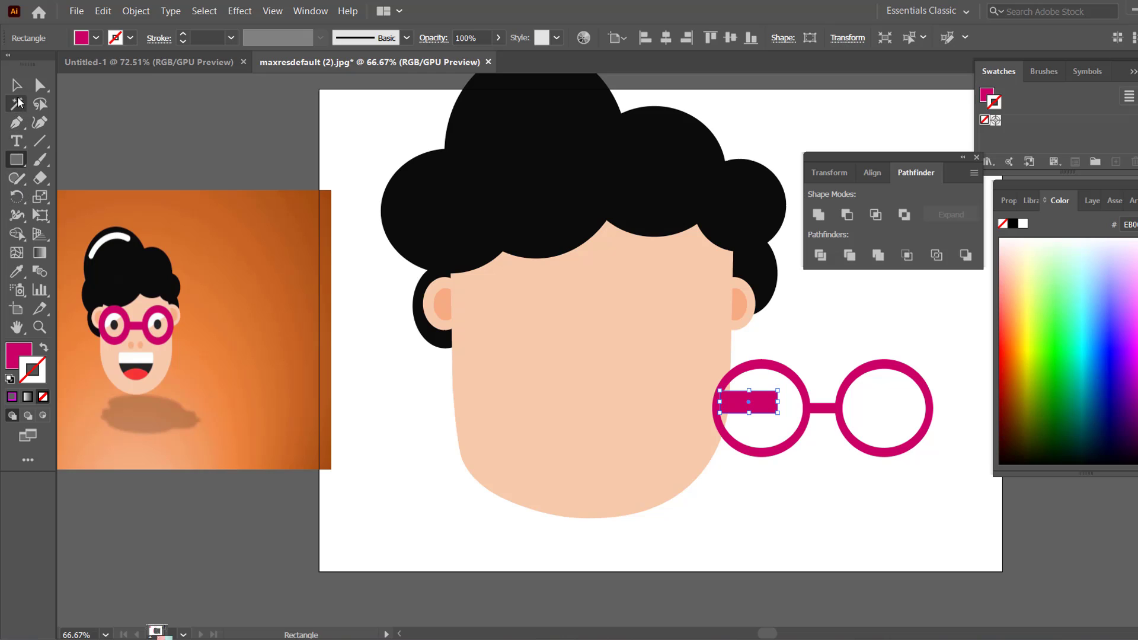
left_click(16, 85)
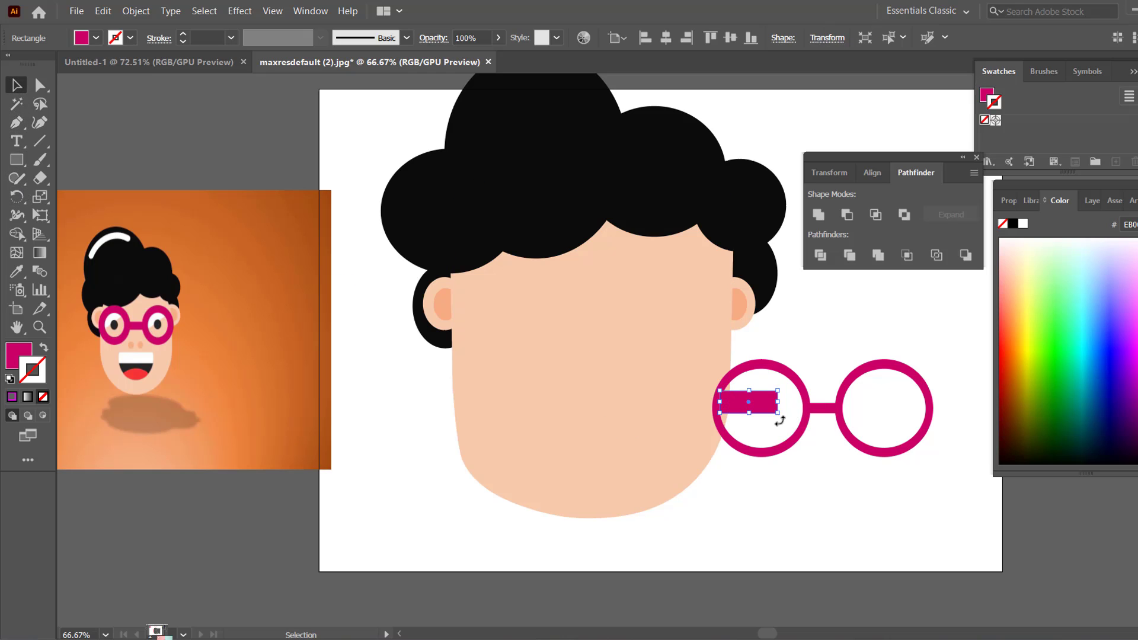
Rotate the rectangle into a diagonal bar, then lengthen and thicken it slightly
mouse_move(779, 420)
left_mouse_down()
mouse_move(781, 388)
mouse_move(741, 397)
left_mouse_up()
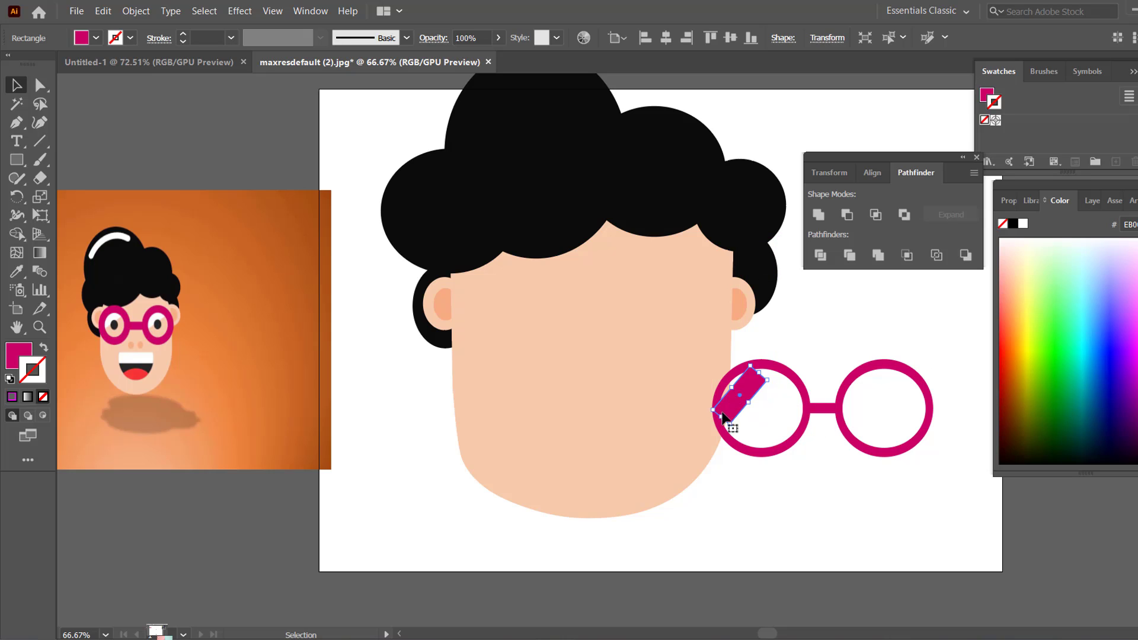
left_click_drag(741, 397, 738, 389)
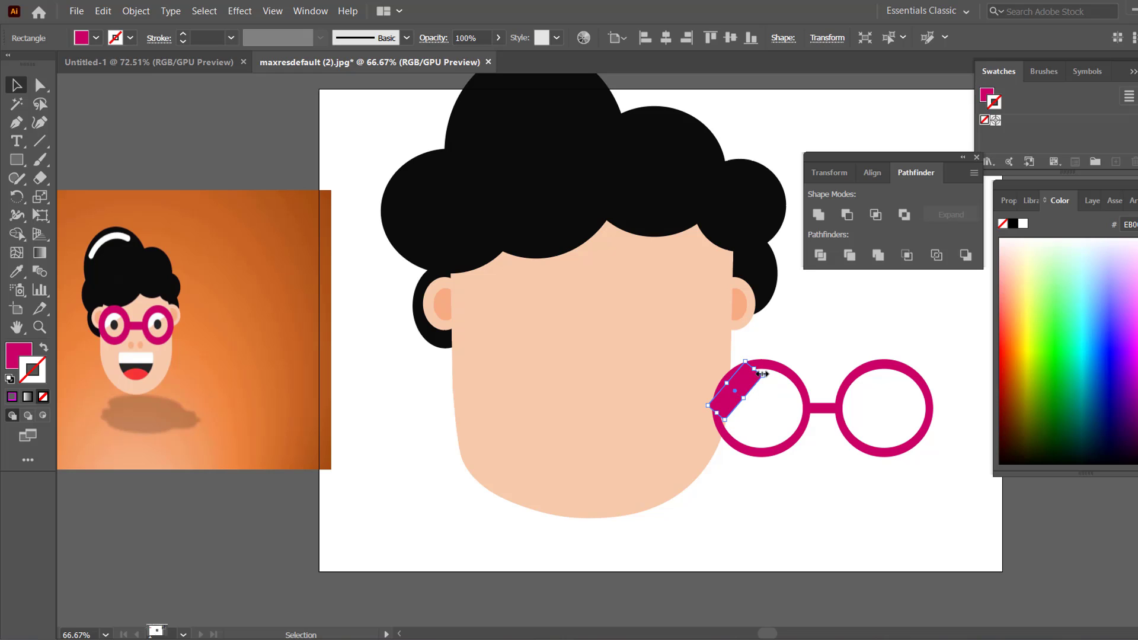
mouse_move(763, 374)
left_mouse_down()
mouse_move(774, 371)
mouse_move(765, 361)
left_mouse_up()
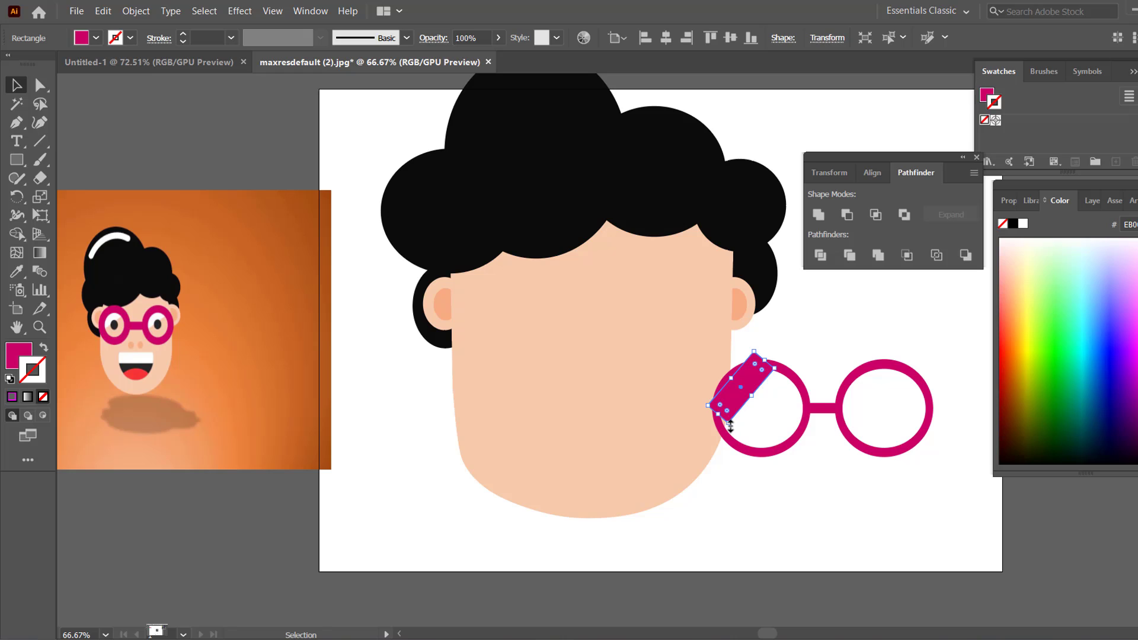
left_click_drag(730, 424, 726, 428)
left_click(40, 122)
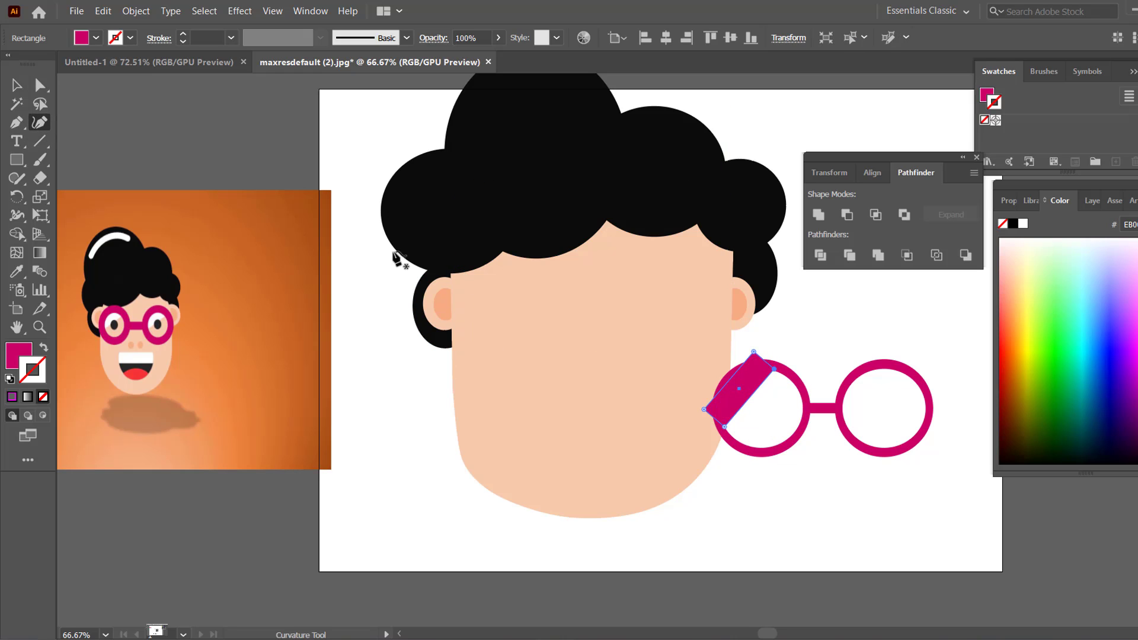
Reshape the bar's anchor points so its edge follows the lens curve
left_click(754, 358)
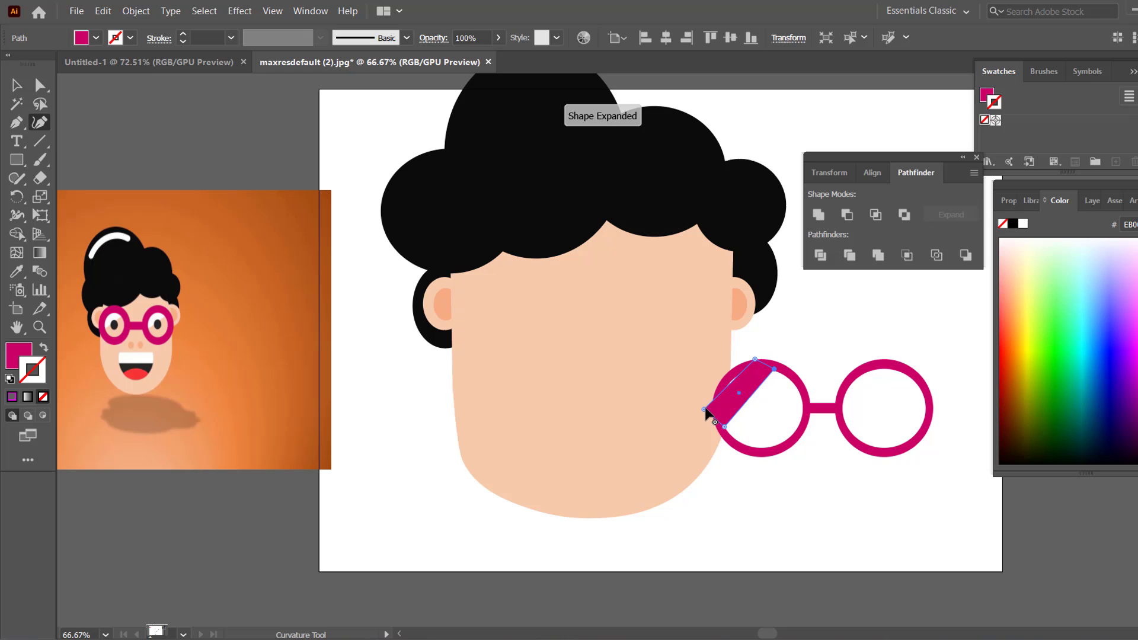
left_click_drag(705, 410, 711, 409)
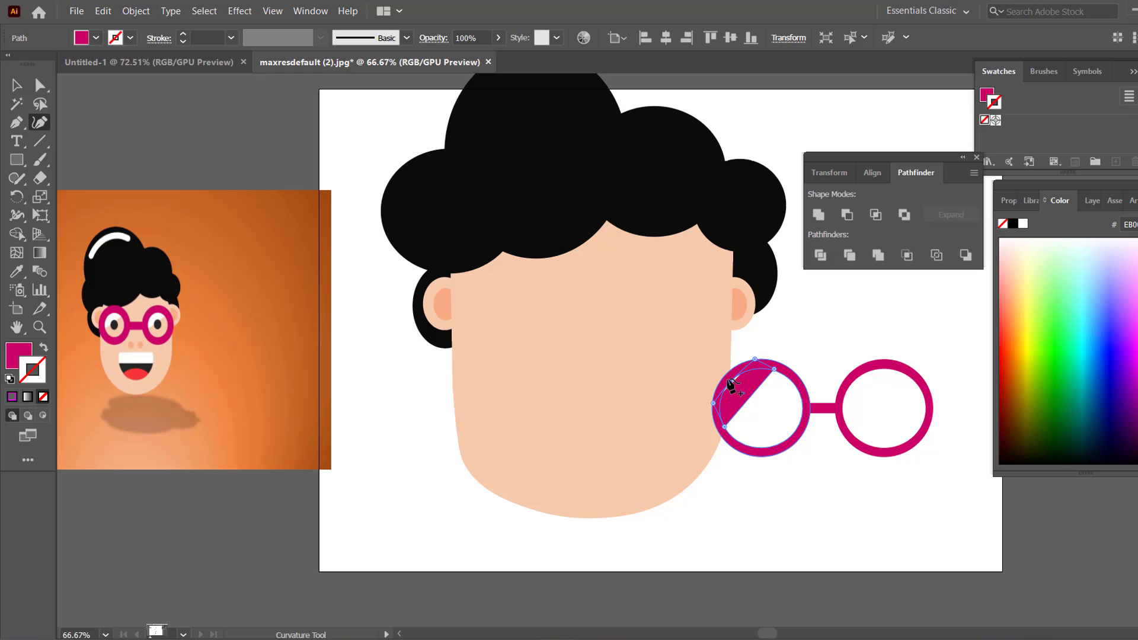
left_click(731, 383)
Fill the lens shape with very light lavender and set its stroke to None
left_click(12, 397)
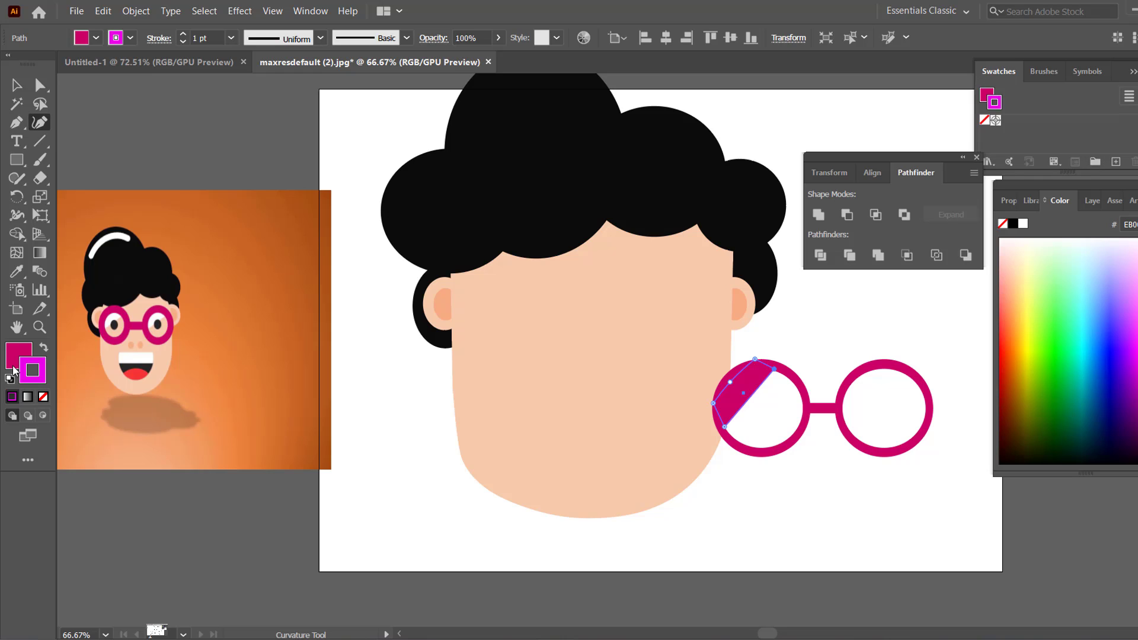
left_click(14, 364)
left_click(1096, 239)
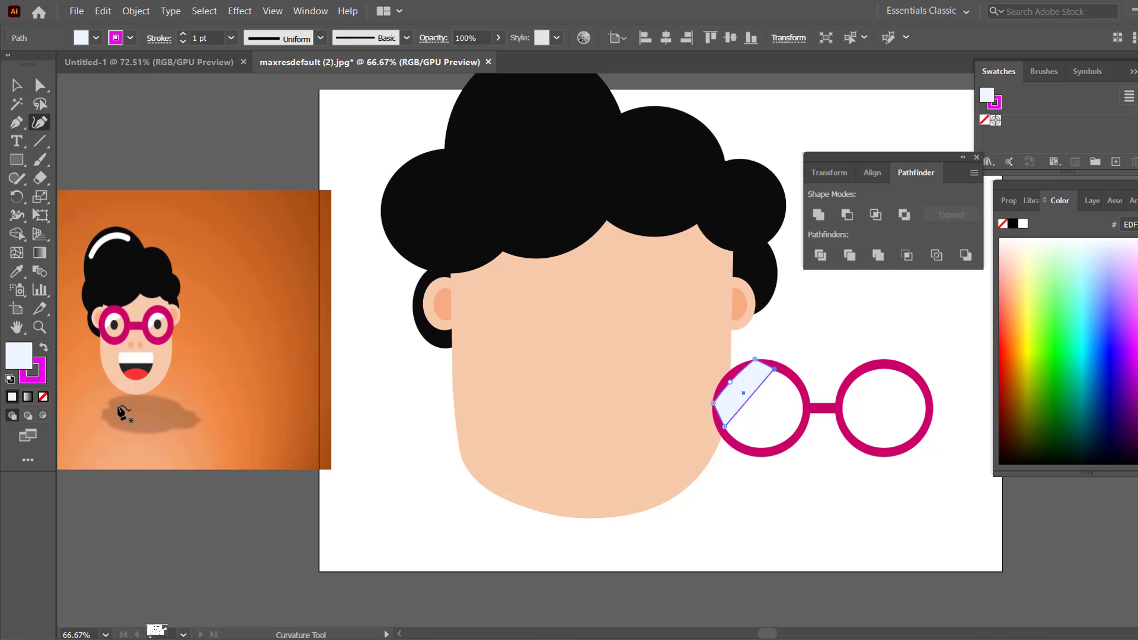
left_click(37, 378)
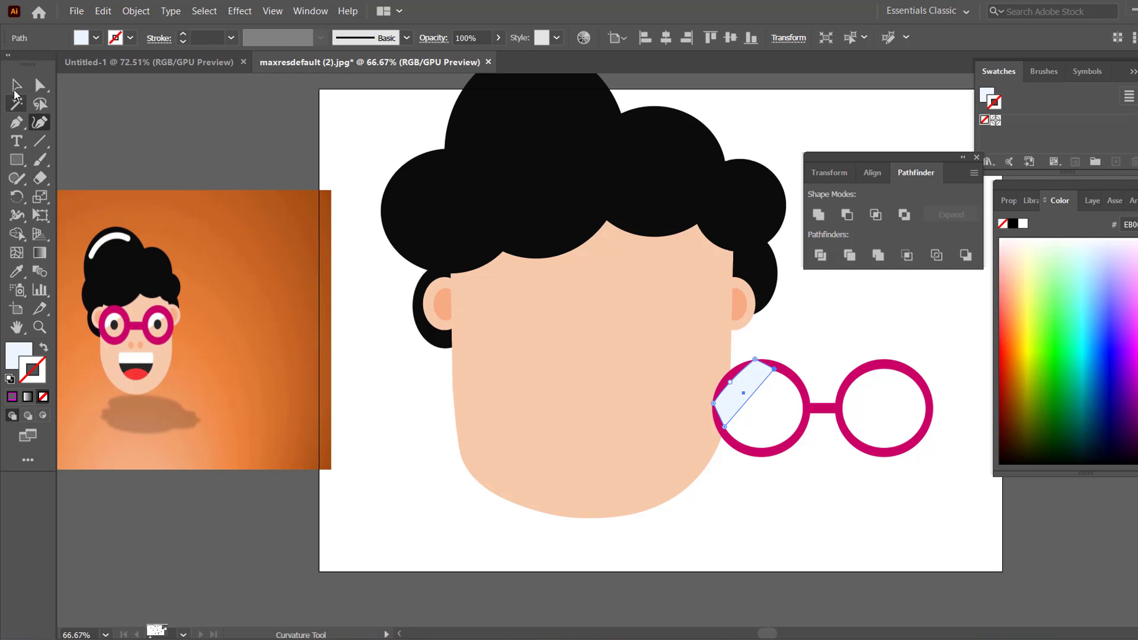
left_click(17, 85)
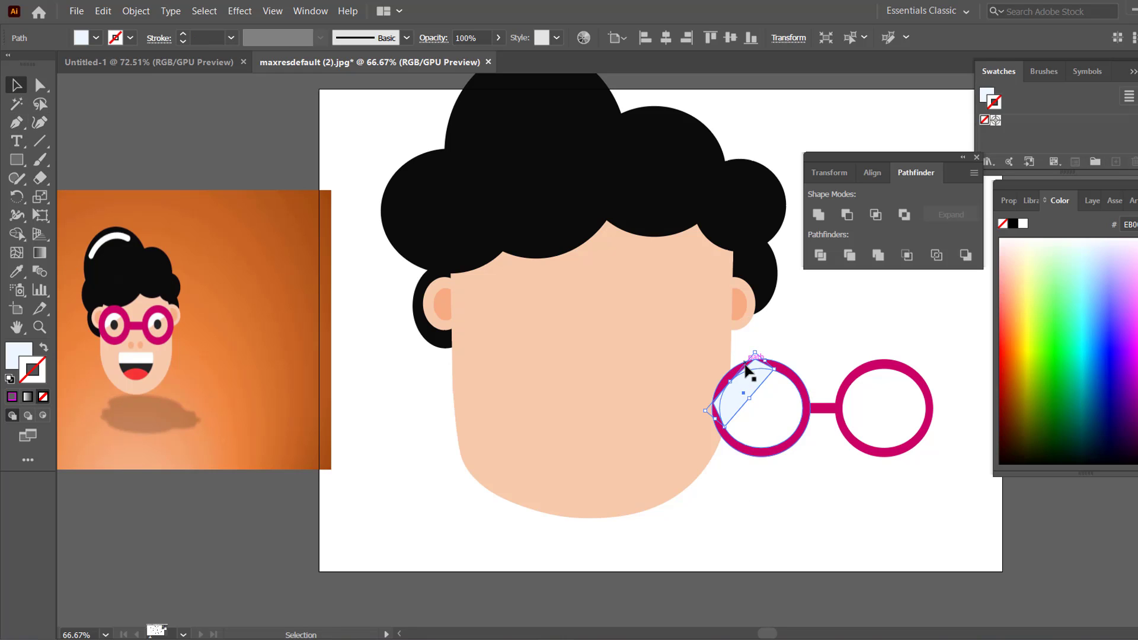
Send the lens highlight shape behind the glasses
right_click(745, 398)
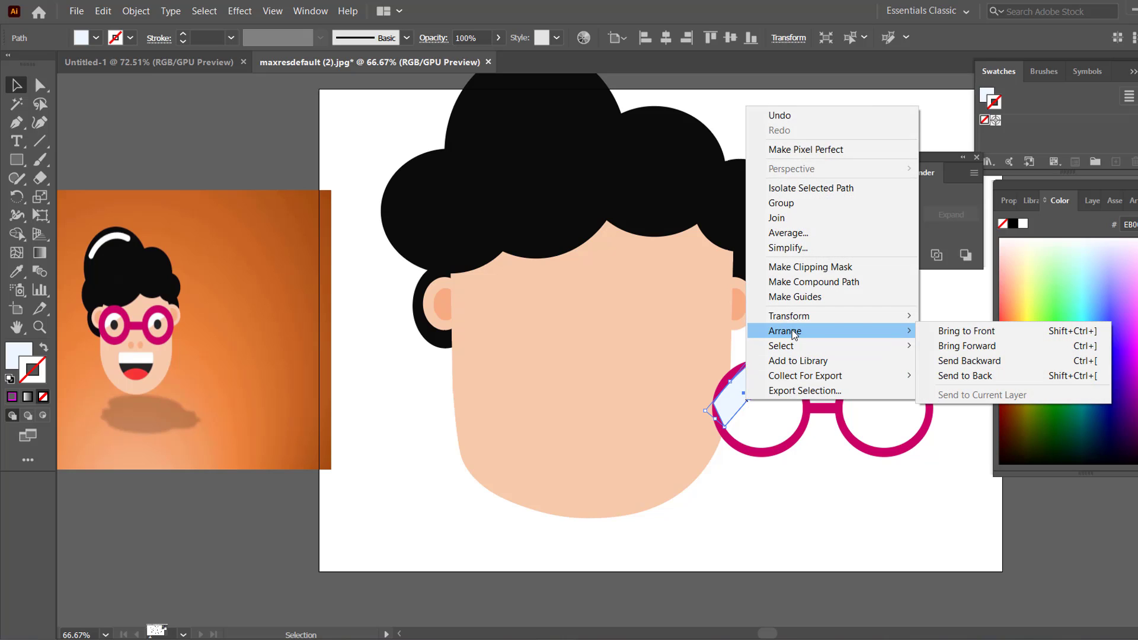
left_click(976, 376)
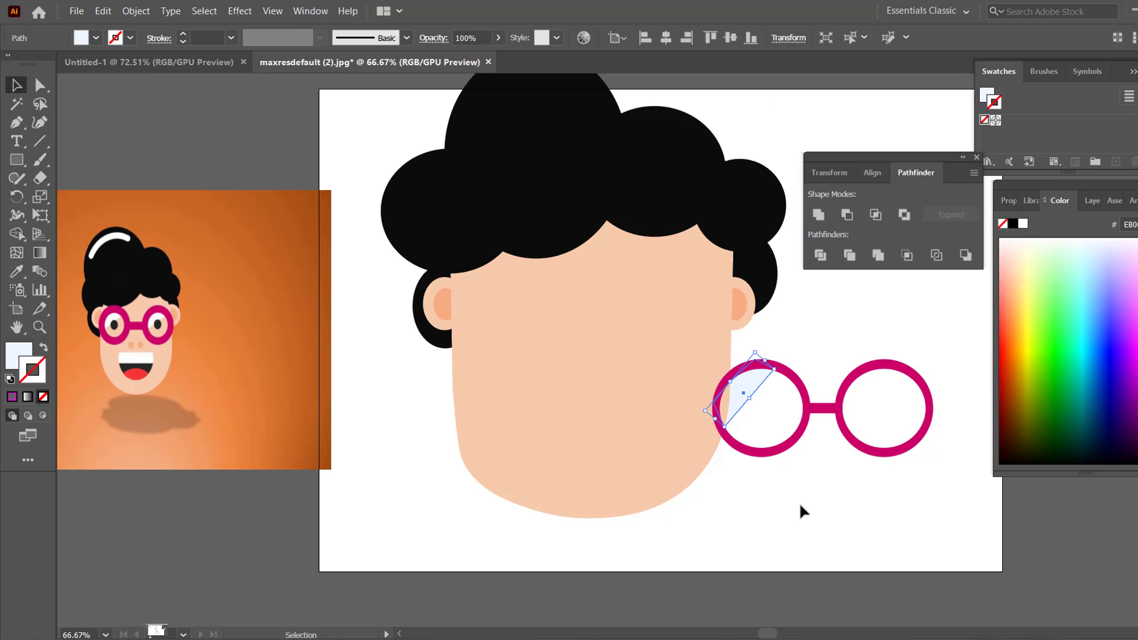
left_click(800, 506)
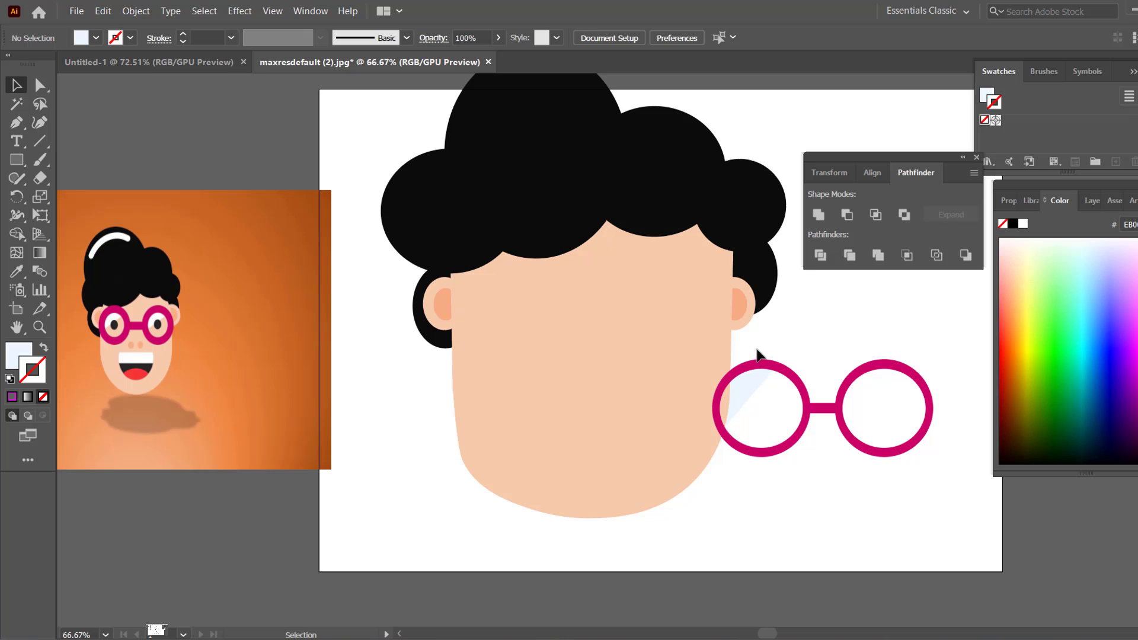
Move the glasses and highlight together slightly to the right
left_click_drag(759, 353, 881, 460)
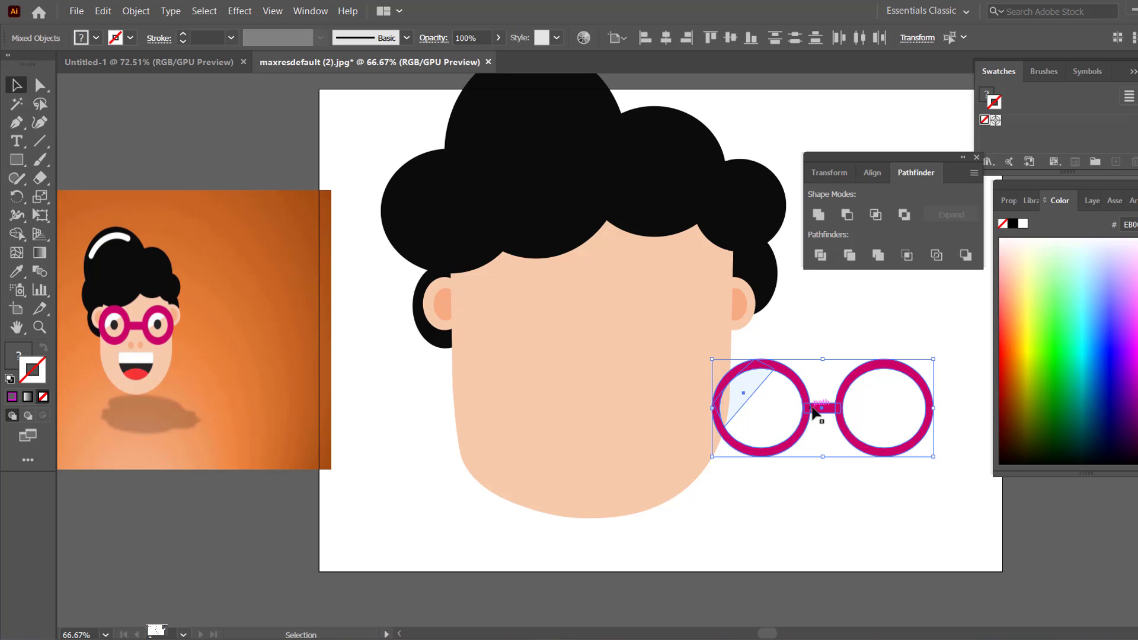
left_click_drag(813, 413, 834, 413)
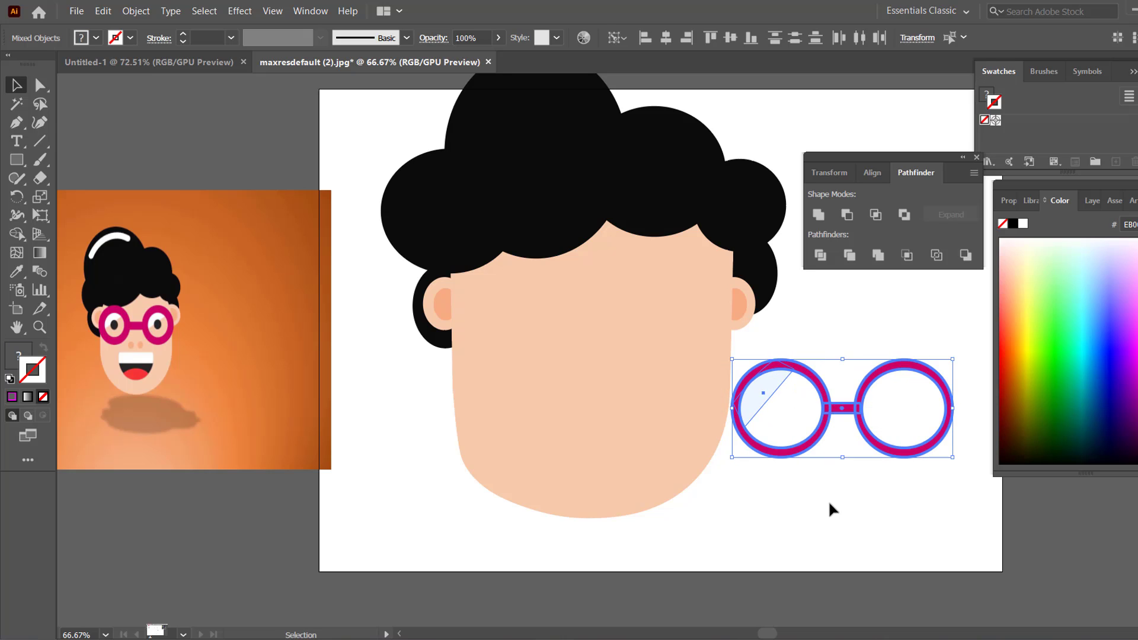
left_click(827, 501)
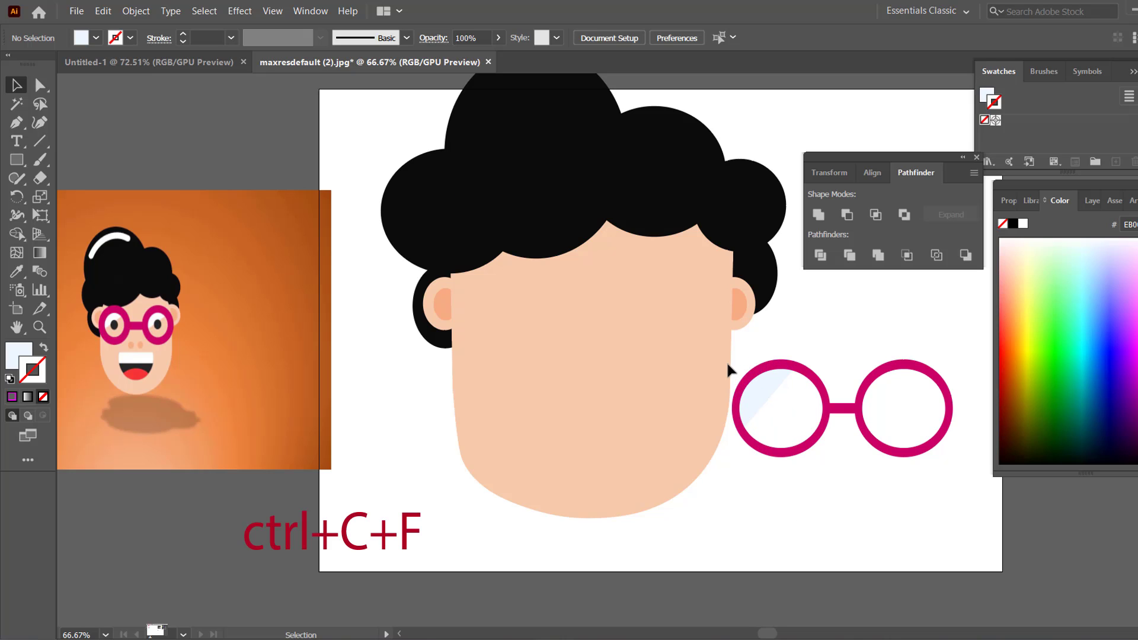
Duplicate the left lens highlight and move the copy off to one side
left_click(765, 389)
key("a")
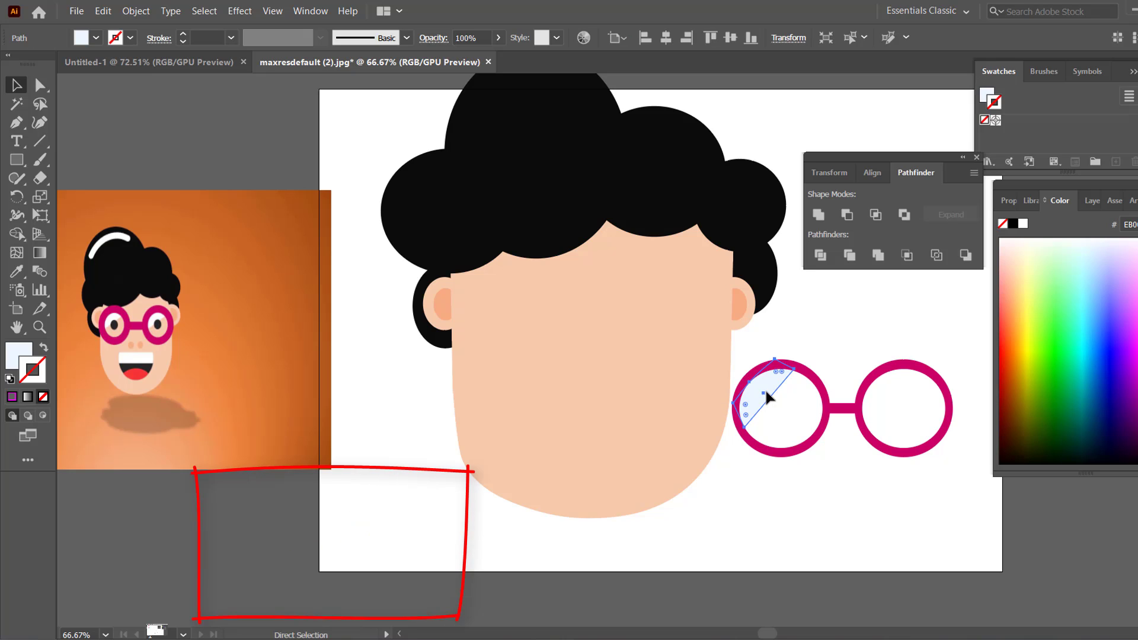
left_click_drag(765, 389, 849, 485)
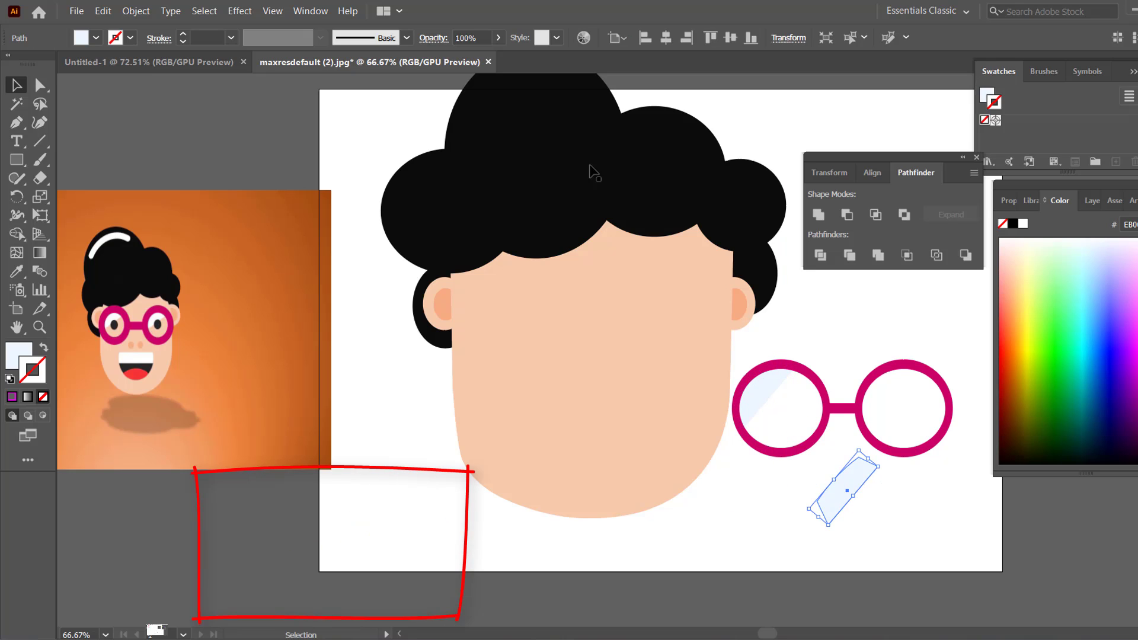
left_click(197, 10)
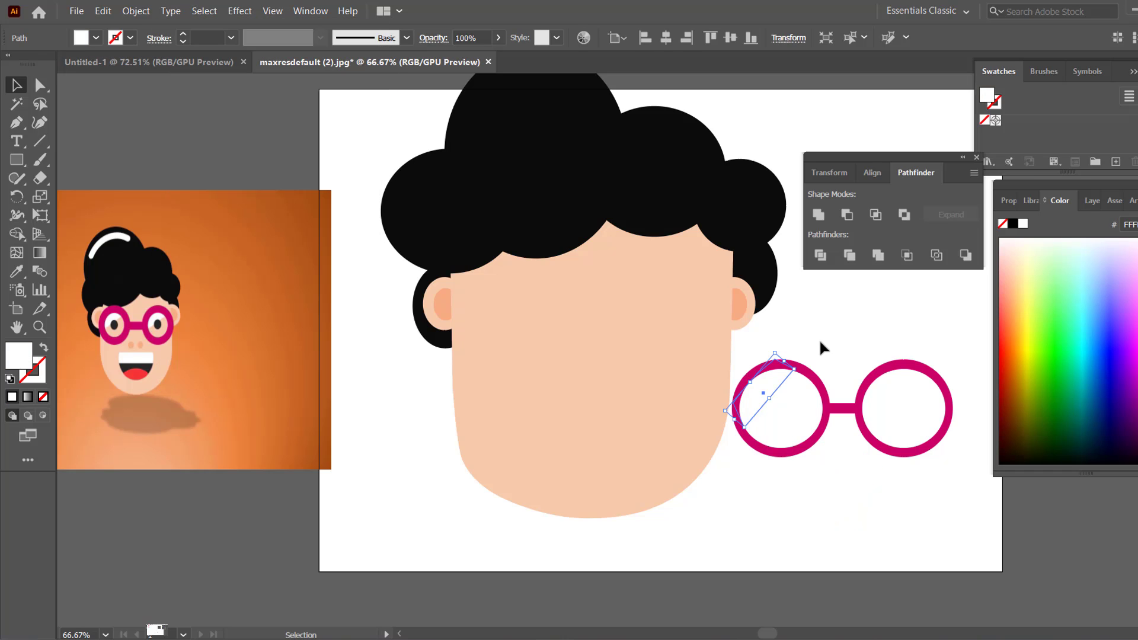
Group the glasses with both highlights and drag them over the face's eyes
left_click_drag(977, 454, 904, 454)
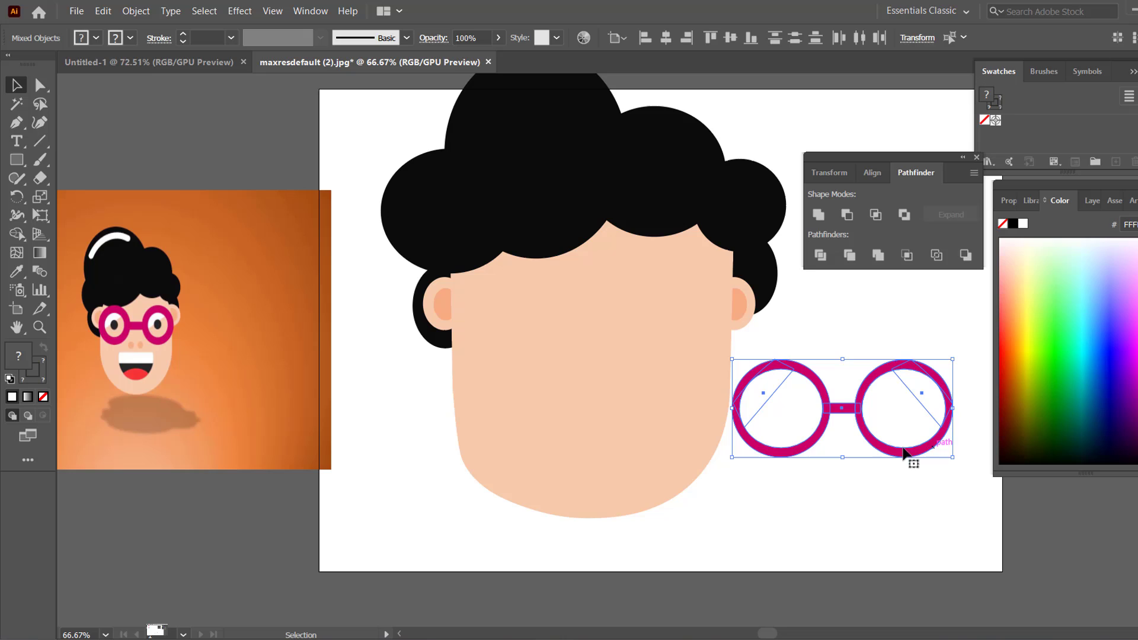
right_click(835, 390)
left_click(872, 492)
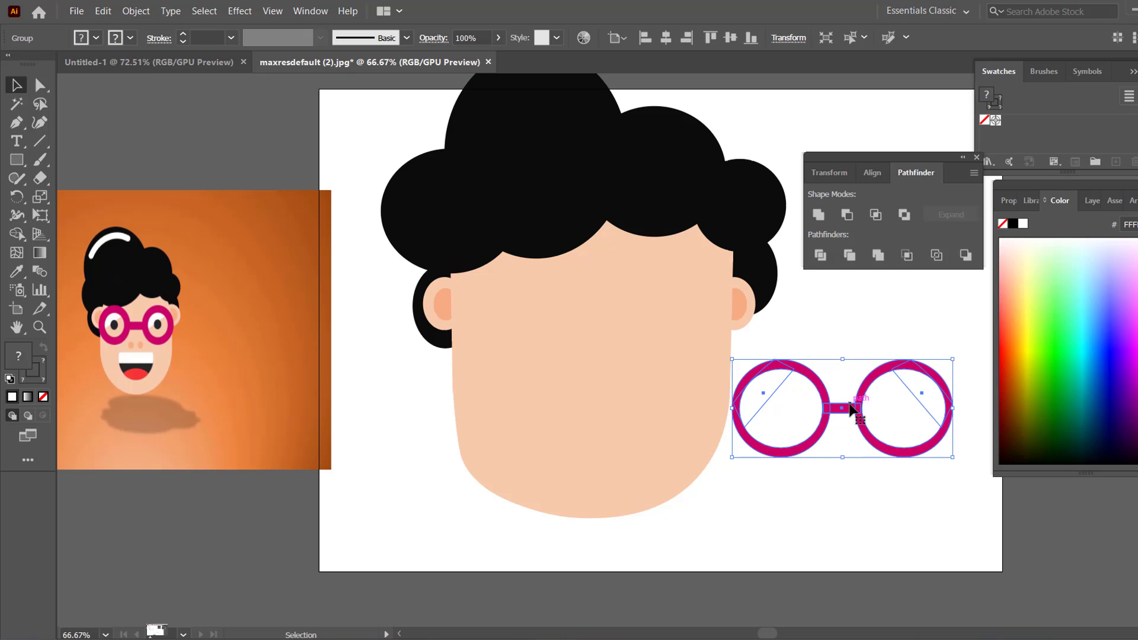
left_click_drag(847, 411, 588, 315)
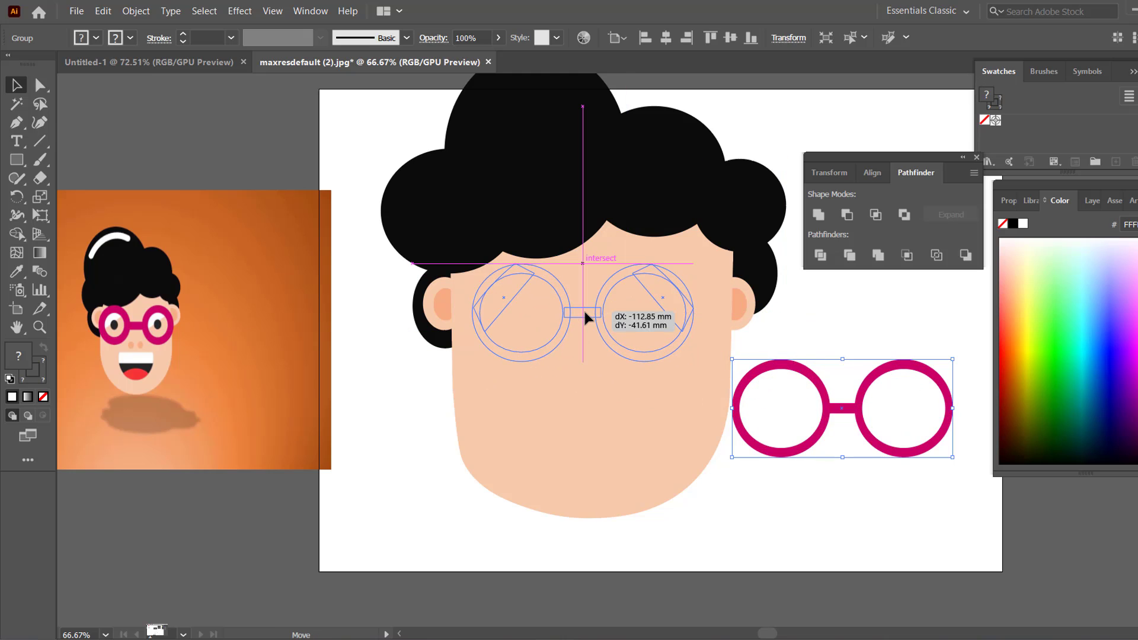
Ungroup the glasses
left_click(874, 426)
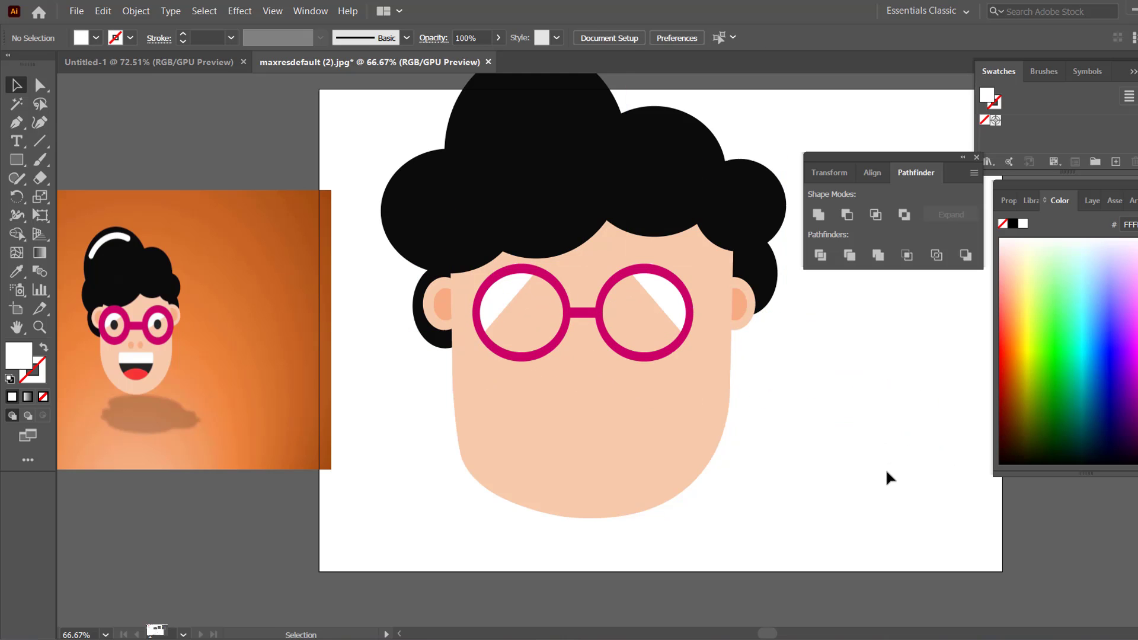
left_click(493, 307)
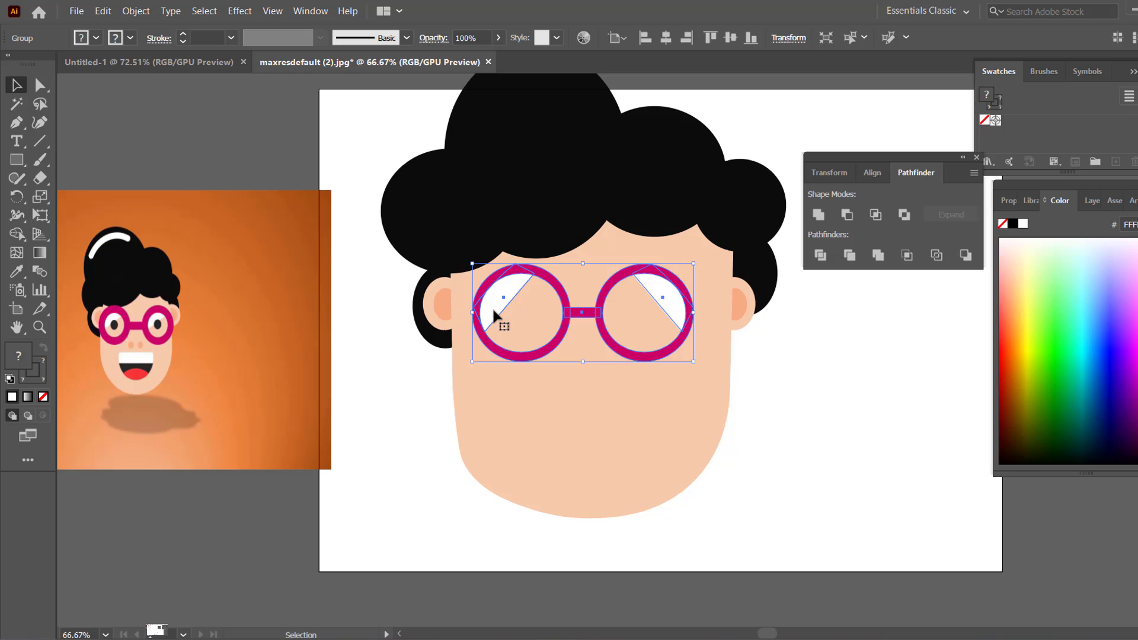
right_click(492, 307)
left_click(534, 423)
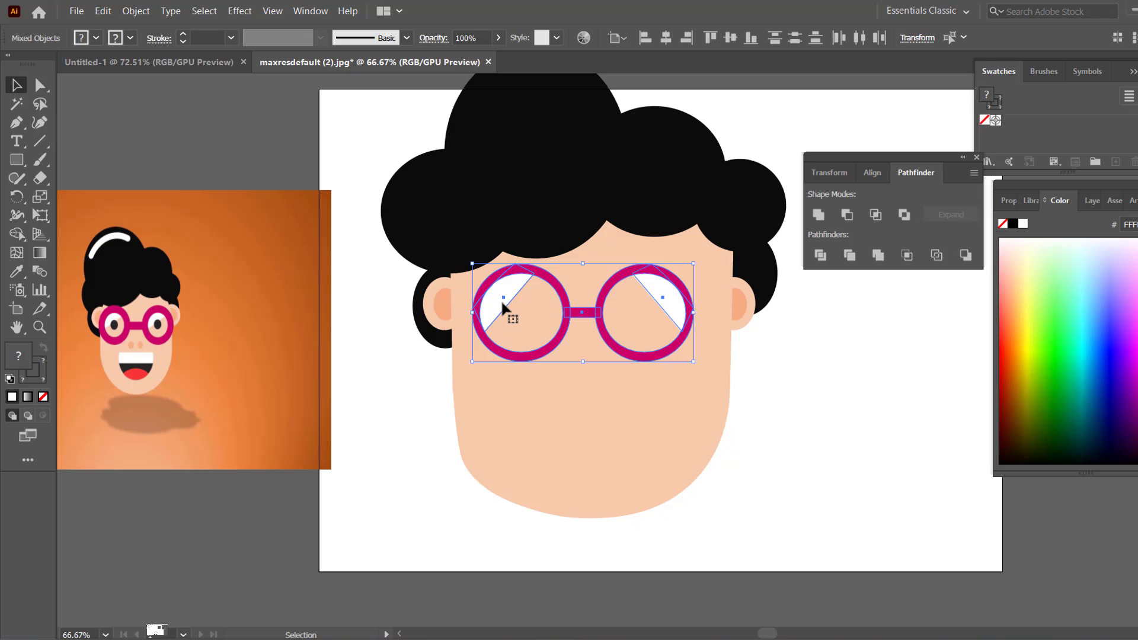
Rotate the left lens highlight into a diagonal glare strip and nudge it slightly right
left_click(879, 424)
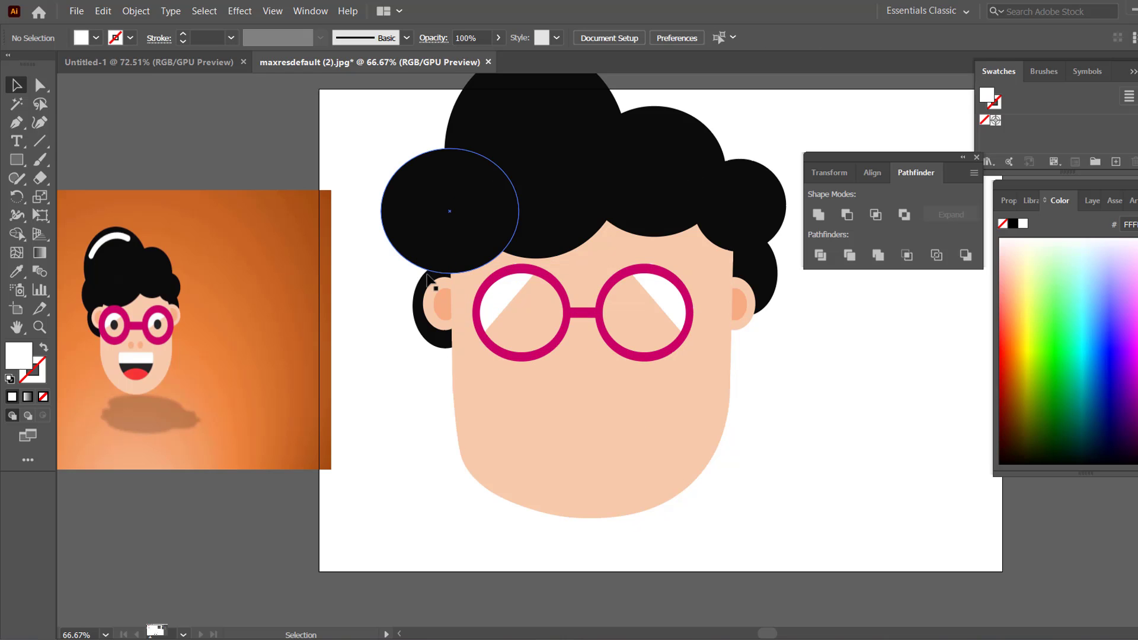
left_click(490, 303)
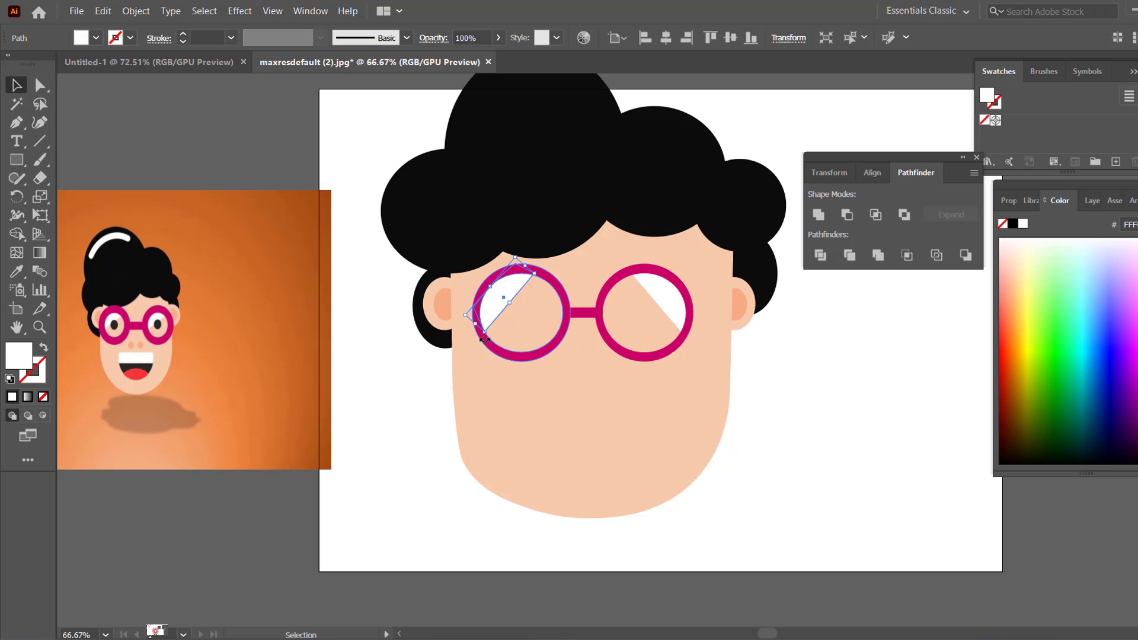
left_click_drag(484, 339, 482, 322)
left_click(840, 425)
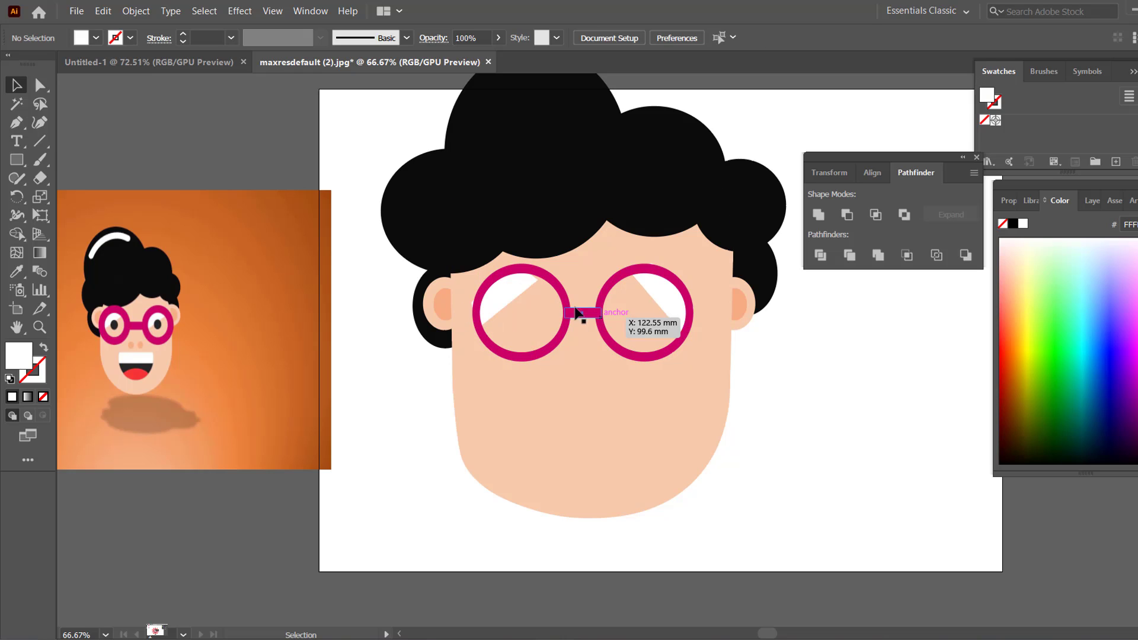
left_click_drag(504, 296, 510, 292)
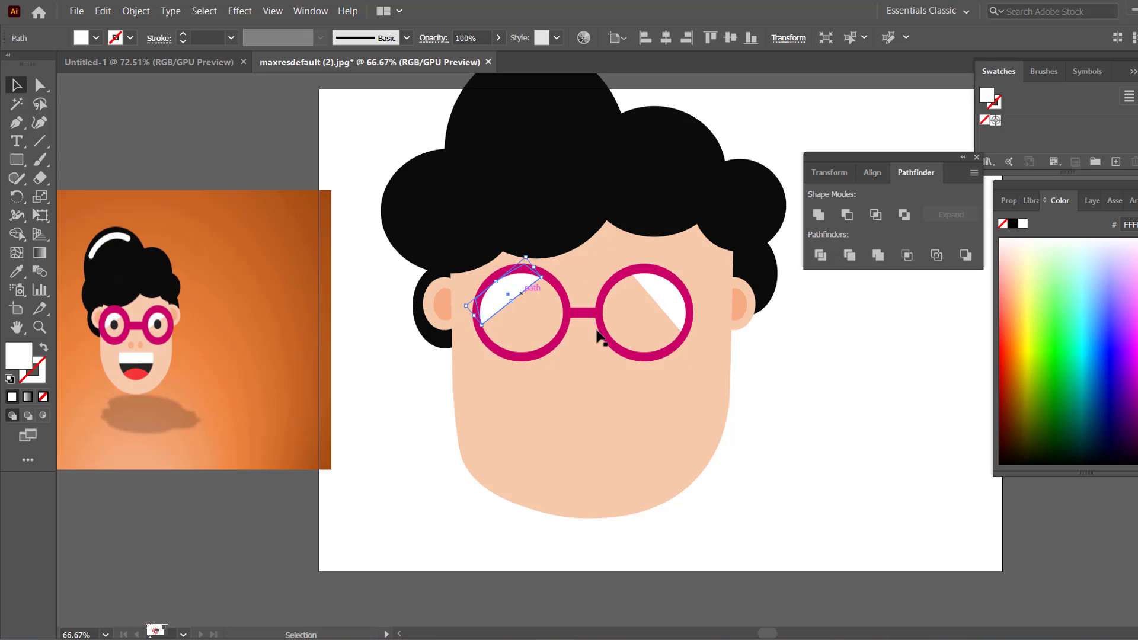
left_click(868, 494)
Rotate the right lens highlight into a matching diagonal glare strip
left_click(679, 317)
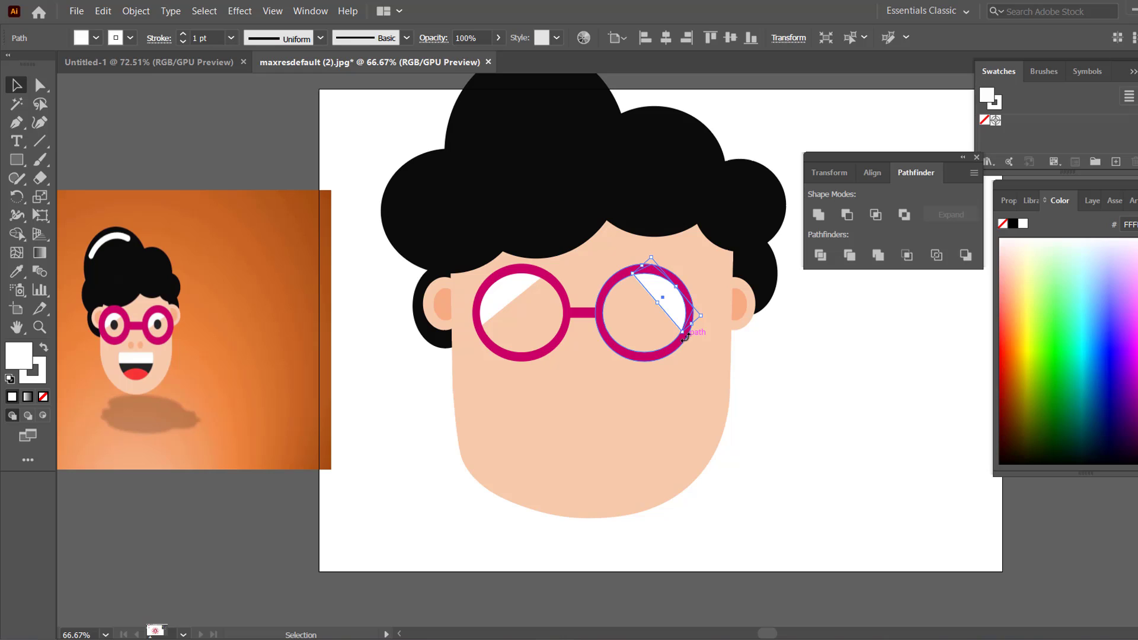
left_click_drag(684, 337, 679, 320)
left_click(824, 390)
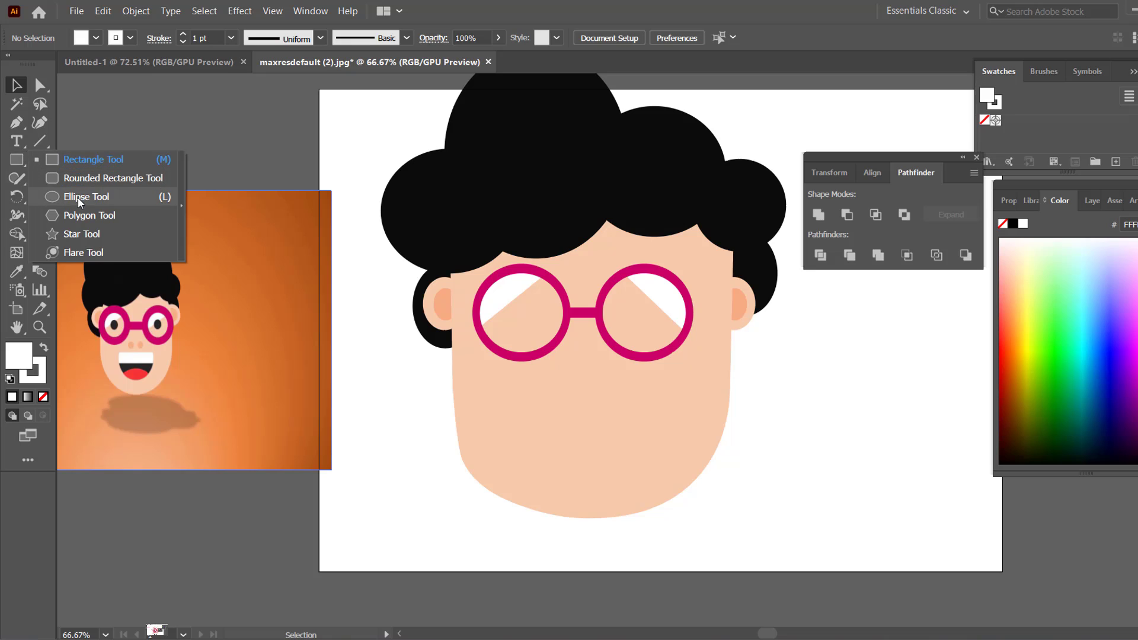
Draw a small circle and fill it with the hair's black
left_click(77, 197)
left_click_drag(407, 460, 426, 477)
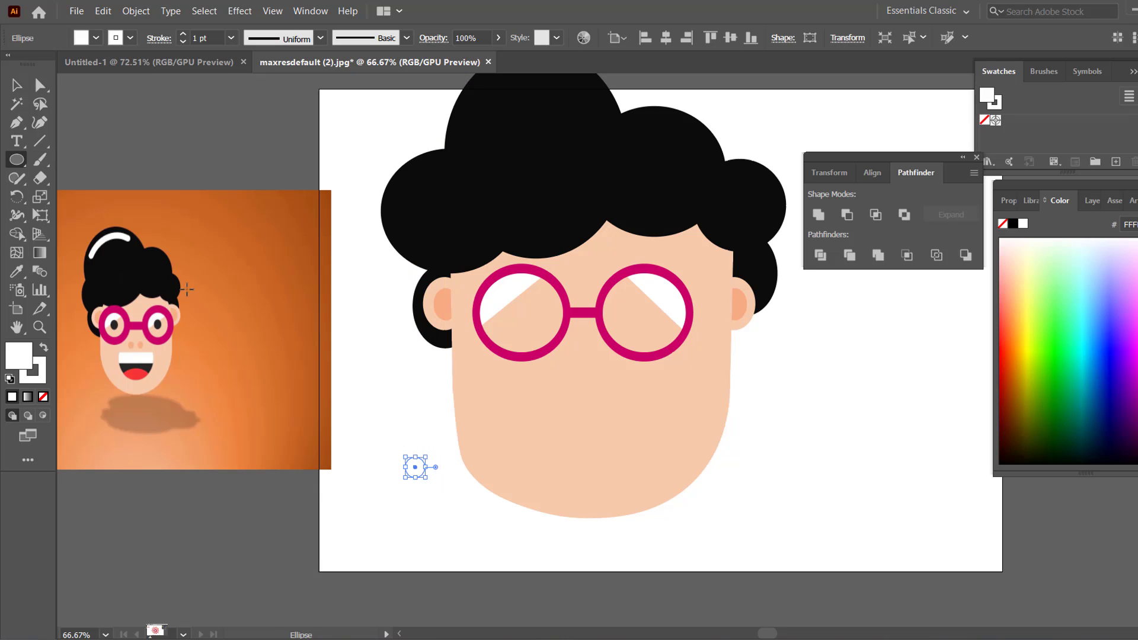
left_click(16, 273)
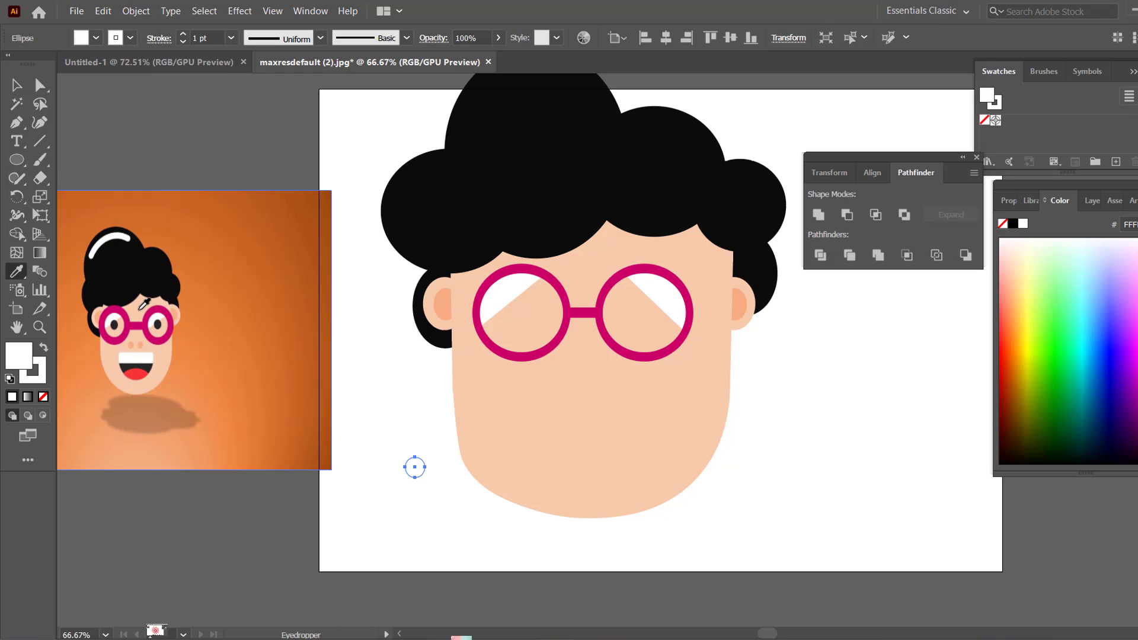
left_click(122, 298)
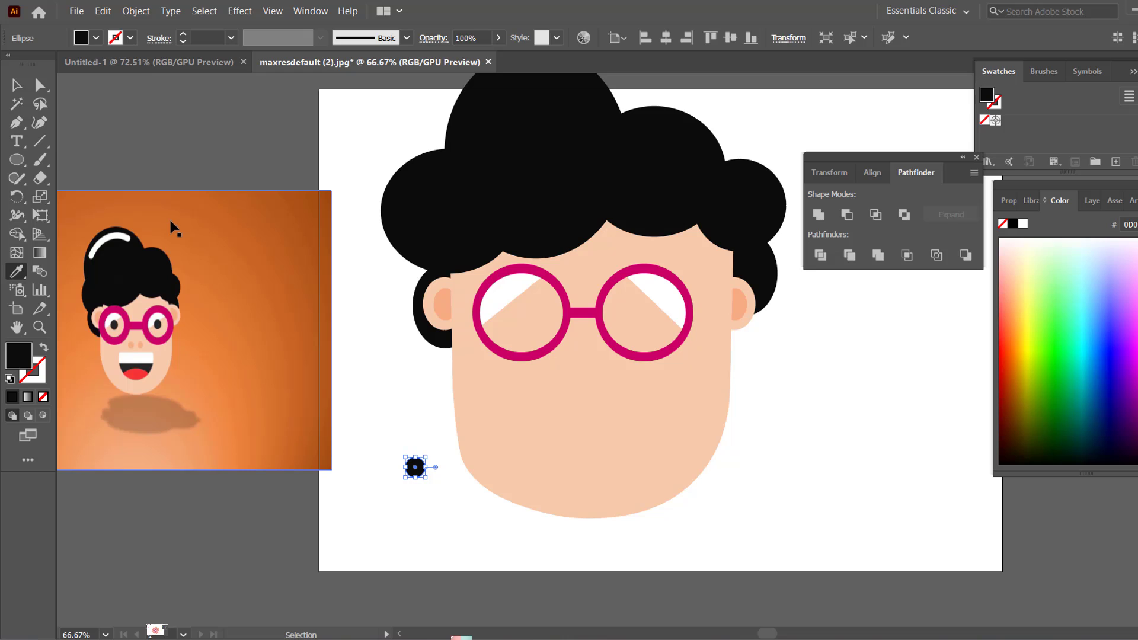
Put a copy of the black dot in the left lens and park the other right of the face
key("v")
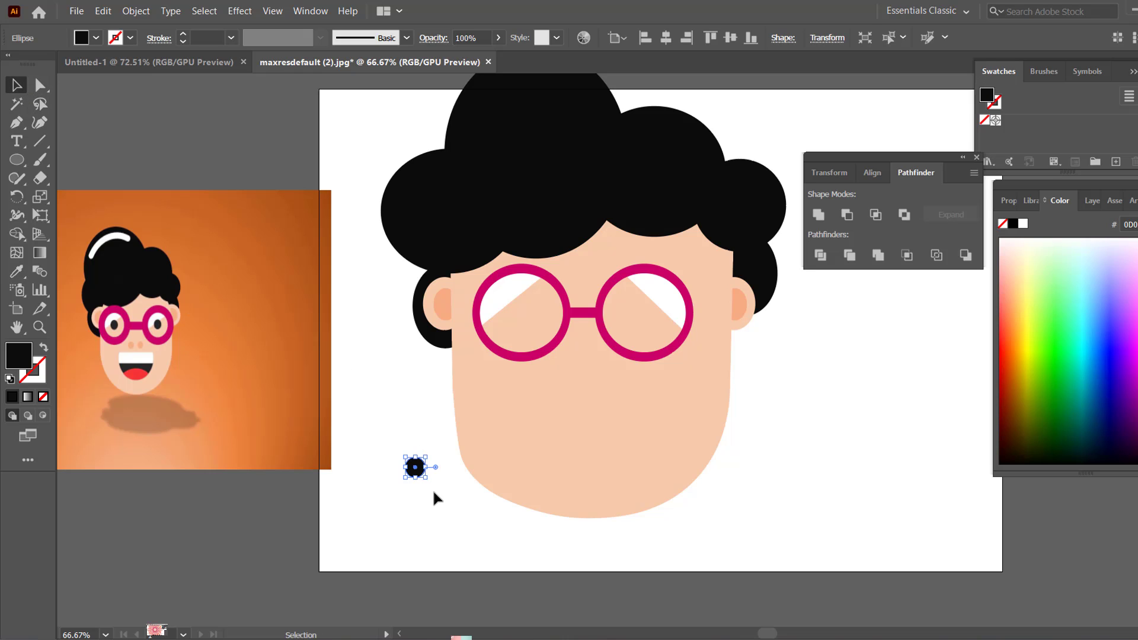
left_click_drag(415, 469, 511, 308)
left_click_drag(415, 469, 649, 307)
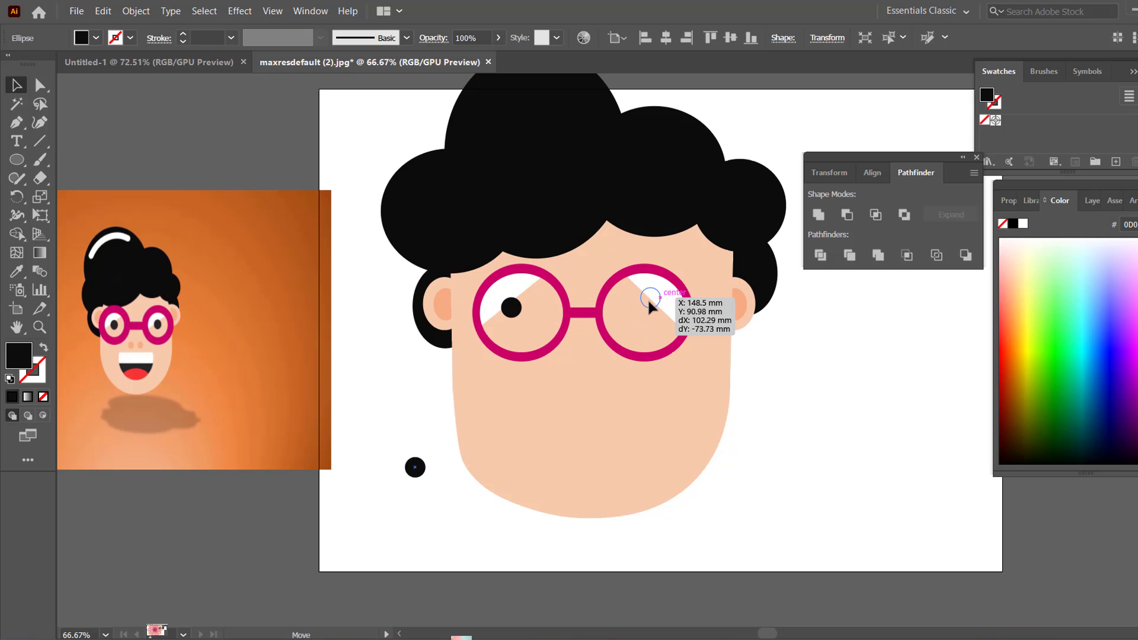
left_click_drag(649, 307, 911, 399)
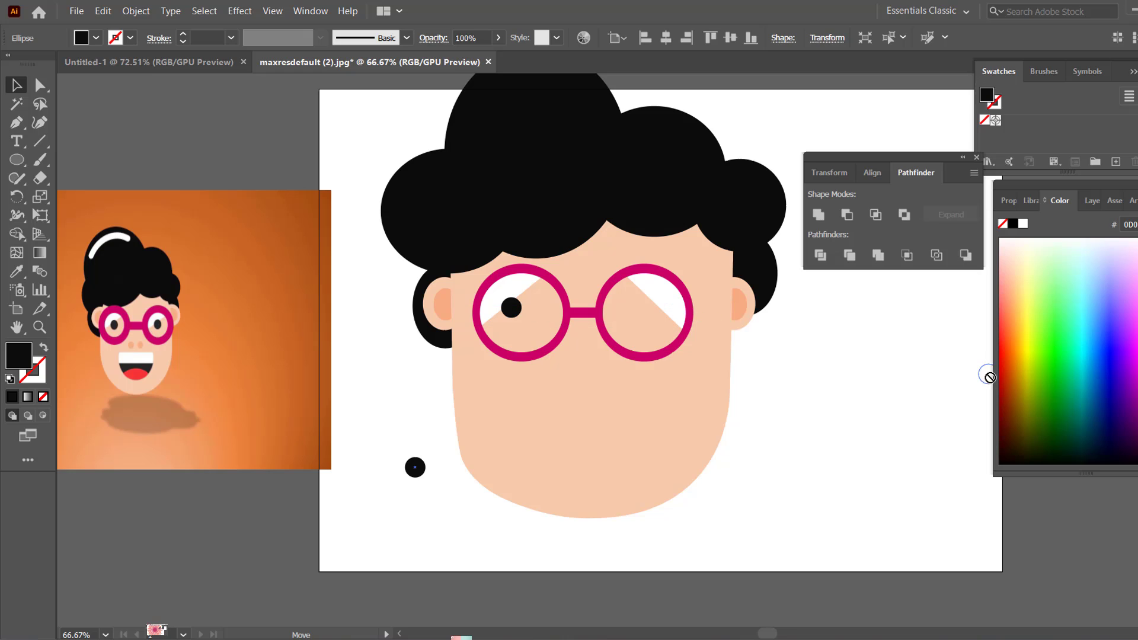
left_click(653, 298)
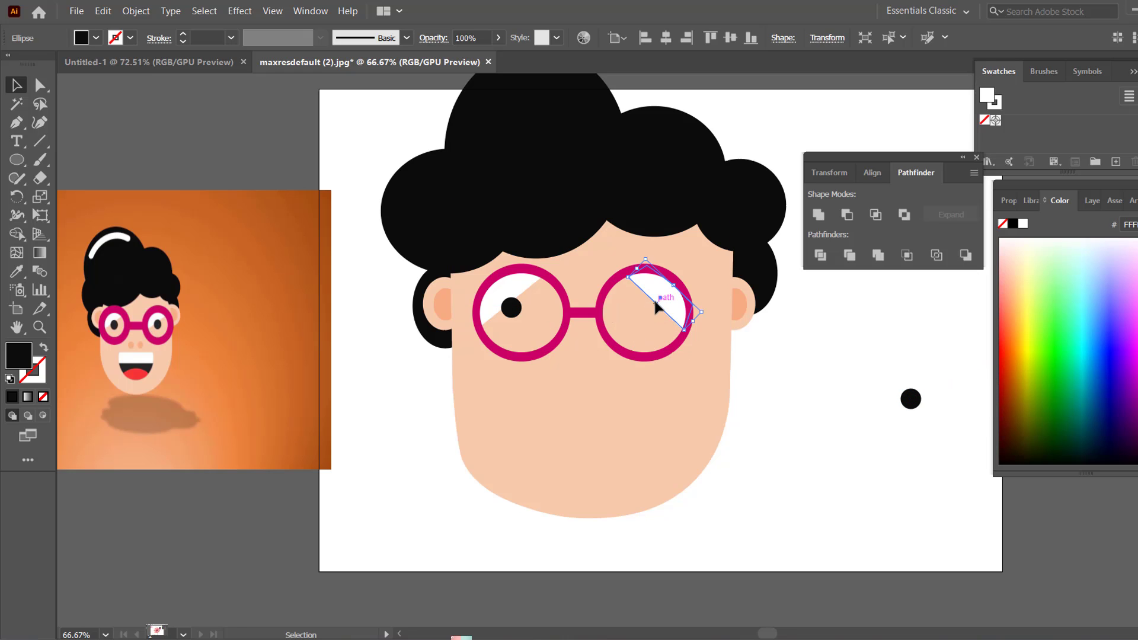
Reflect the right lens highlight vertically and shift it left within the lens
left_click(145, 15)
mouse_move(160, 27)
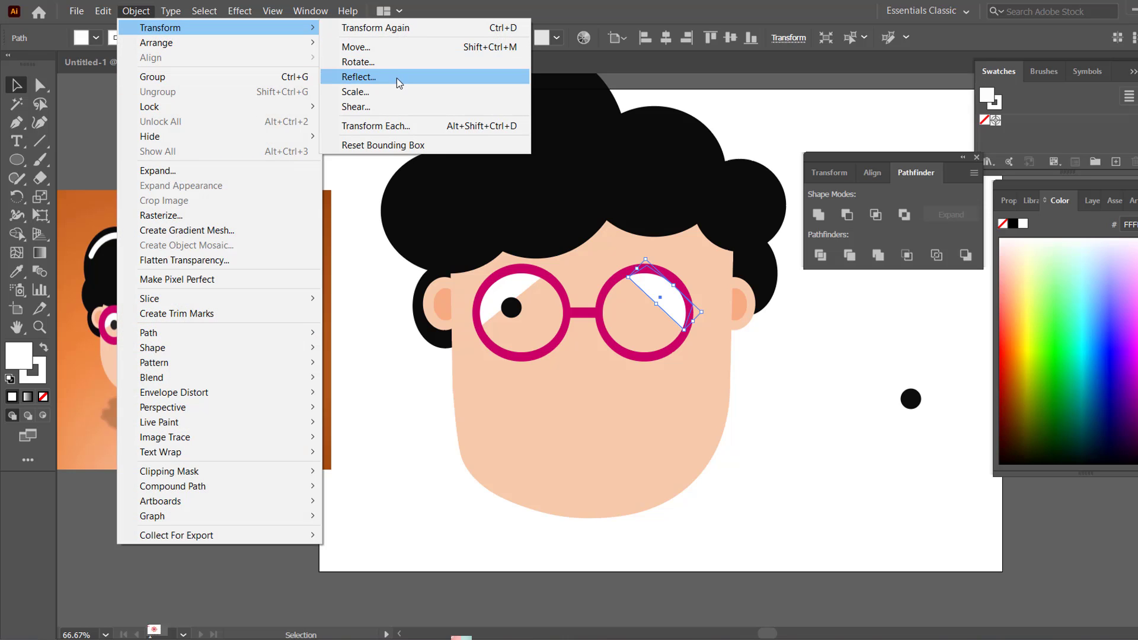
left_click(397, 77)
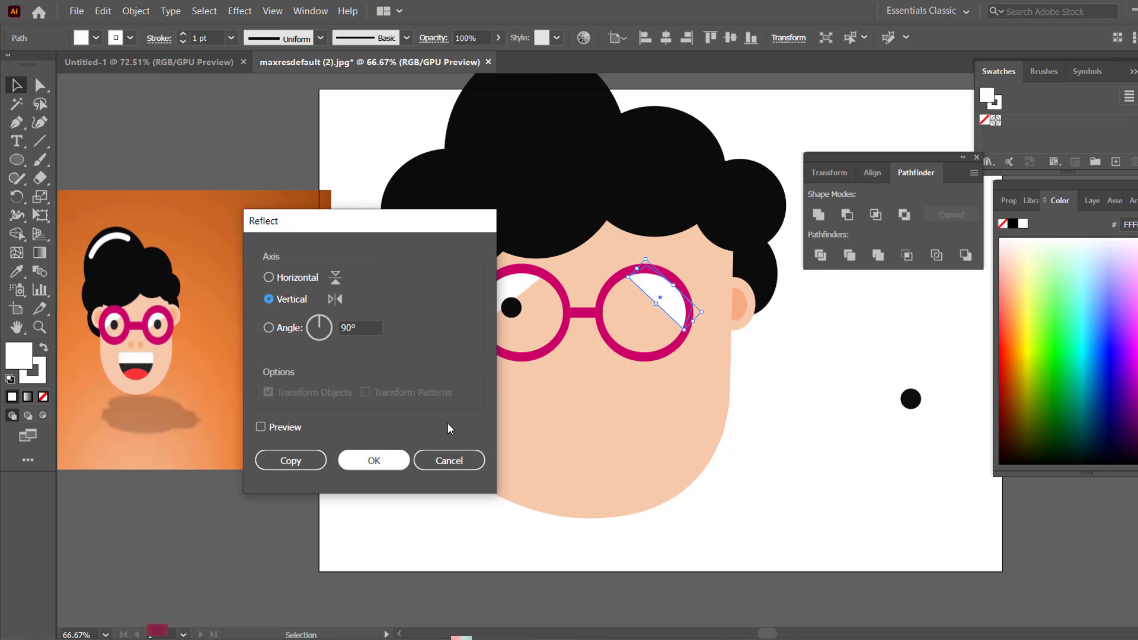
left_click(374, 461)
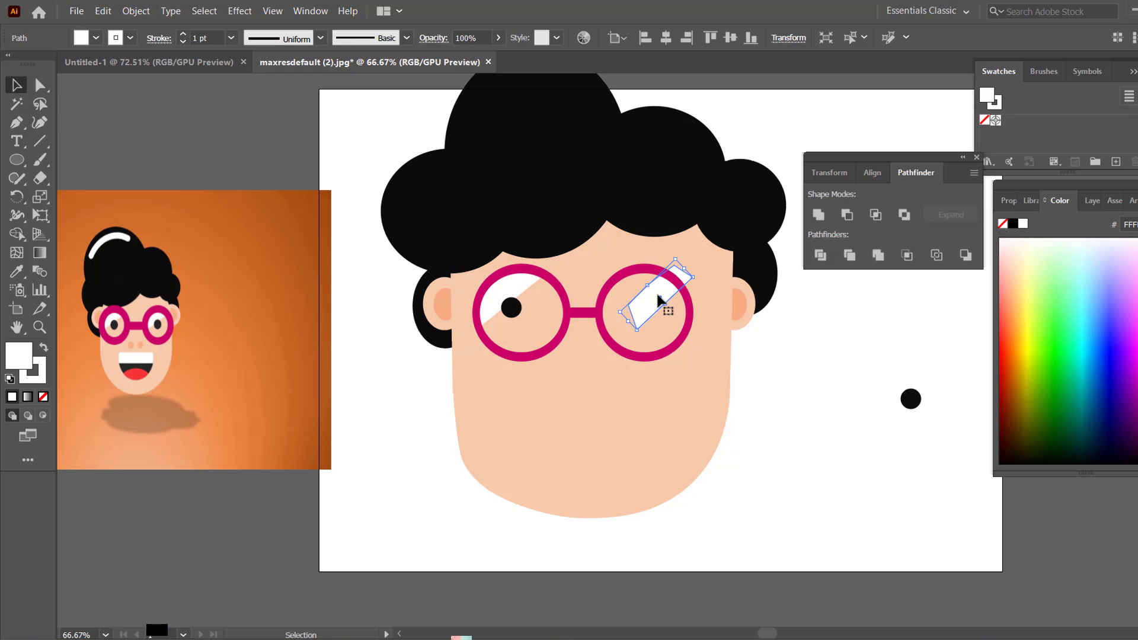
mouse_move(655, 292)
left_mouse_down()
mouse_move(622, 300)
mouse_move(619, 291)
left_mouse_up()
Move the spare black dot into the right lens as a pupil and settle the right highlight
left_click(842, 447)
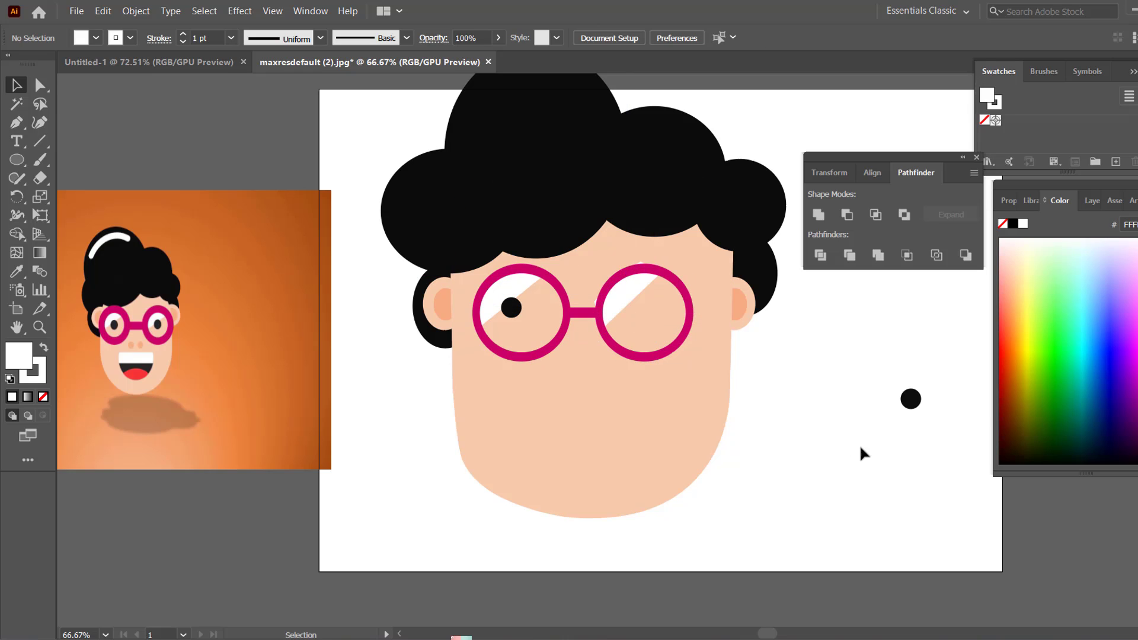
left_click_drag(913, 402, 626, 308)
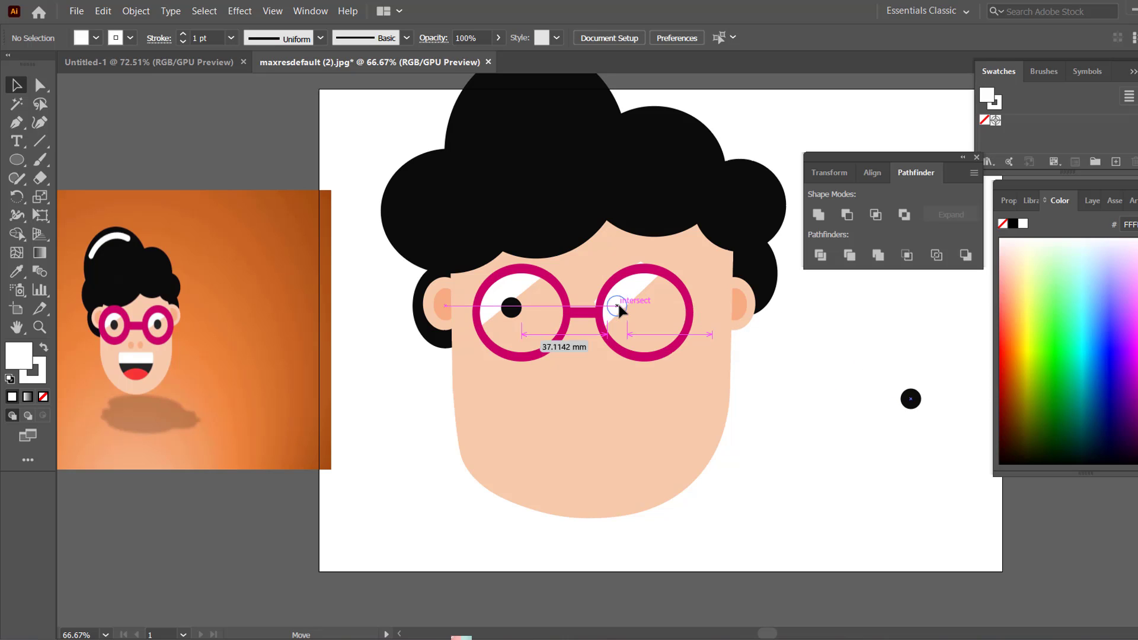
left_click_drag(625, 307, 637, 307)
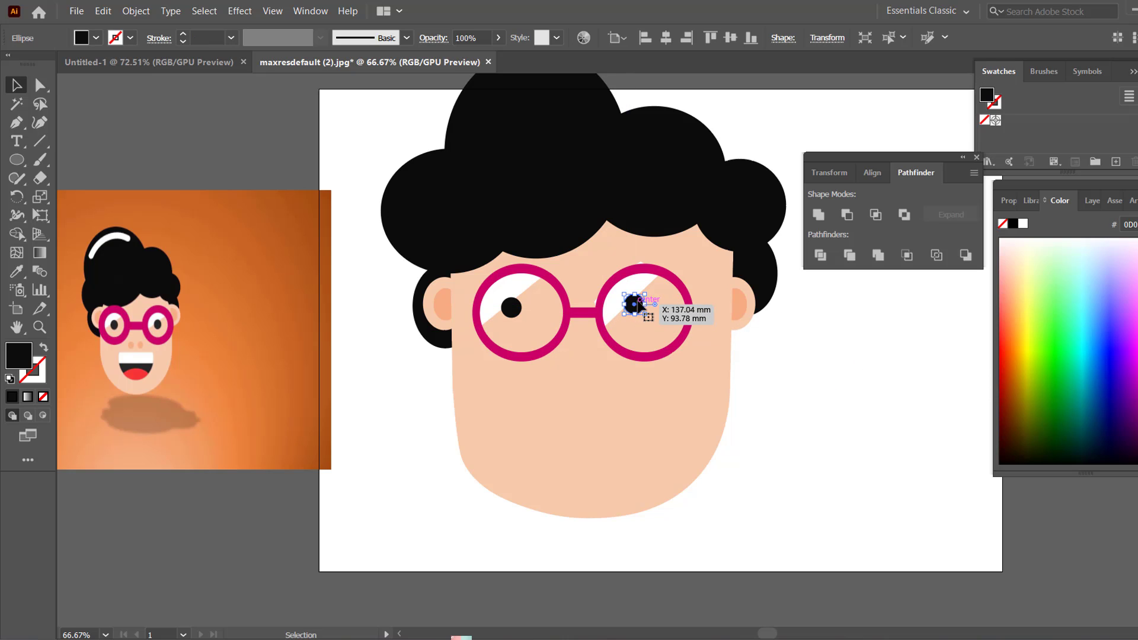
left_click(846, 408)
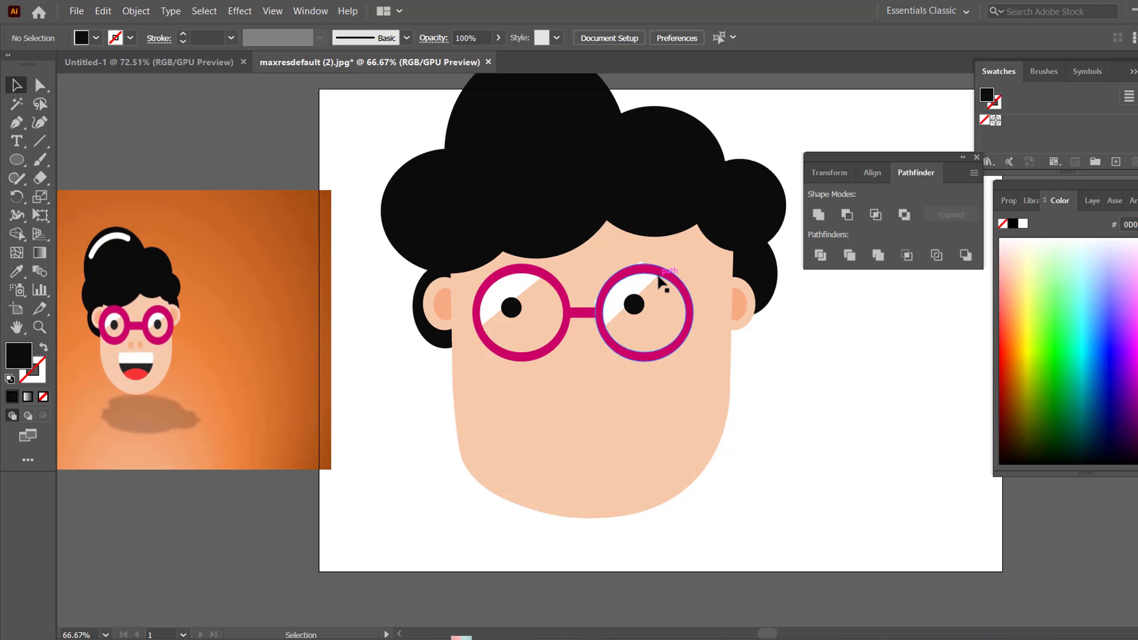
left_click_drag(649, 279, 652, 281)
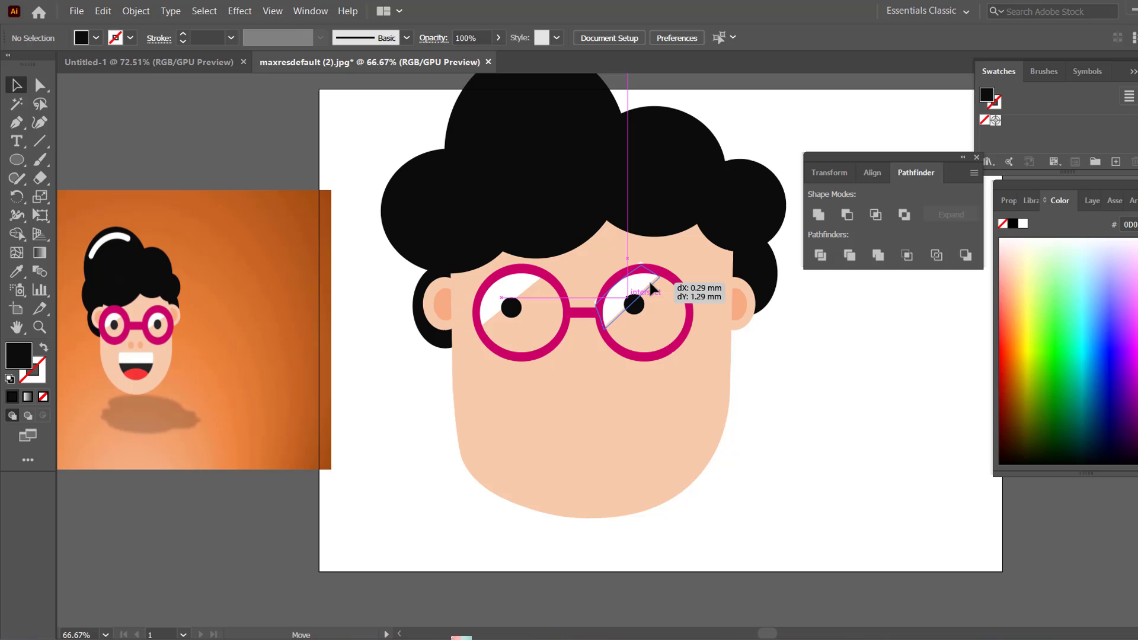
left_click_drag(651, 276, 650, 277)
left_click(860, 368)
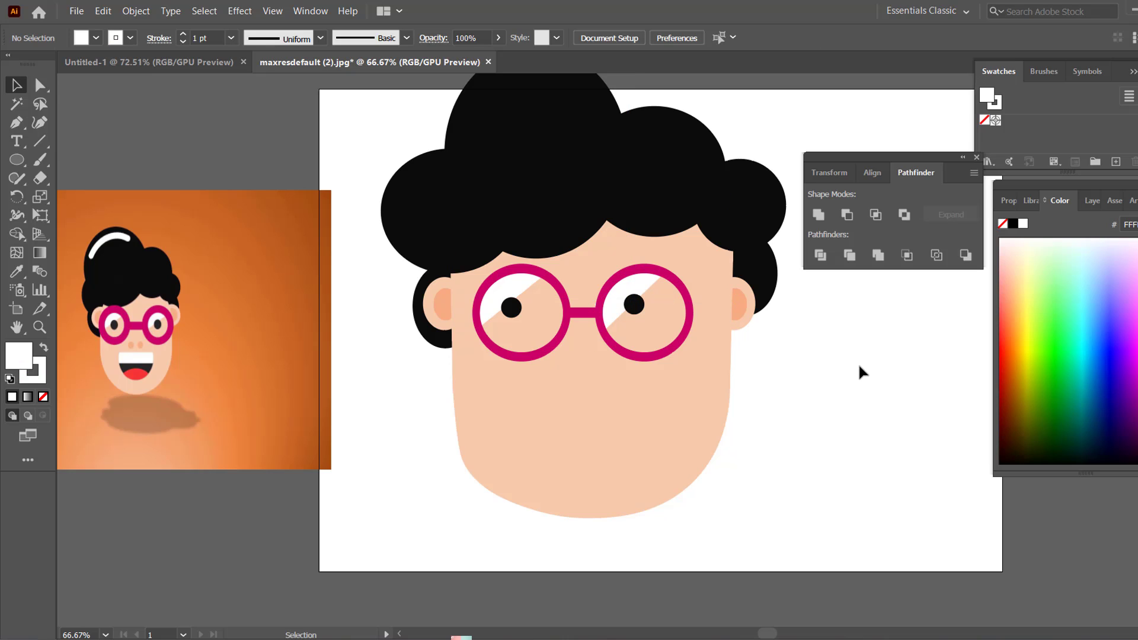
Stretch both pupils downward into slightly taller ovals
left_click(512, 308)
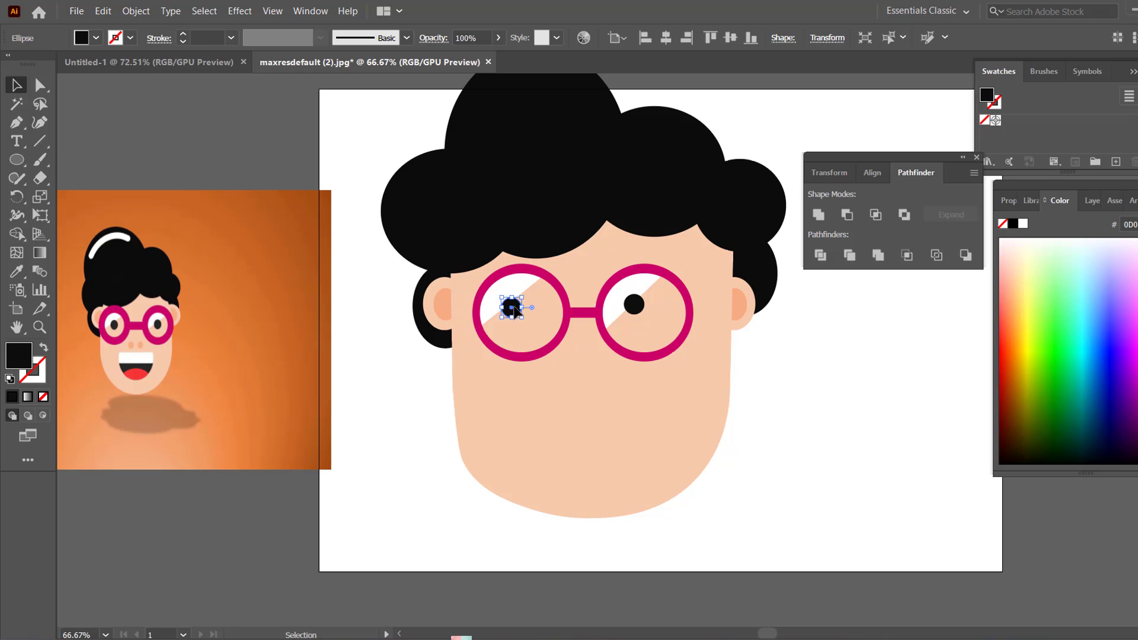
left_click_drag(511, 316, 514, 324)
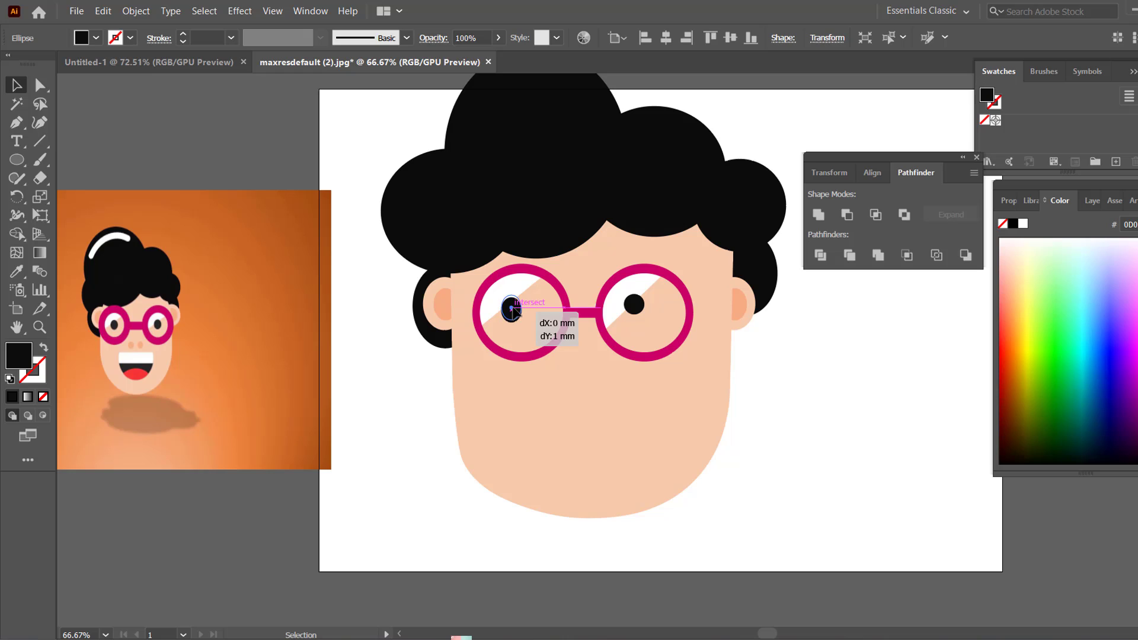
left_click(634, 306)
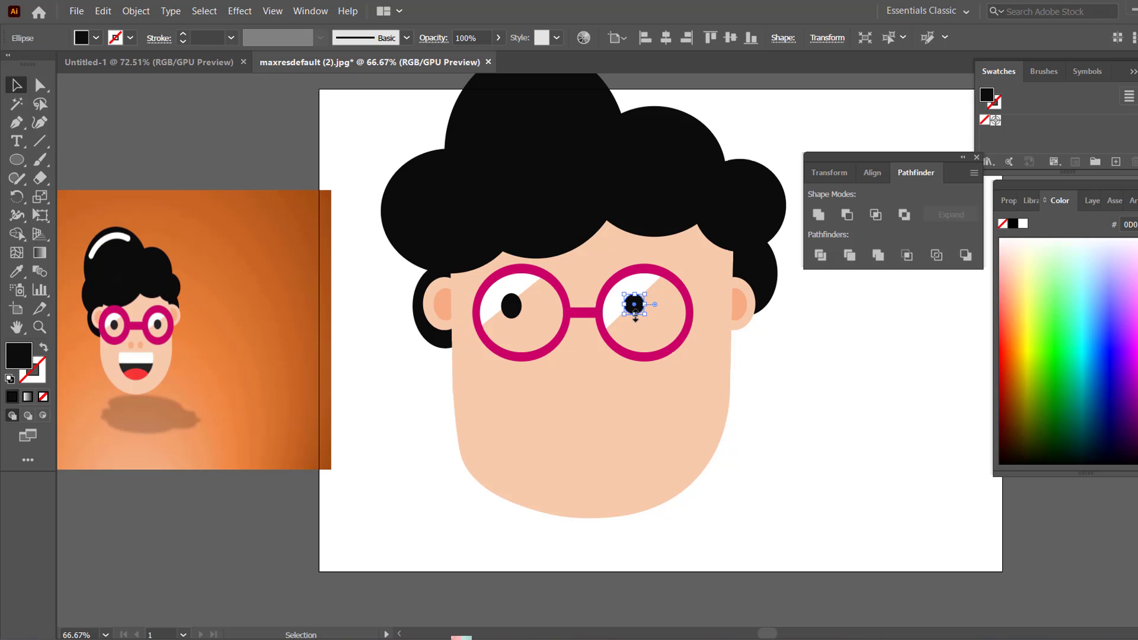
left_click_drag(636, 317, 637, 323)
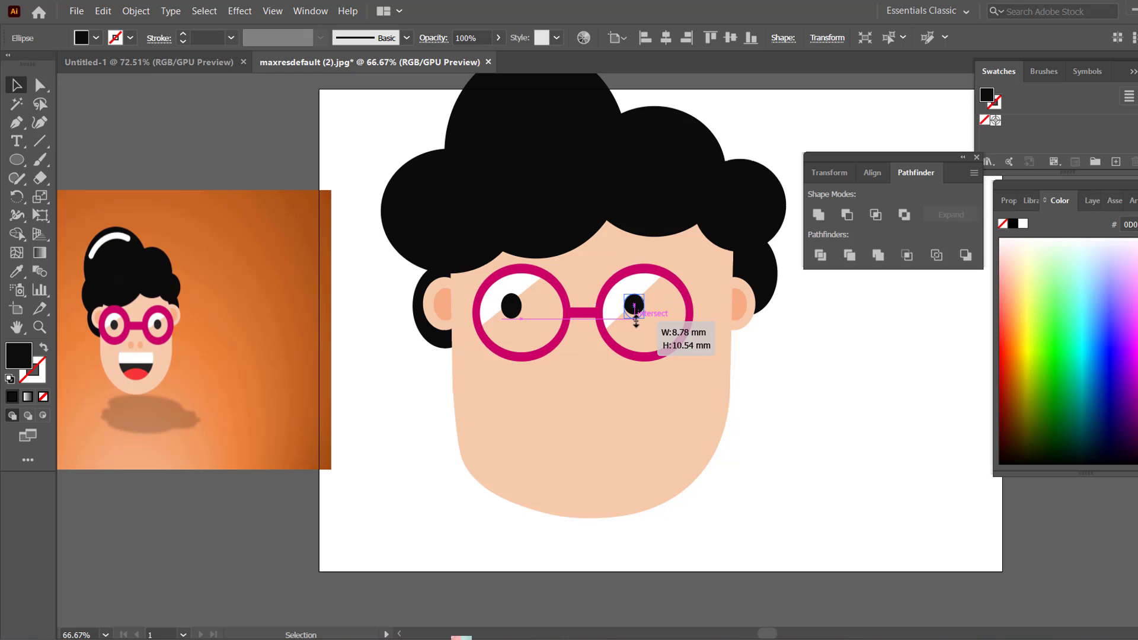
left_click(842, 385)
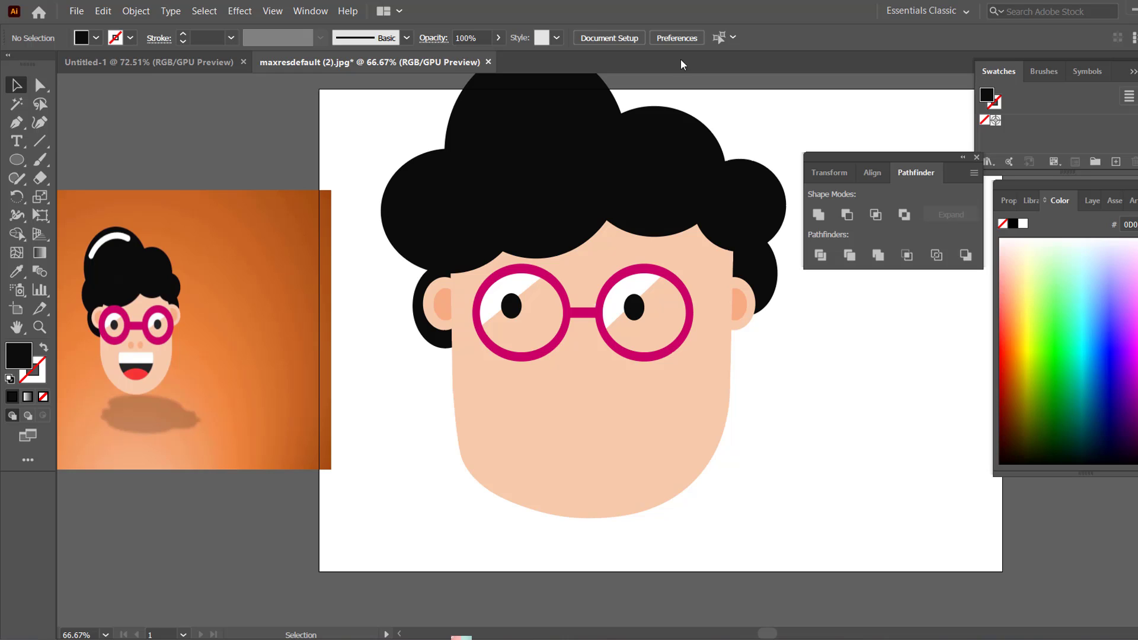
Draw a small peach circle in the nose colour and copy it to its right
left_click(16, 160)
left_click_drag(778, 438, 792, 450)
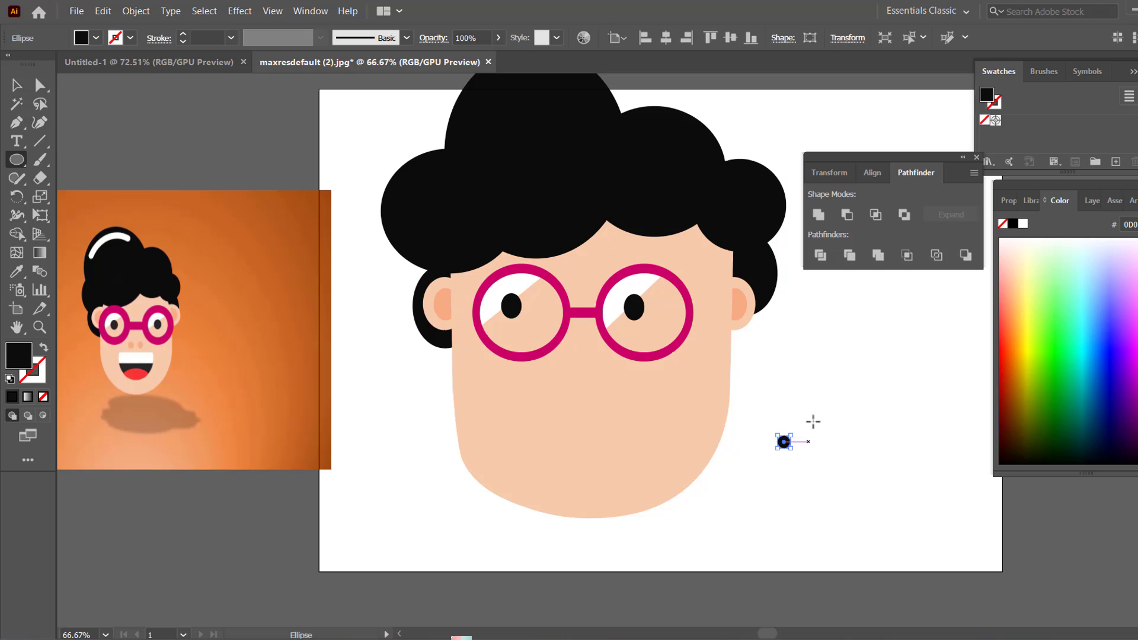
left_click(17, 272)
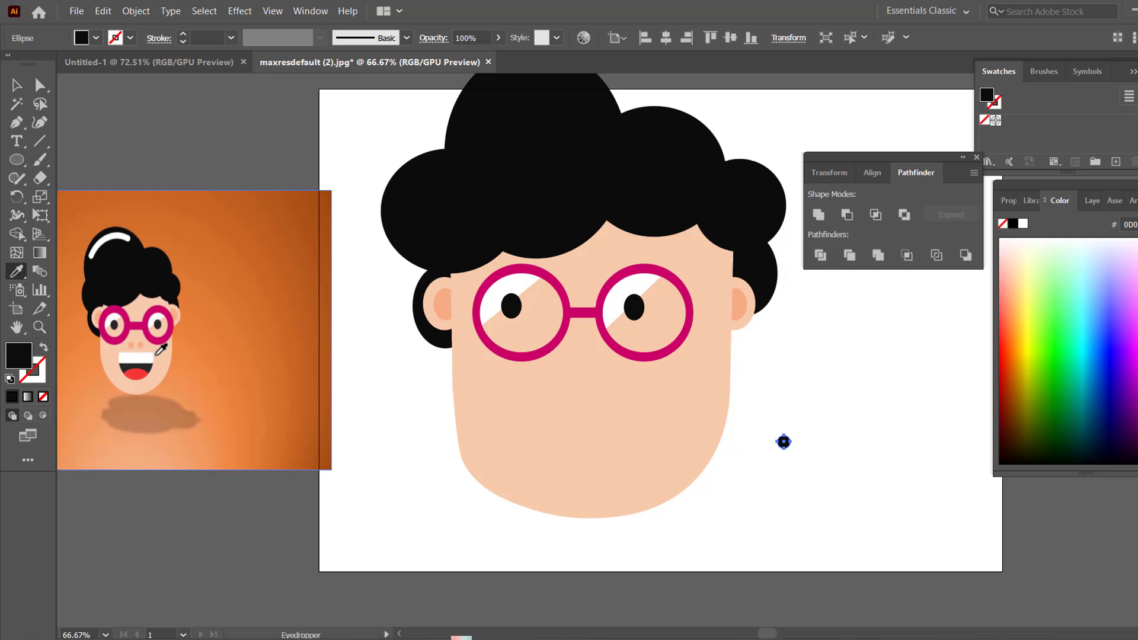
left_click(136, 339)
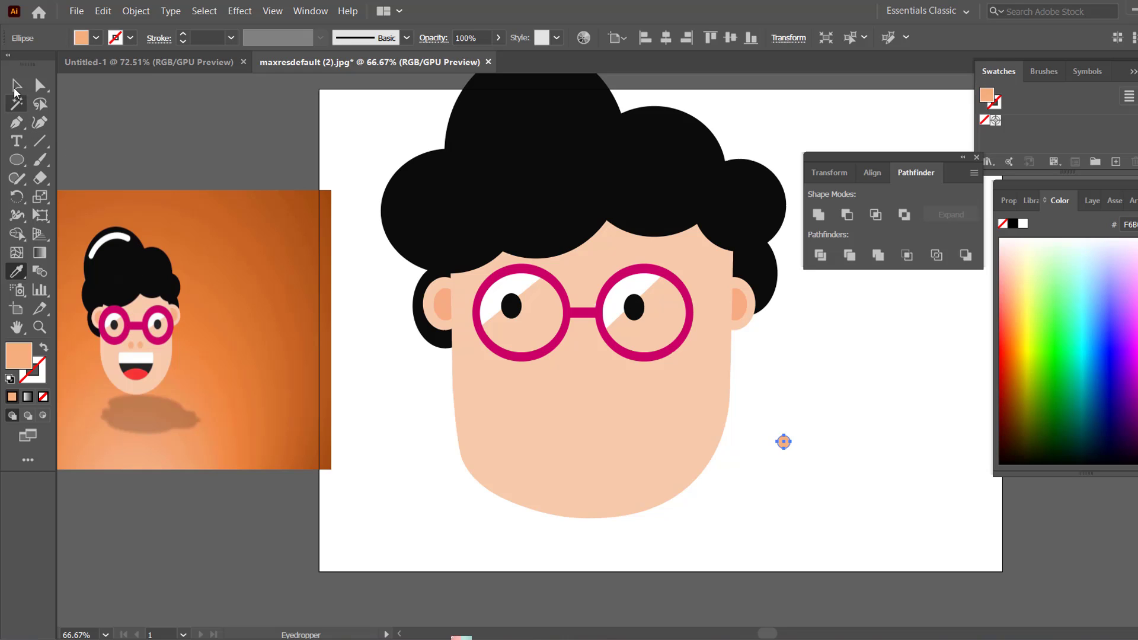
key("v")
left_click_drag(783, 444, 781, 446)
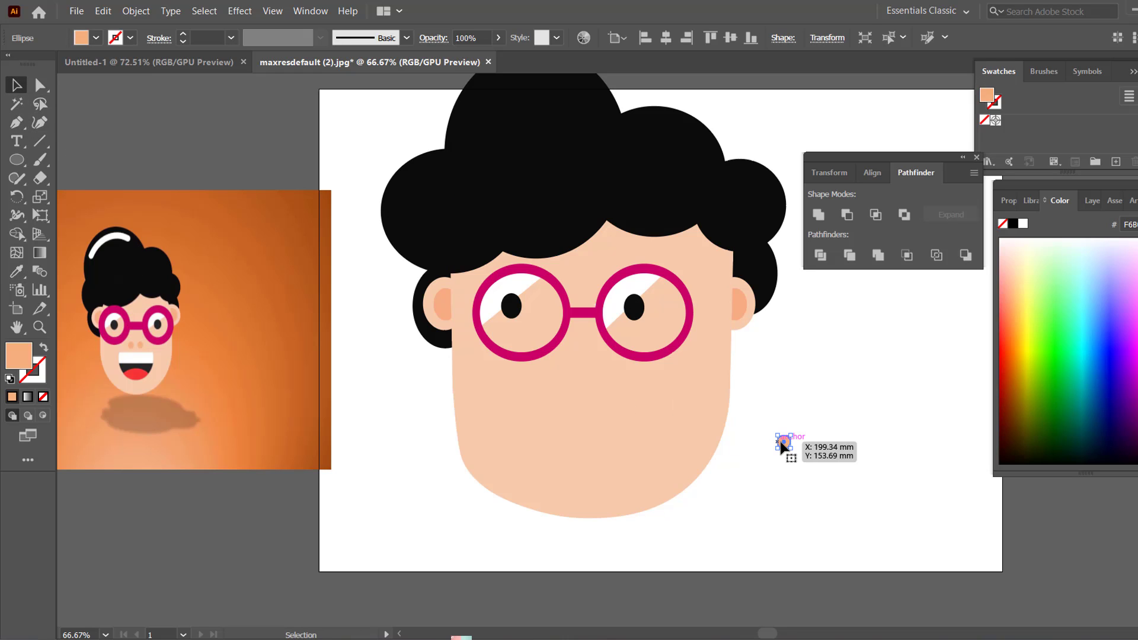
key("ctrl")
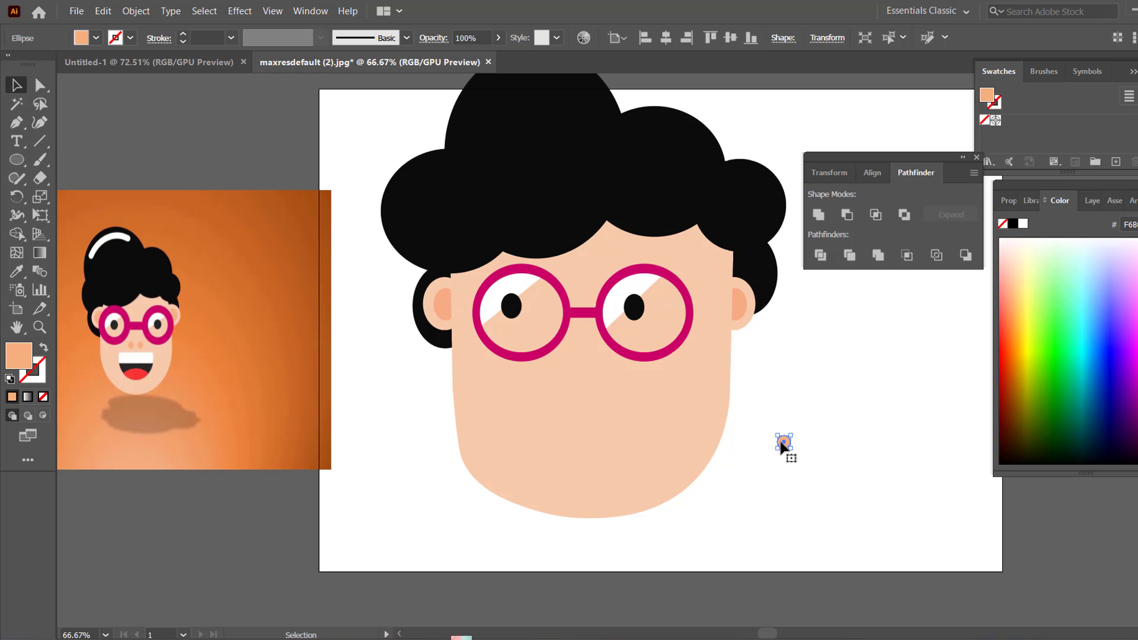
left_click_drag(784, 443, 858, 455)
Group the two peach dots and move them under the glasses' bridge as the nose
right_click(789, 444)
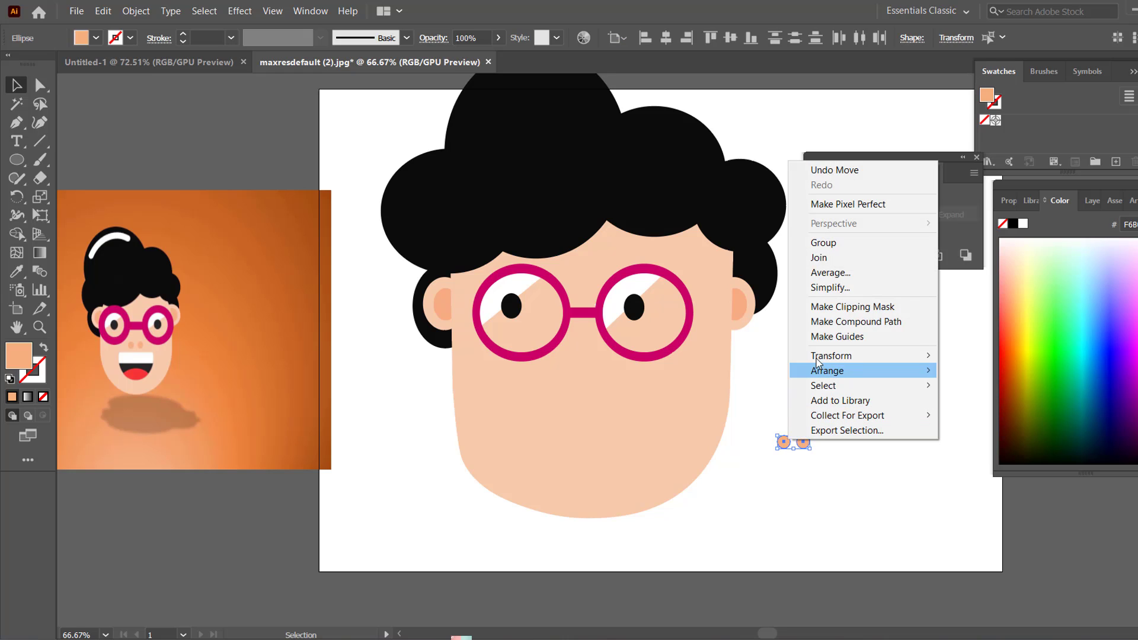
left_click(797, 242)
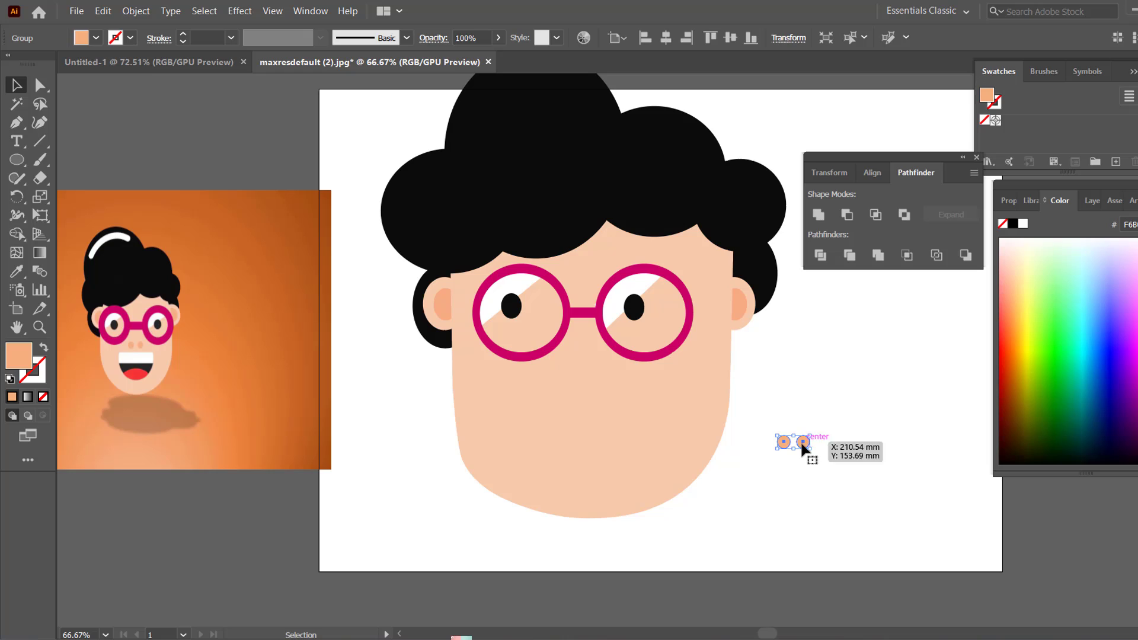
left_click_drag(802, 445, 590, 399)
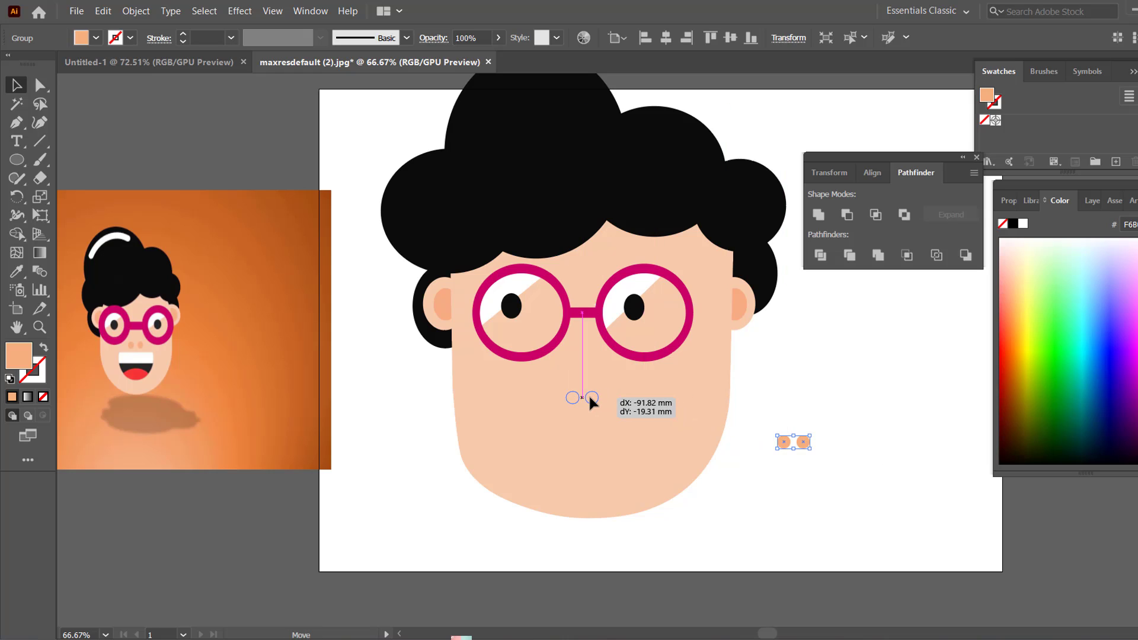
left_click_drag(590, 397, 587, 384)
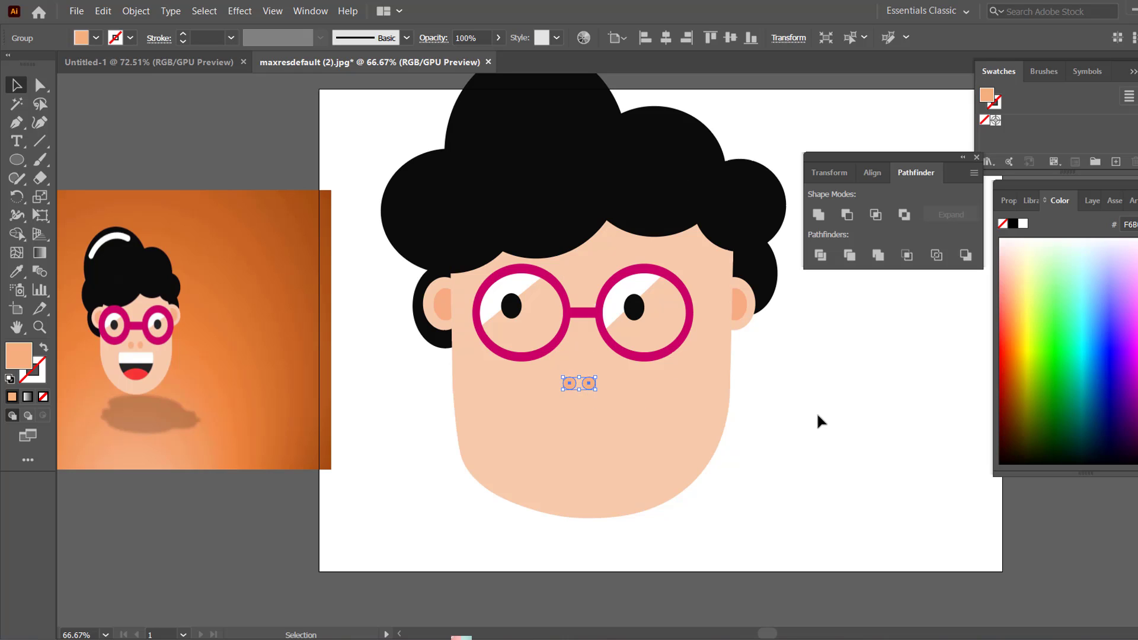
left_click(816, 411)
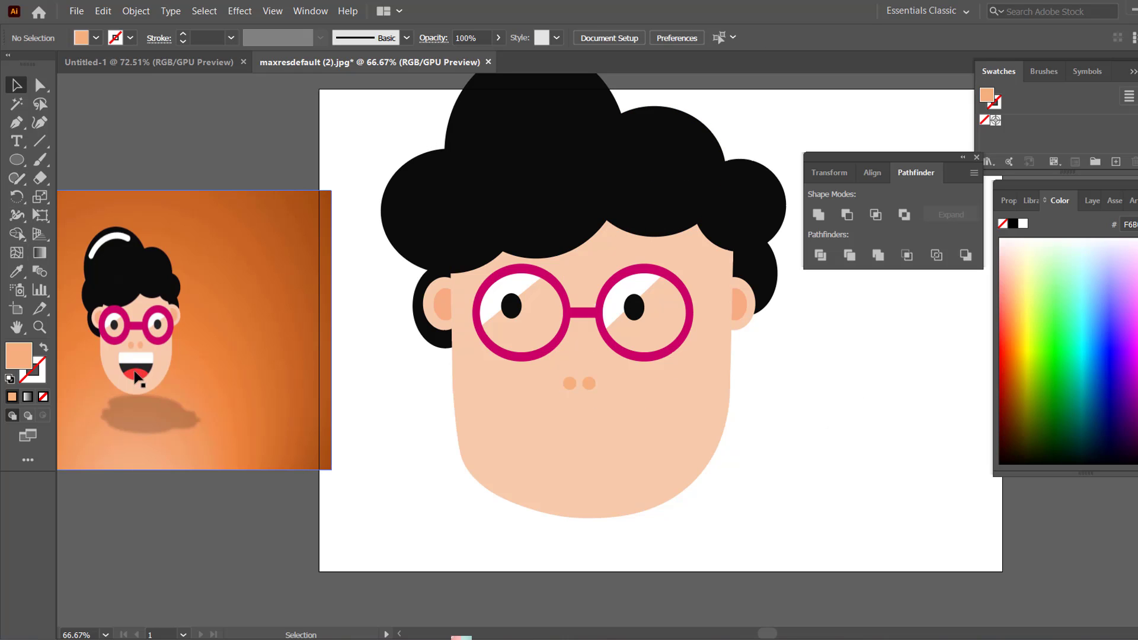
left_click(16, 164)
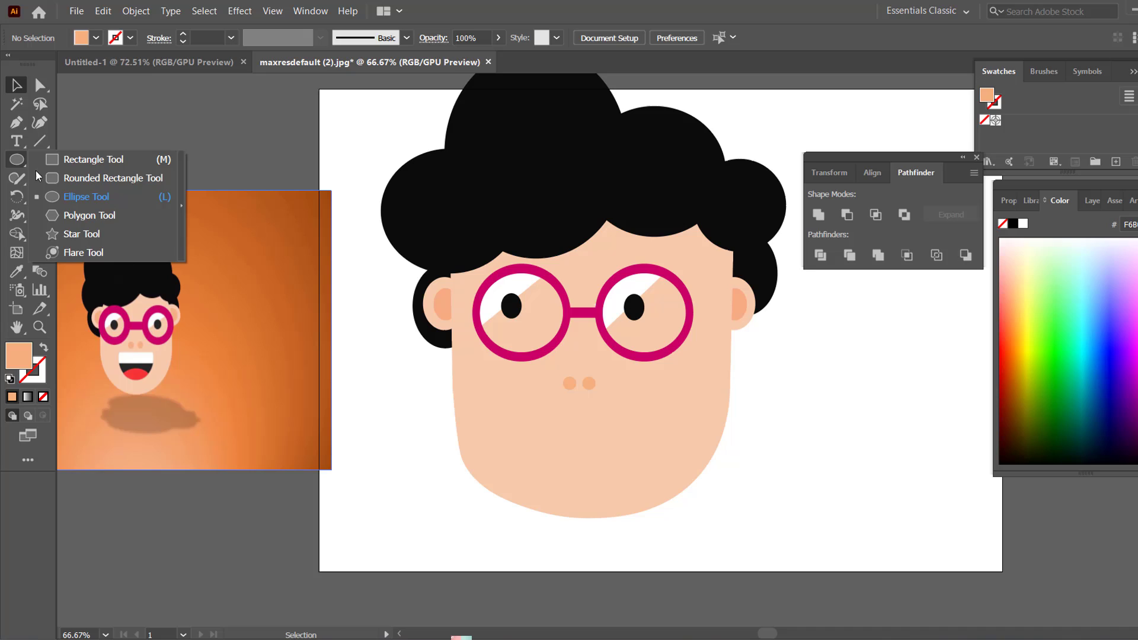
Draw a large circle beside the face filled with the dark mouth colour
left_click(118, 196)
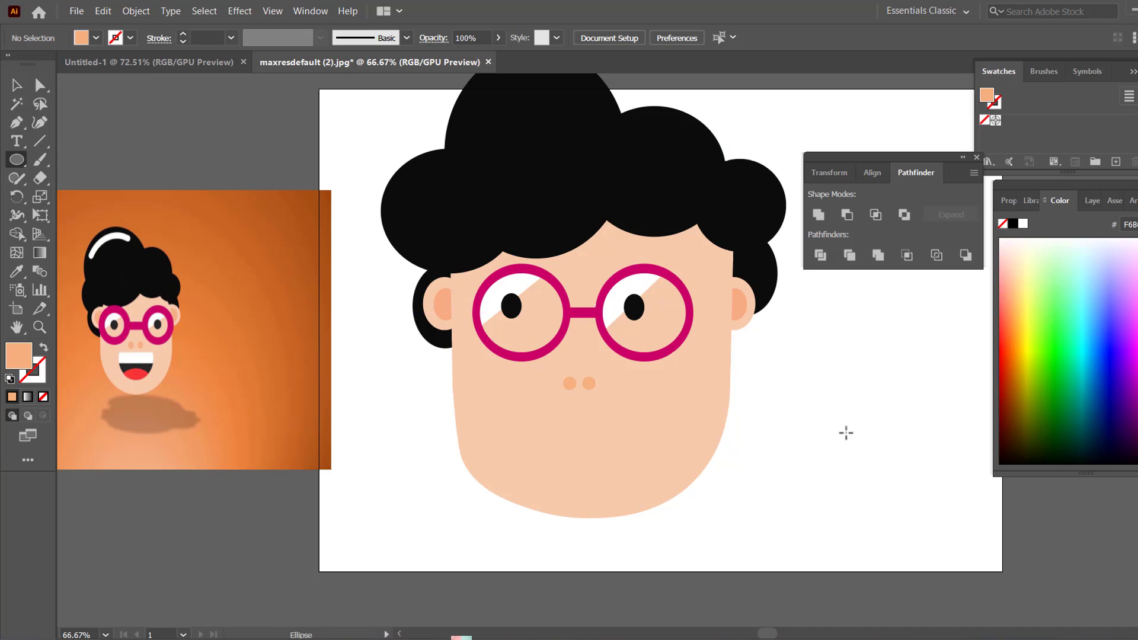
left_click_drag(777, 387, 881, 485)
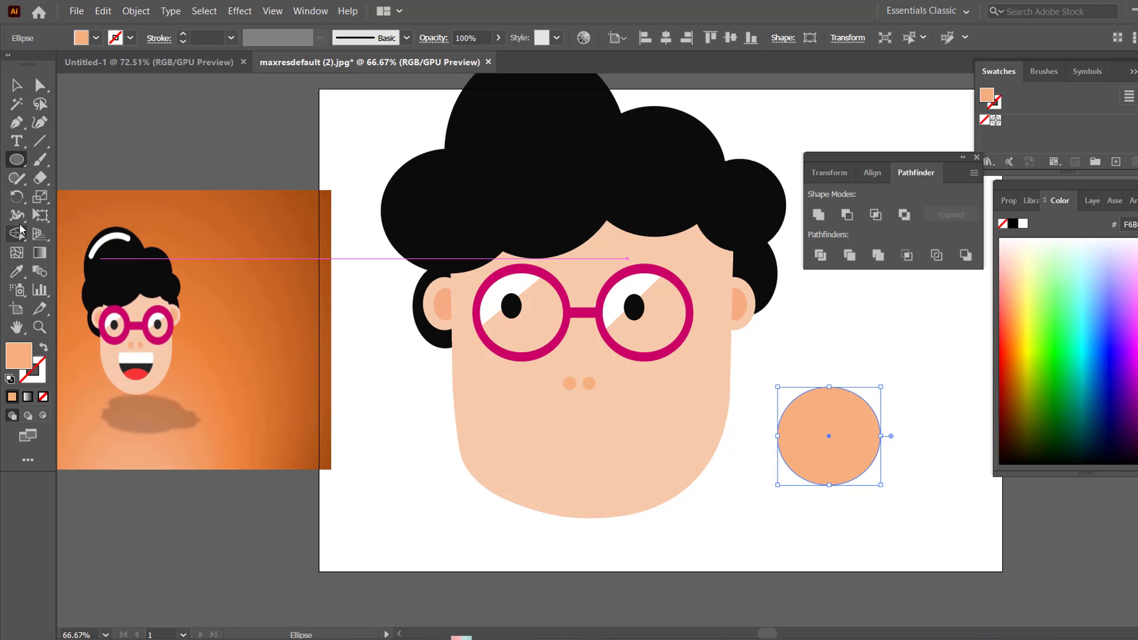
left_click(16, 271)
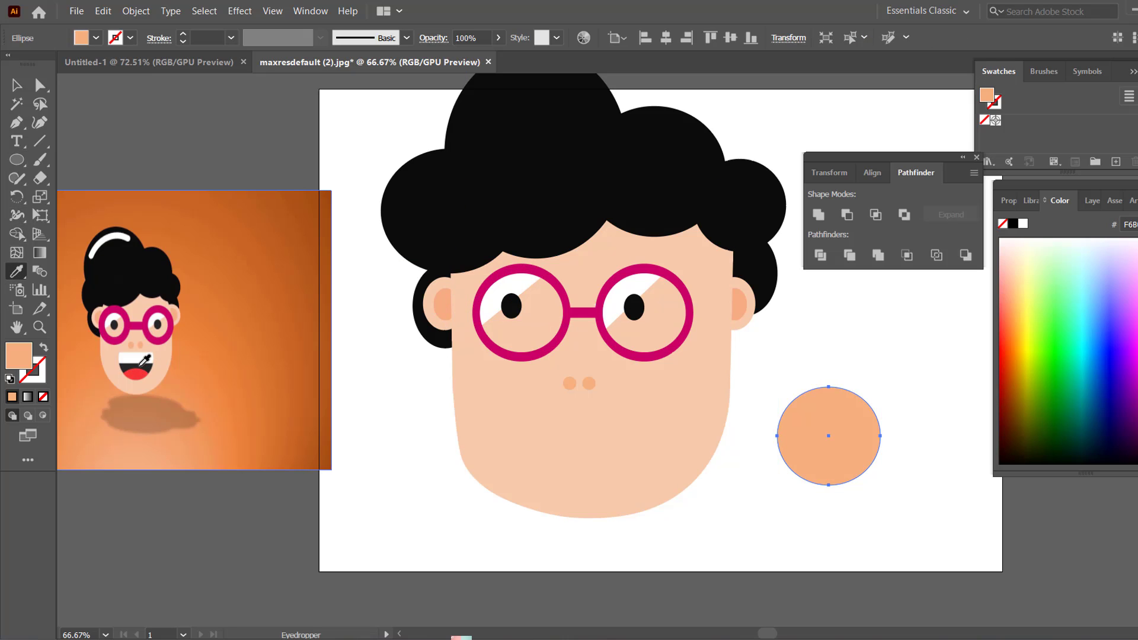
left_click(140, 363)
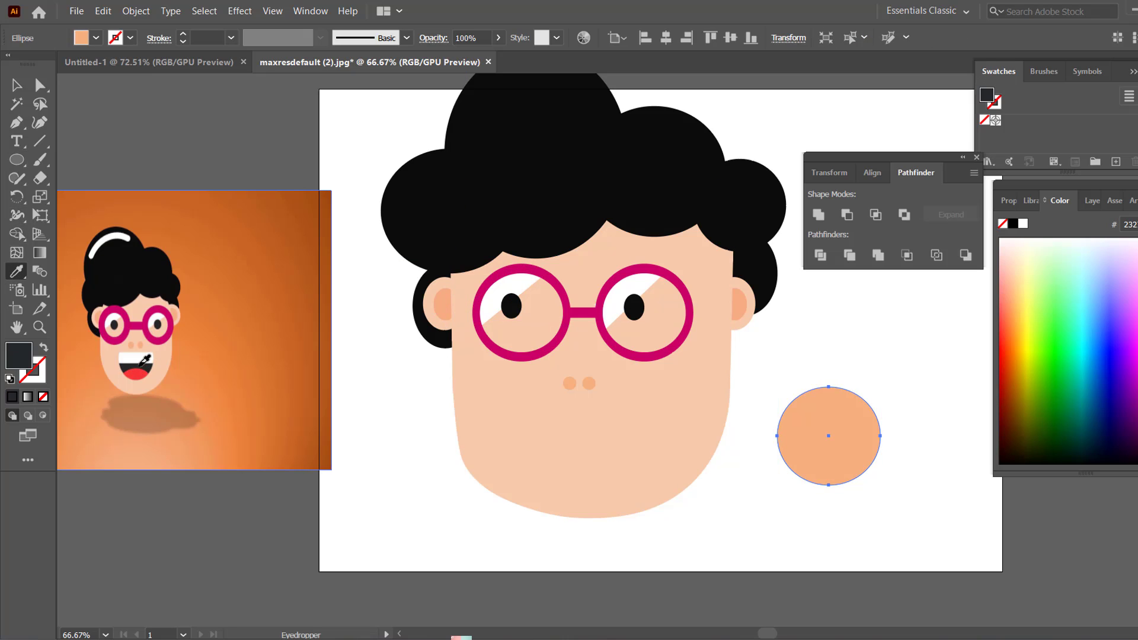
Draw a flat ellipse across the circle's bottom and nudge it into place
right_click(12, 165)
left_click(62, 197)
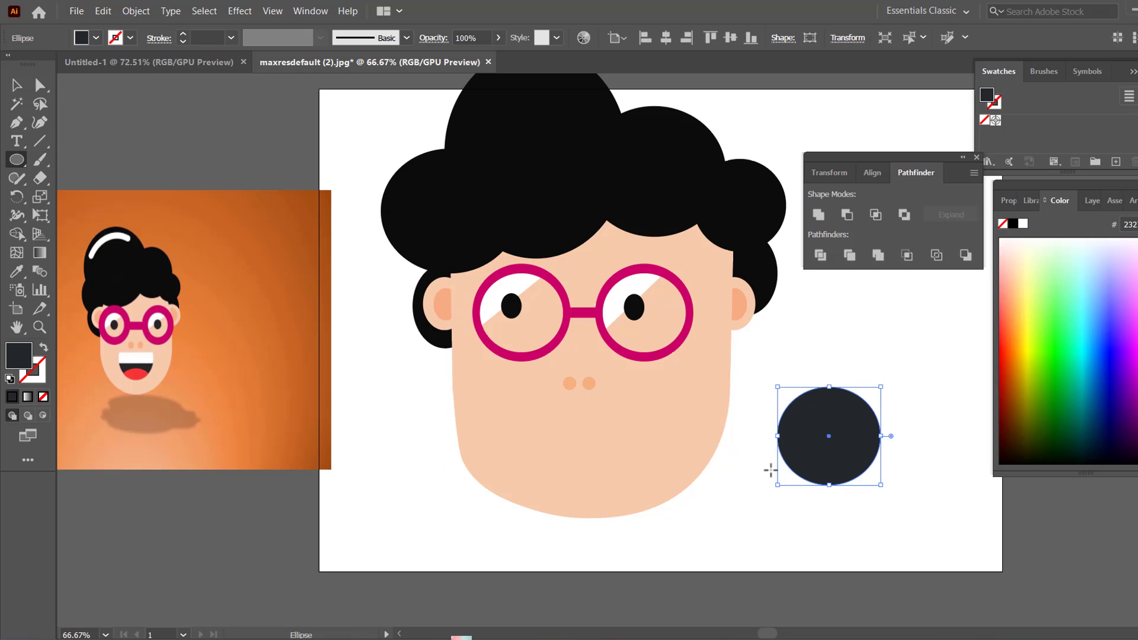
left_click_drag(784, 461, 861, 494)
key("v")
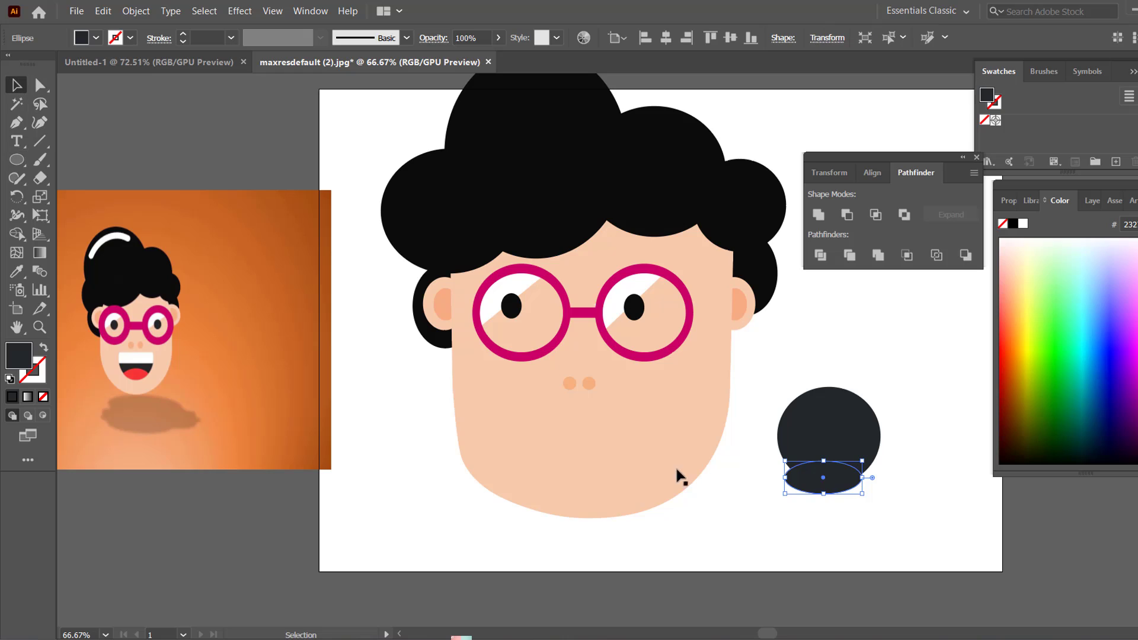
left_click_drag(826, 478, 829, 490)
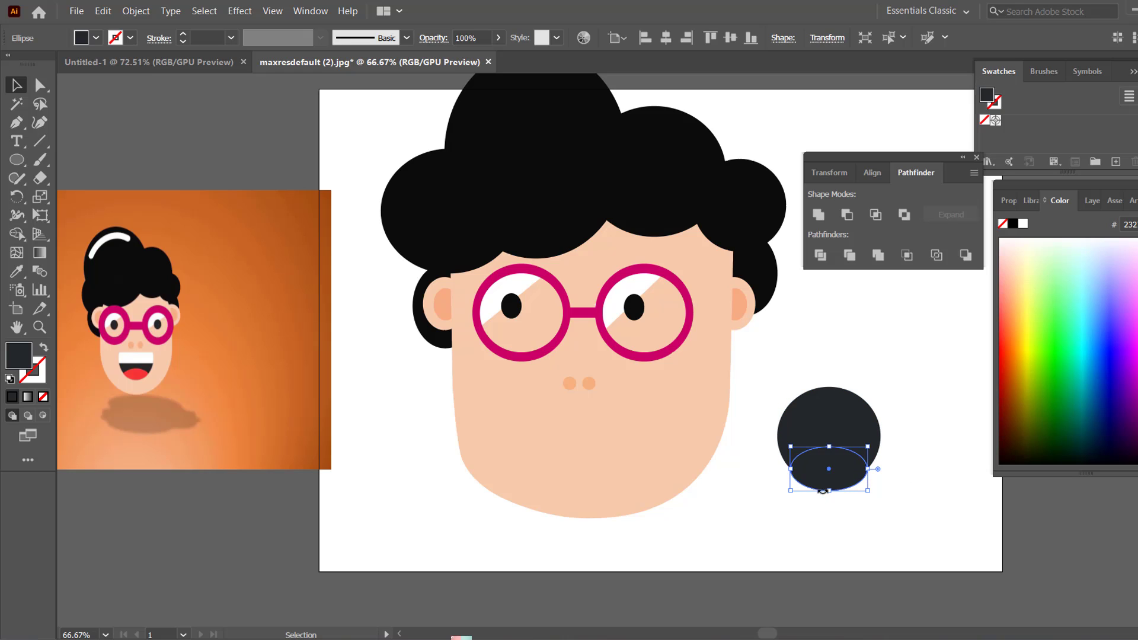
Colour the flat ellipse tongue red and draw a red rectangle across the circle's top
left_click(17, 272)
left_click(144, 372)
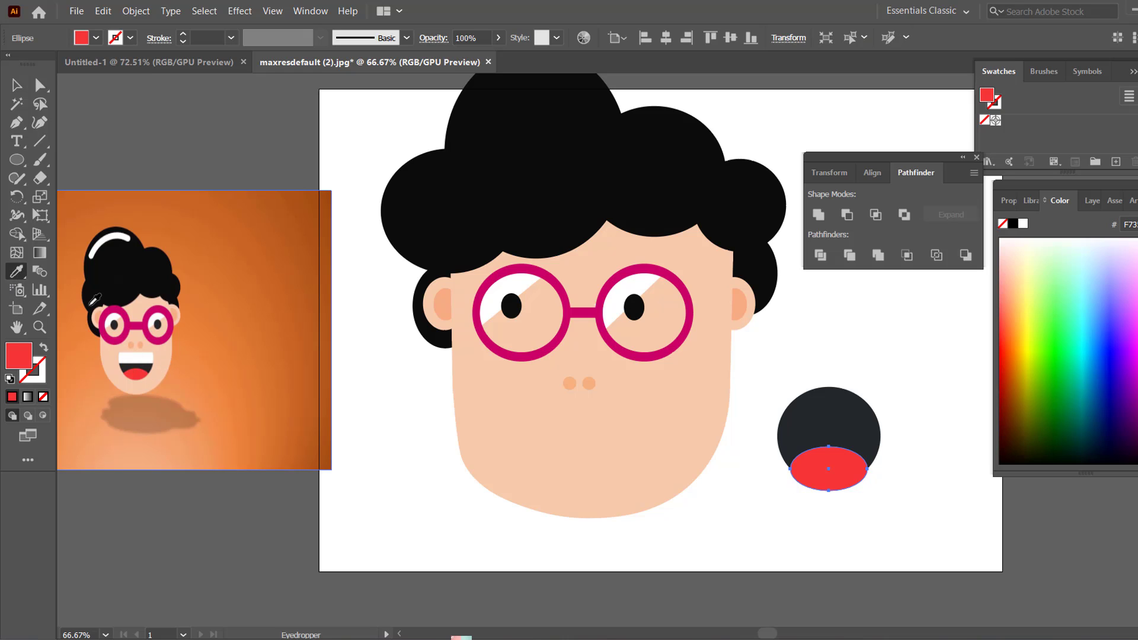
left_click(21, 88)
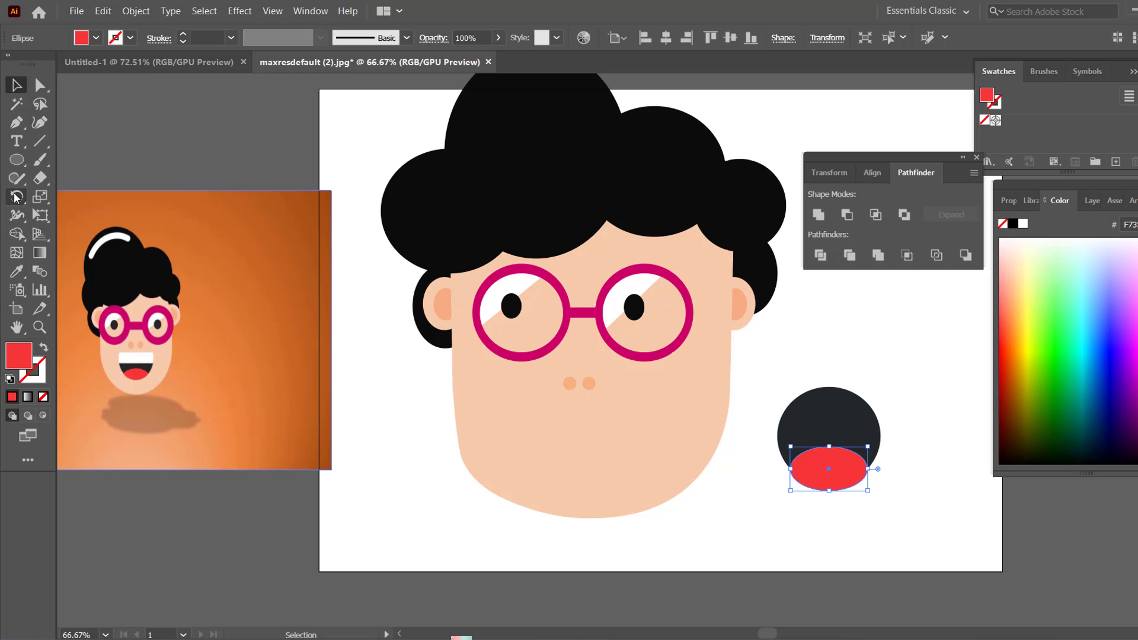
left_click_drag(16, 159, 67, 166)
left_click(67, 166)
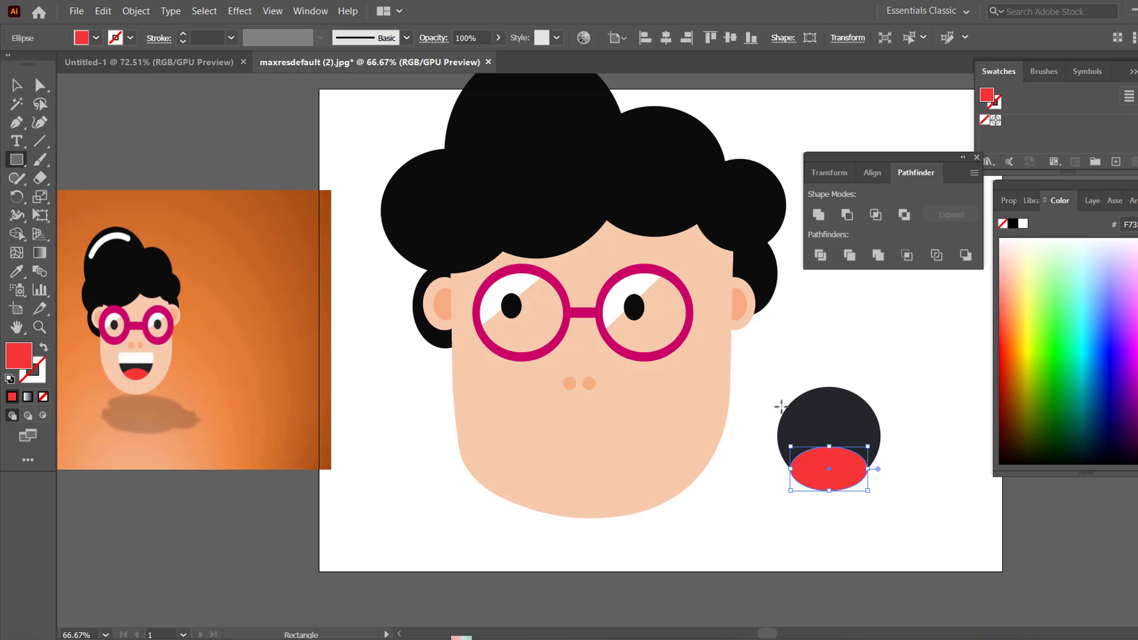
left_click_drag(761, 401, 890, 429)
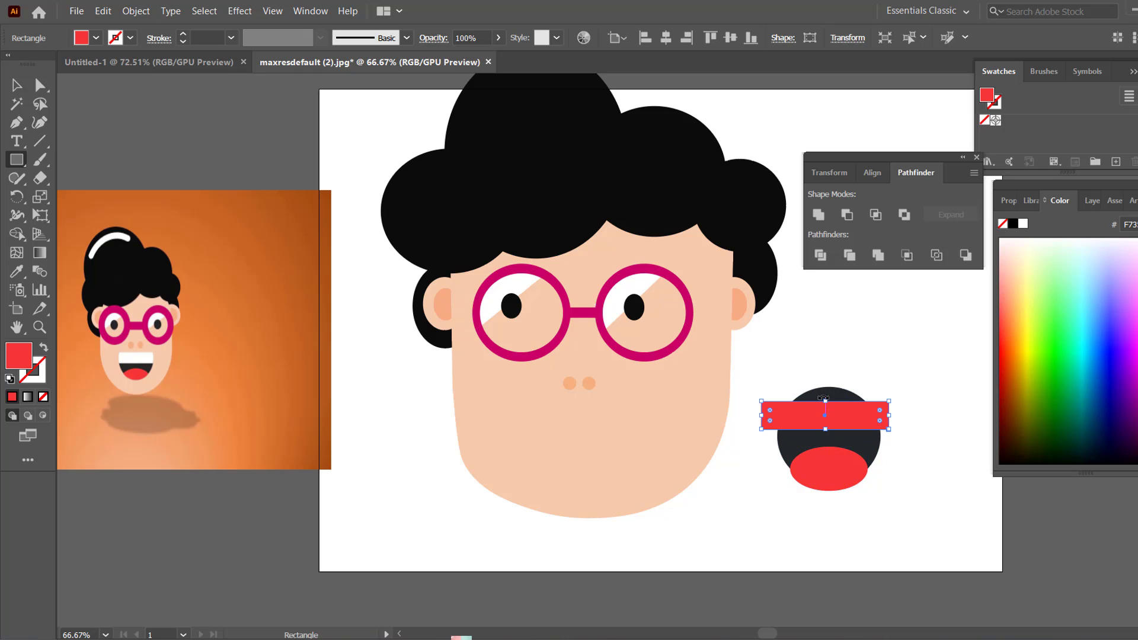
left_click_drag(828, 402, 831, 393)
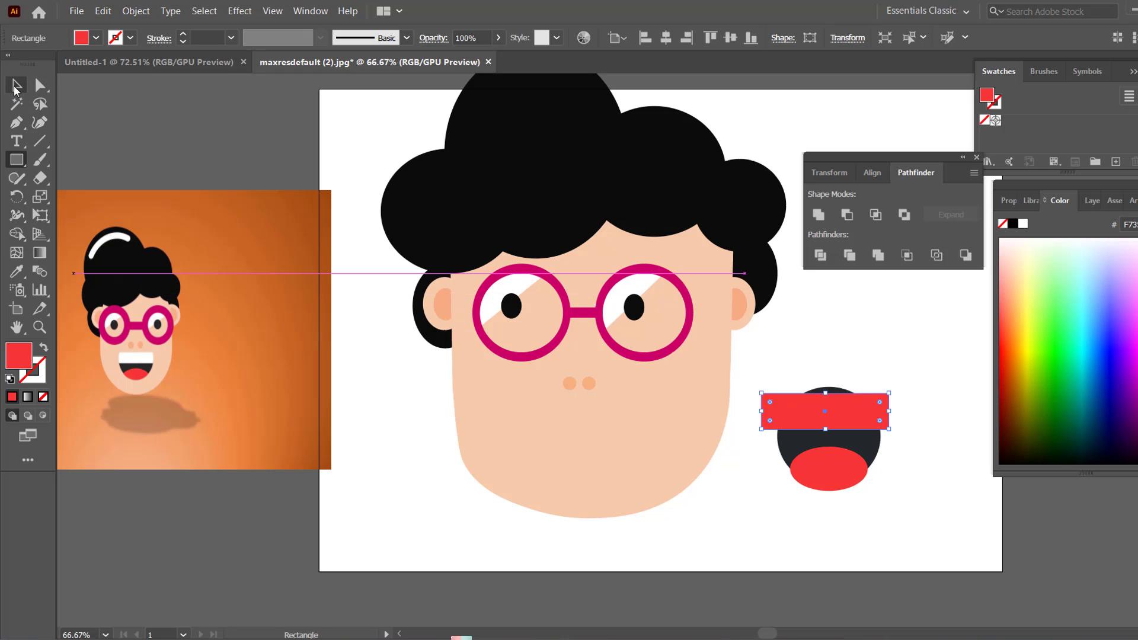
Move the rectangle up over the circle's top and make it white like the teeth
left_click(17, 85)
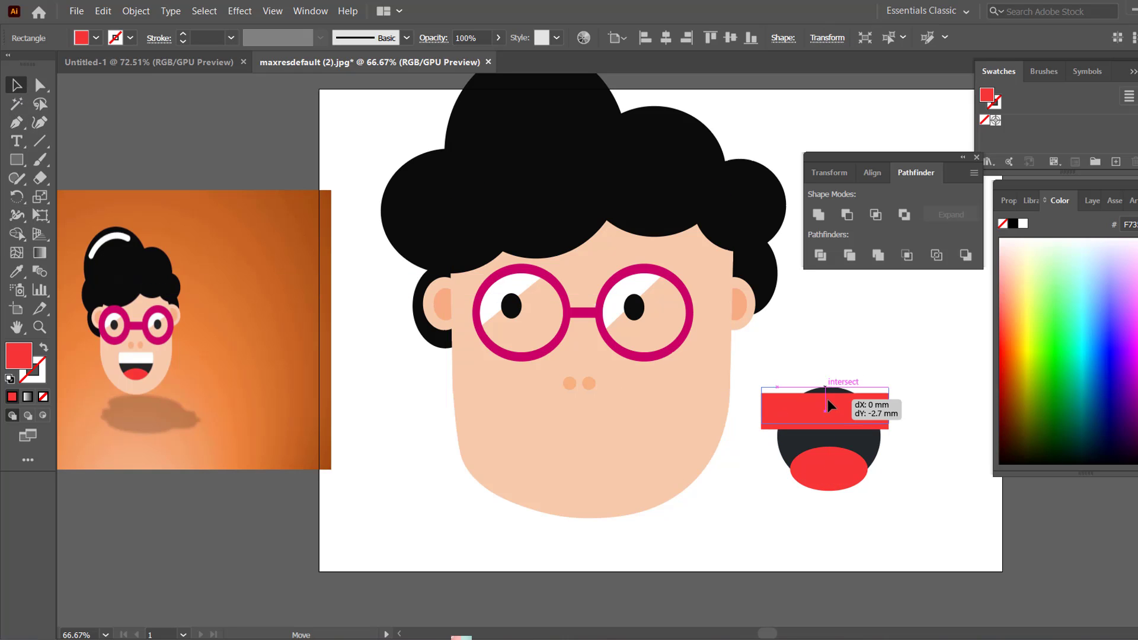
left_click_drag(829, 409, 828, 403)
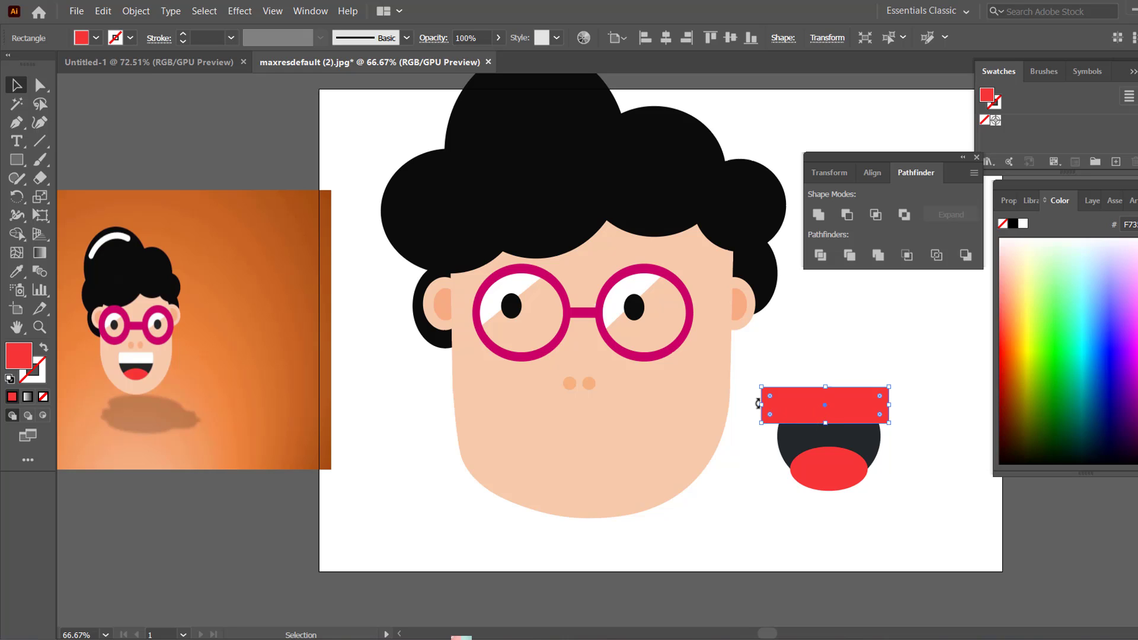
left_click(16, 271)
left_click(137, 353)
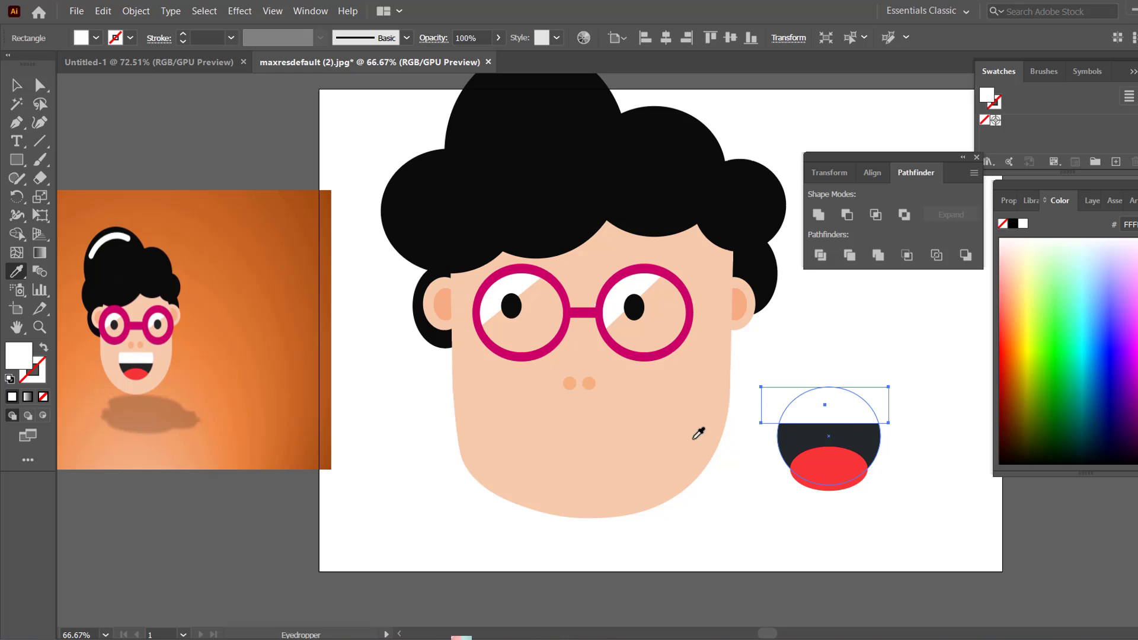
left_click(17, 85)
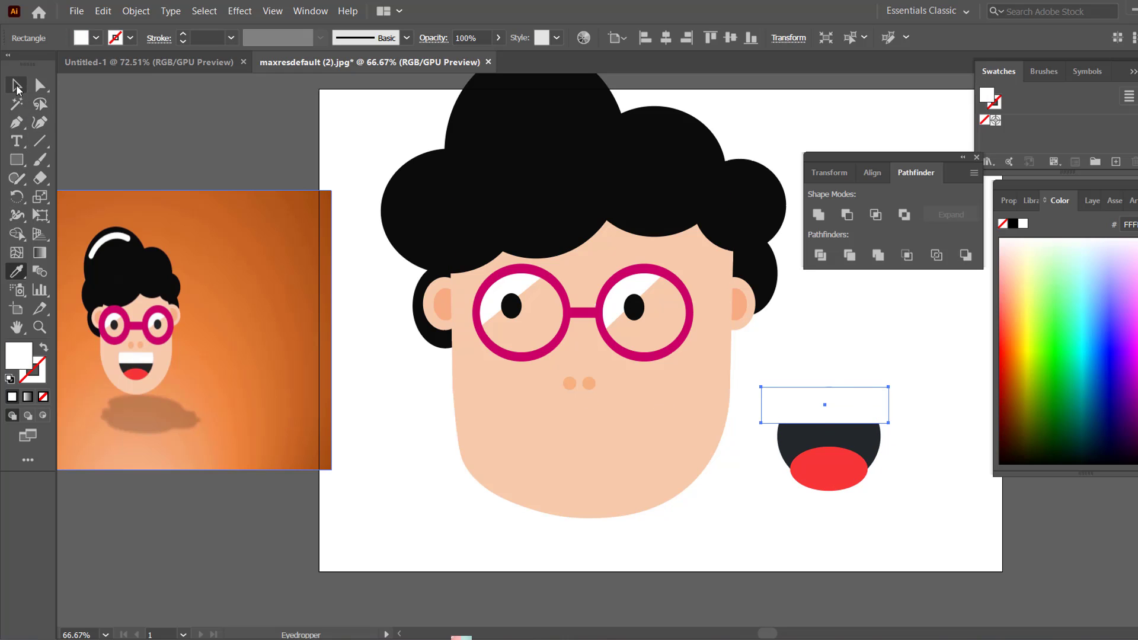
Give the mouth circle the hair's solid black
left_click(866, 440)
left_click(17, 271)
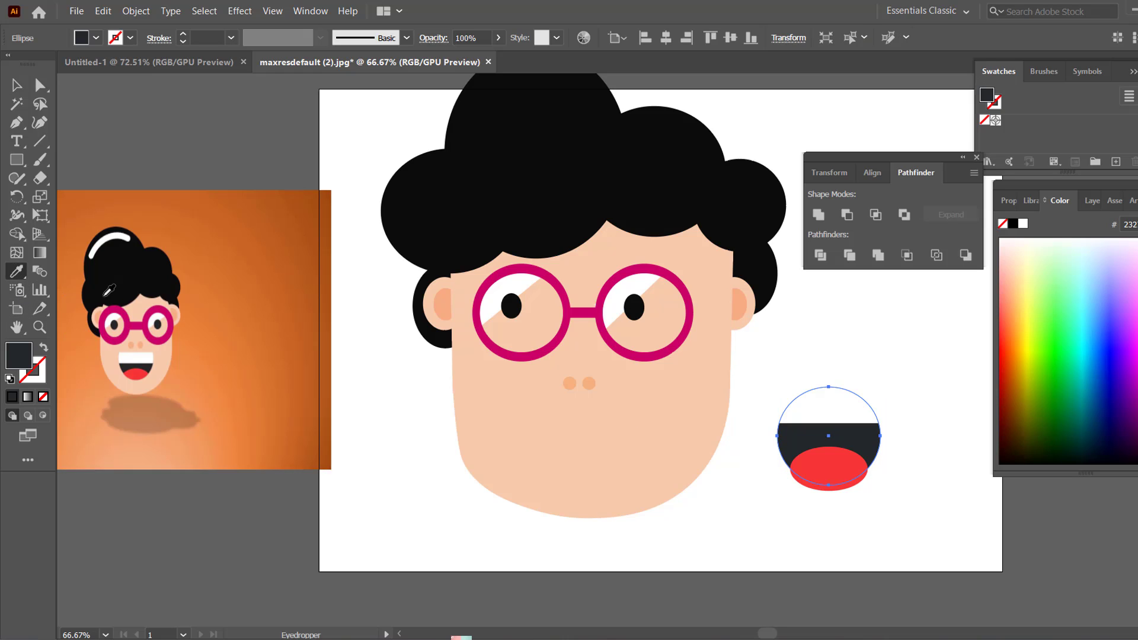
left_click(133, 289)
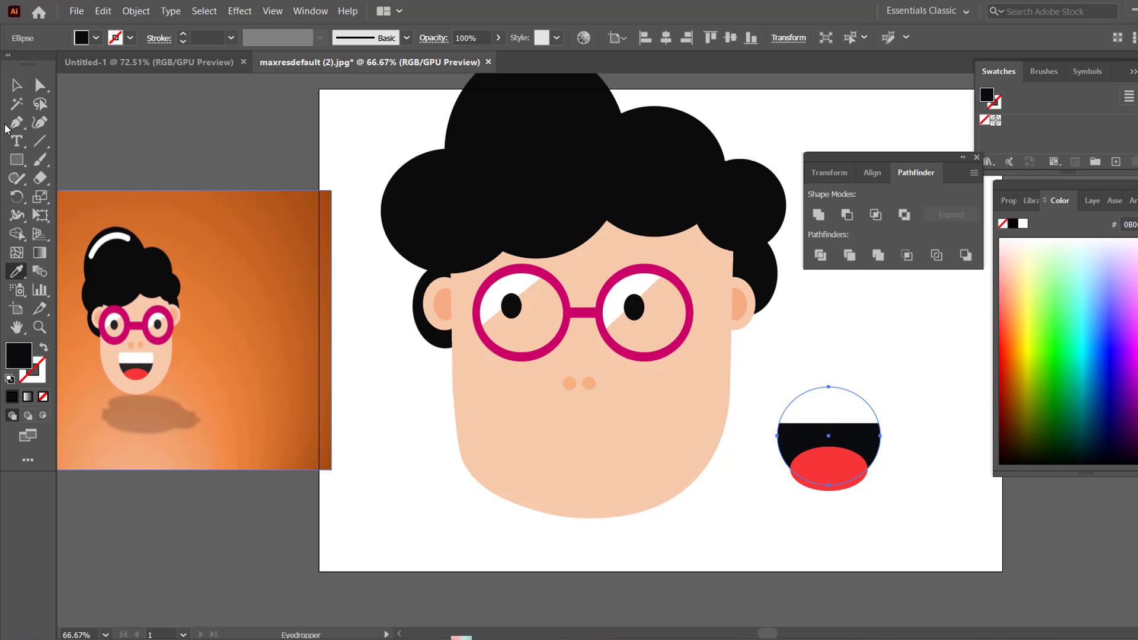
left_click(17, 85)
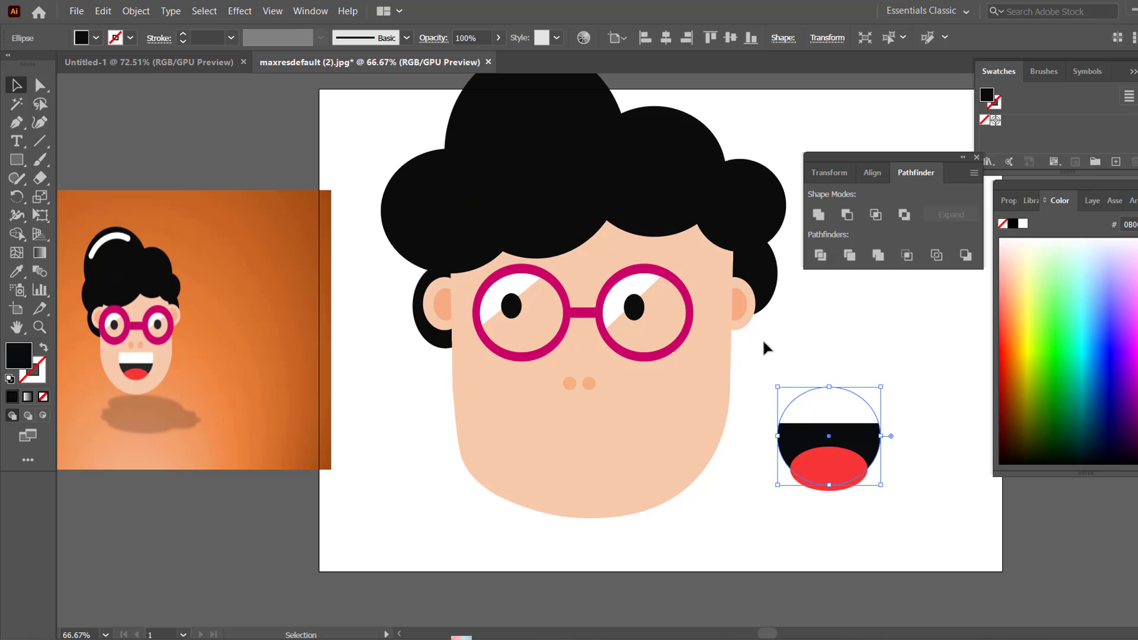
left_click_drag(766, 353, 903, 486)
Group the mouth shapes, trying and undoing a Pathfinder combination
right_click(847, 439)
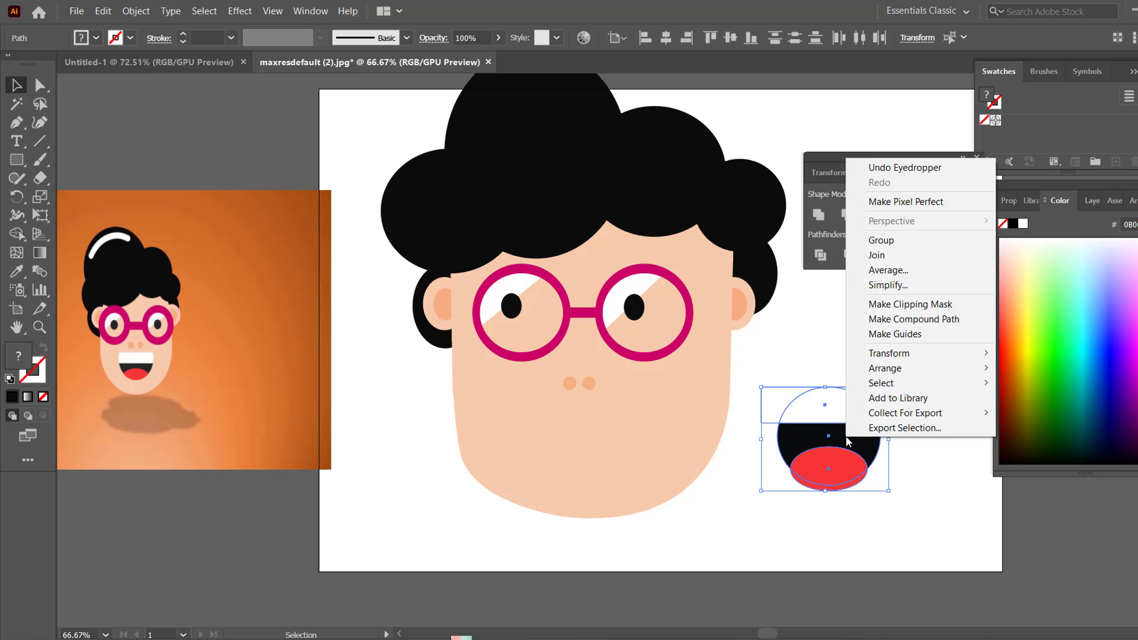
left_click(930, 245)
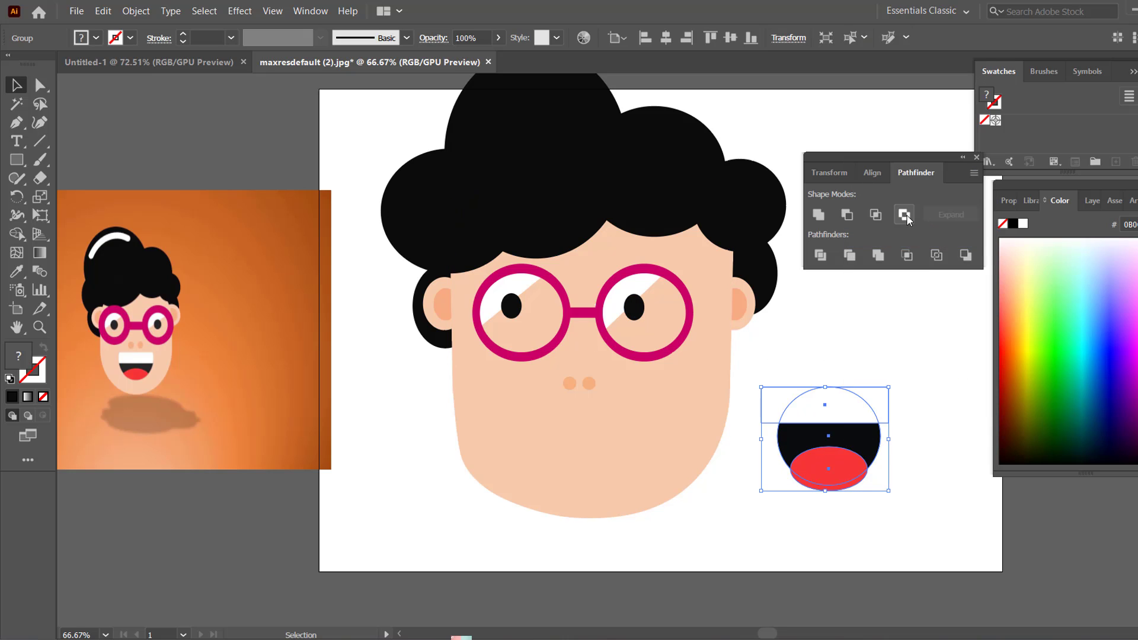
left_click(906, 215)
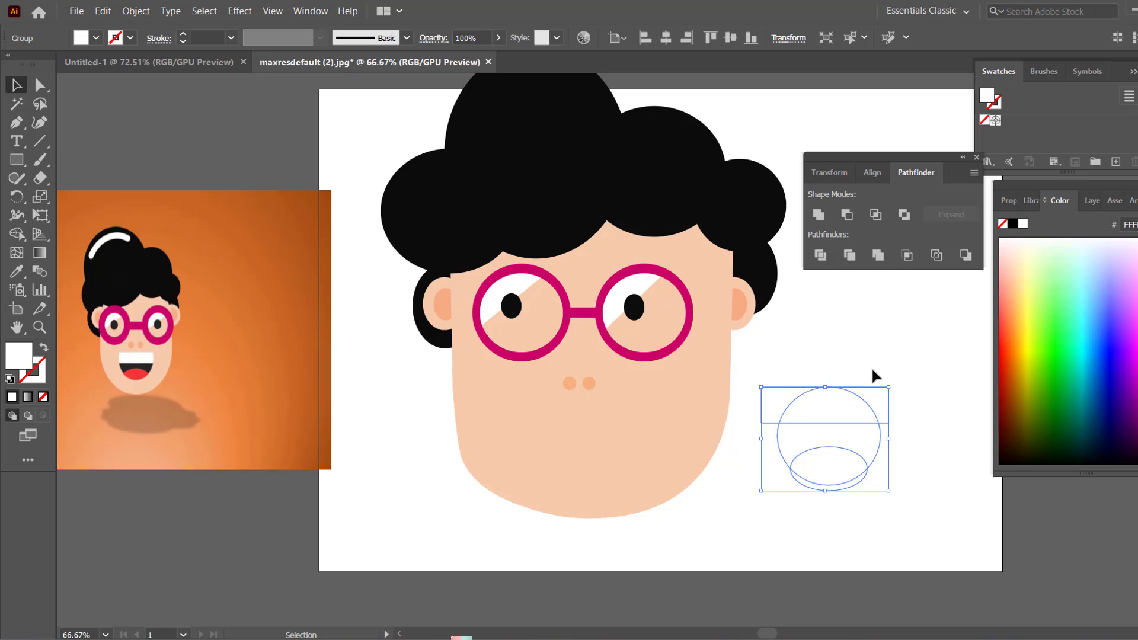
key("ctrl+z")
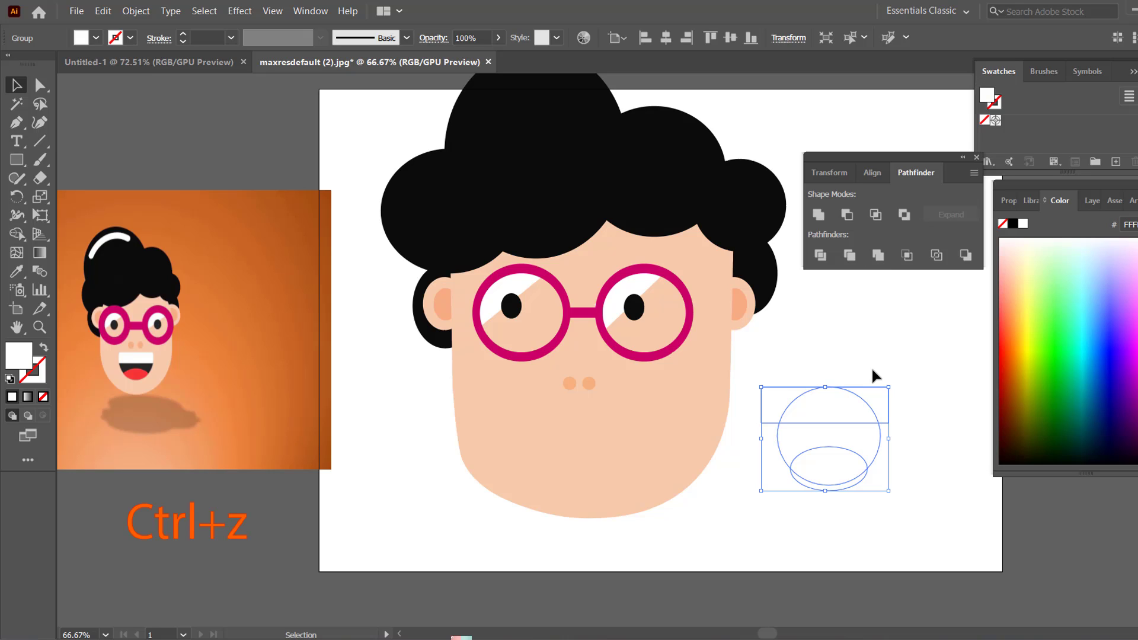
key("ctrl+z")
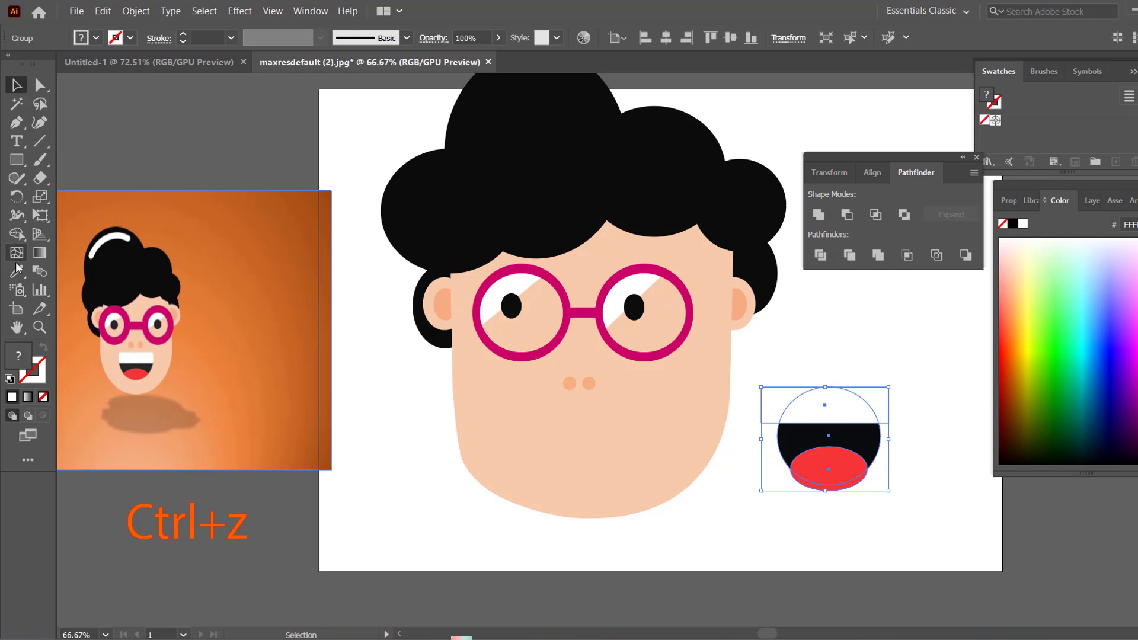
Merge the circle's top half with the rectangle using the Shape Builder
left_click(18, 236)
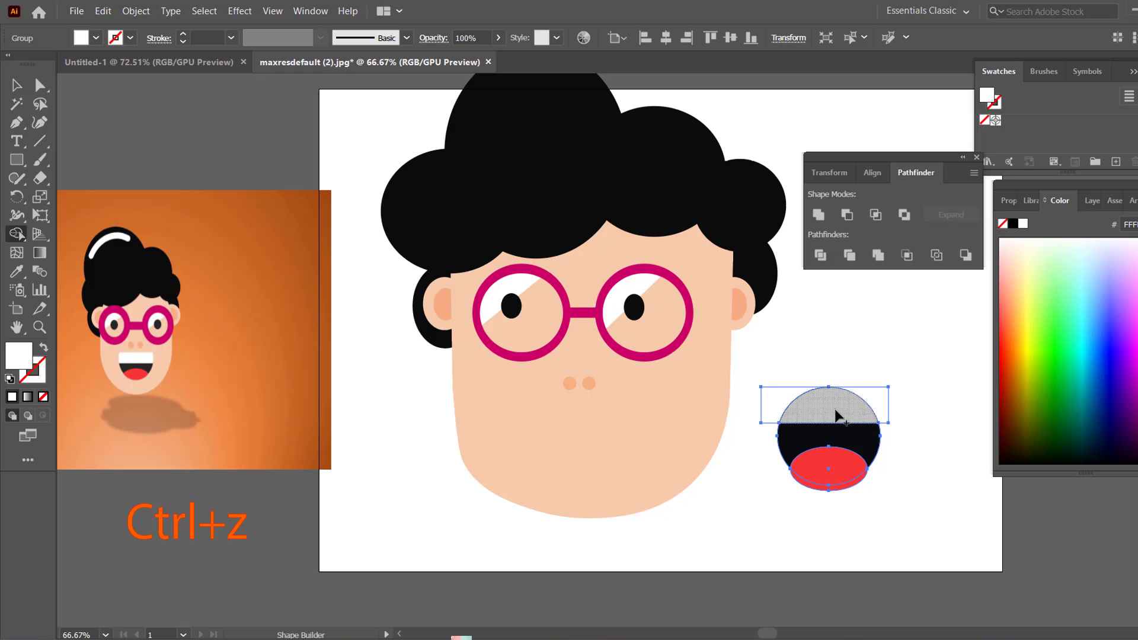
left_click(880, 398)
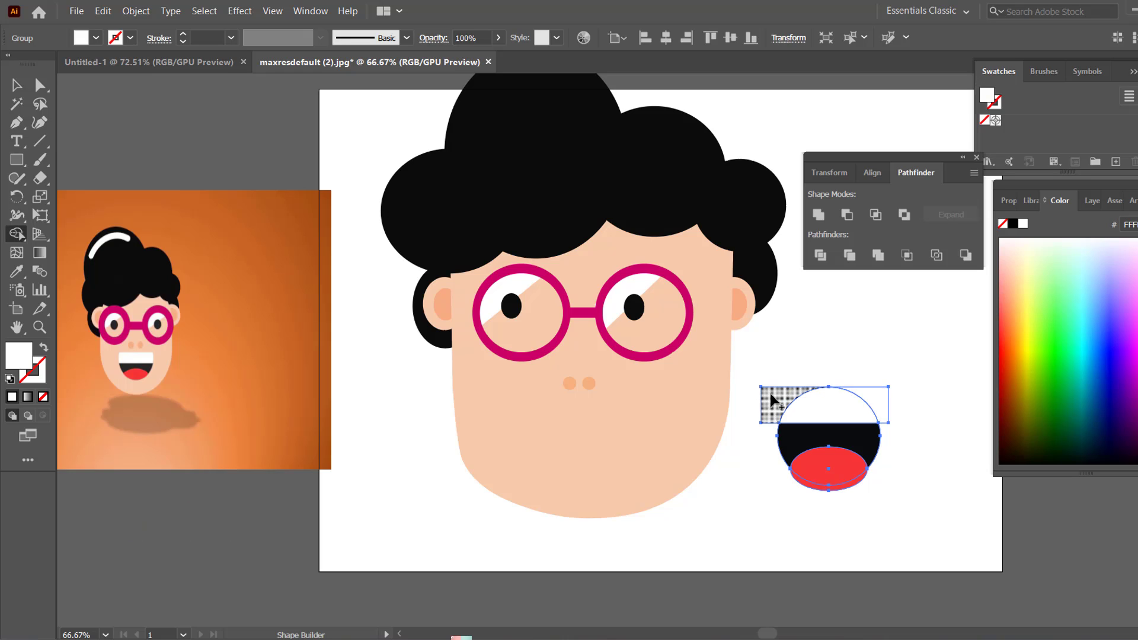
left_click(839, 401)
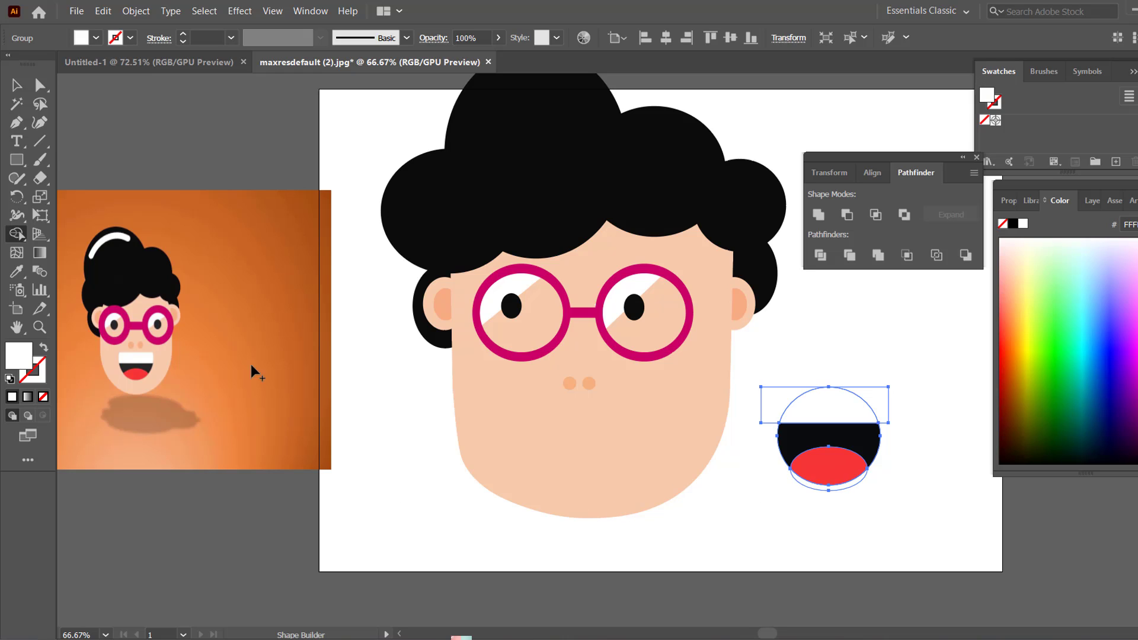
left_click(16, 85)
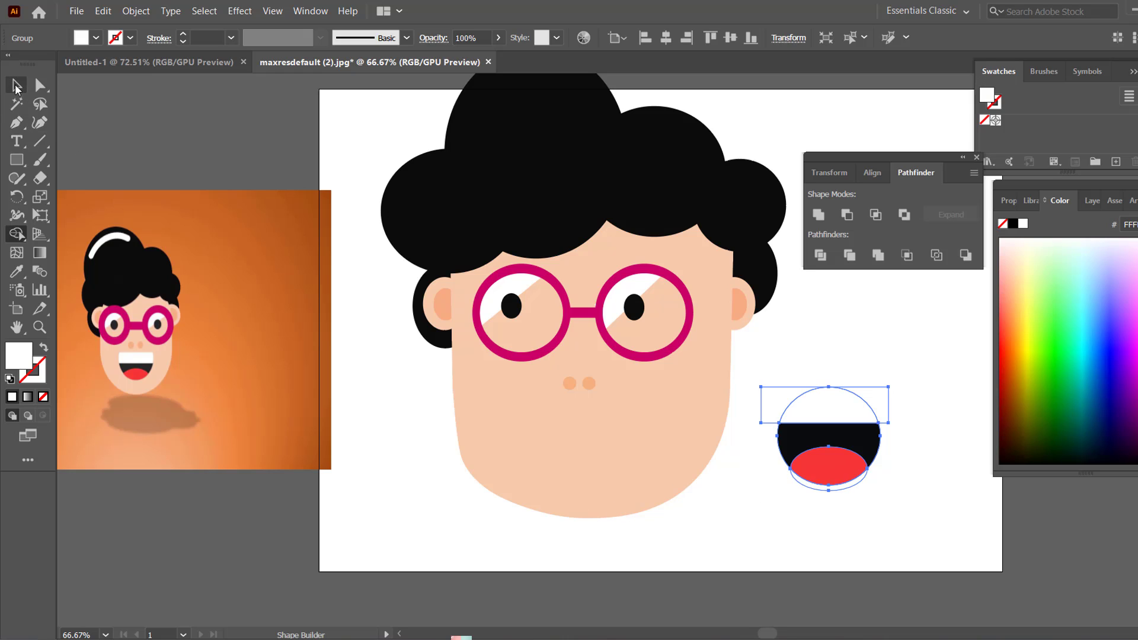
Ungroup the mouth so its pieces can be edited separately
right_click(846, 453)
mouse_move(884, 384)
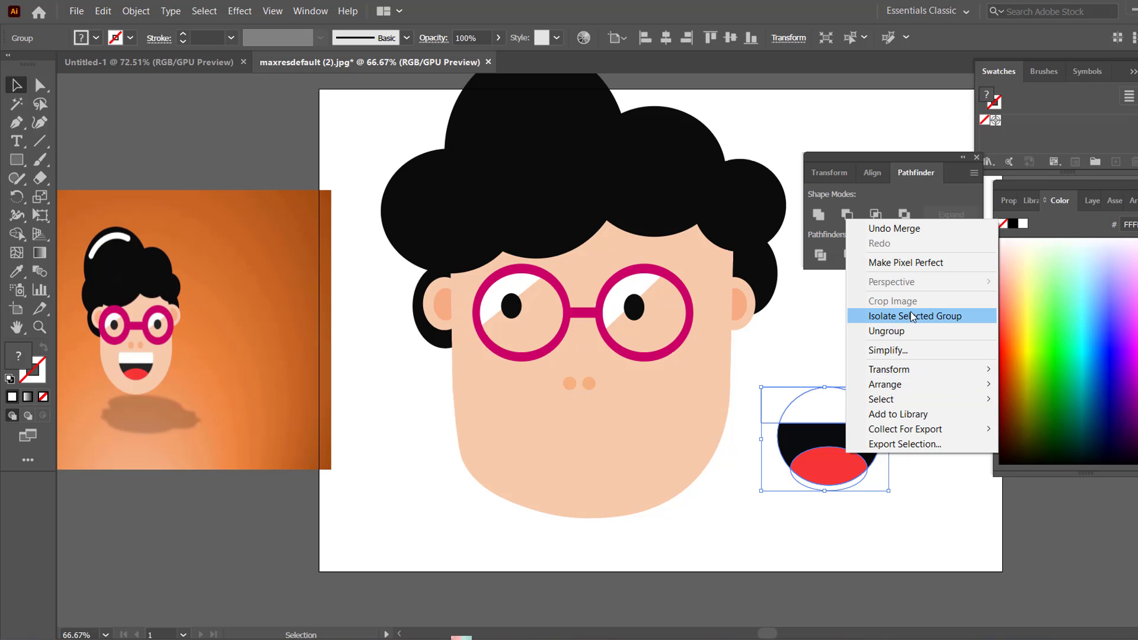
left_click(858, 515)
left_click(823, 461)
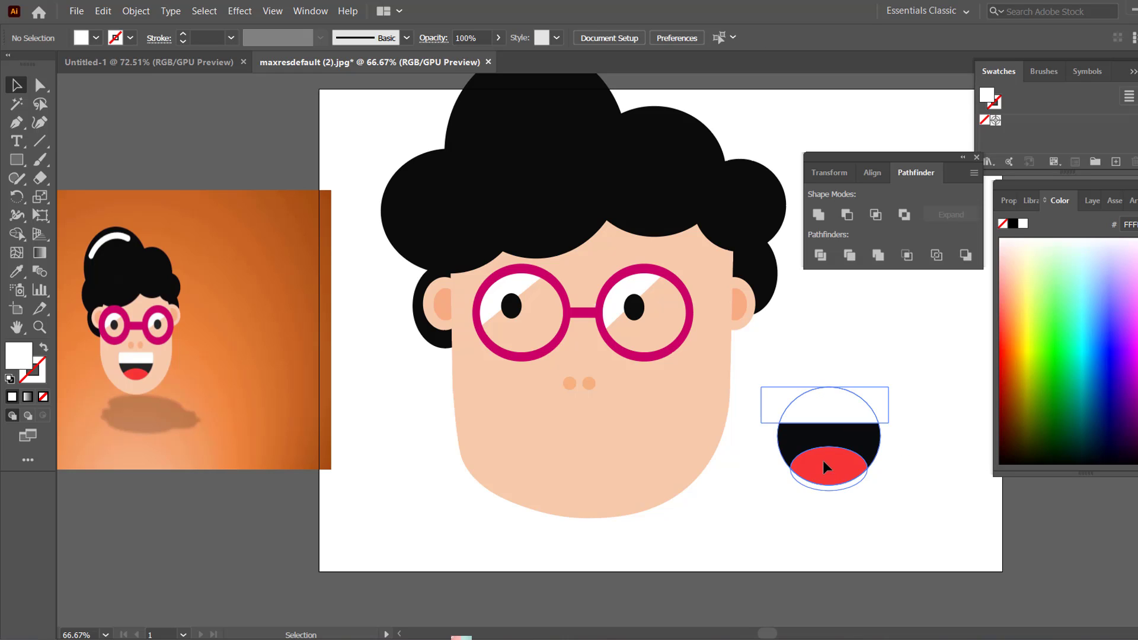
right_click(823, 460)
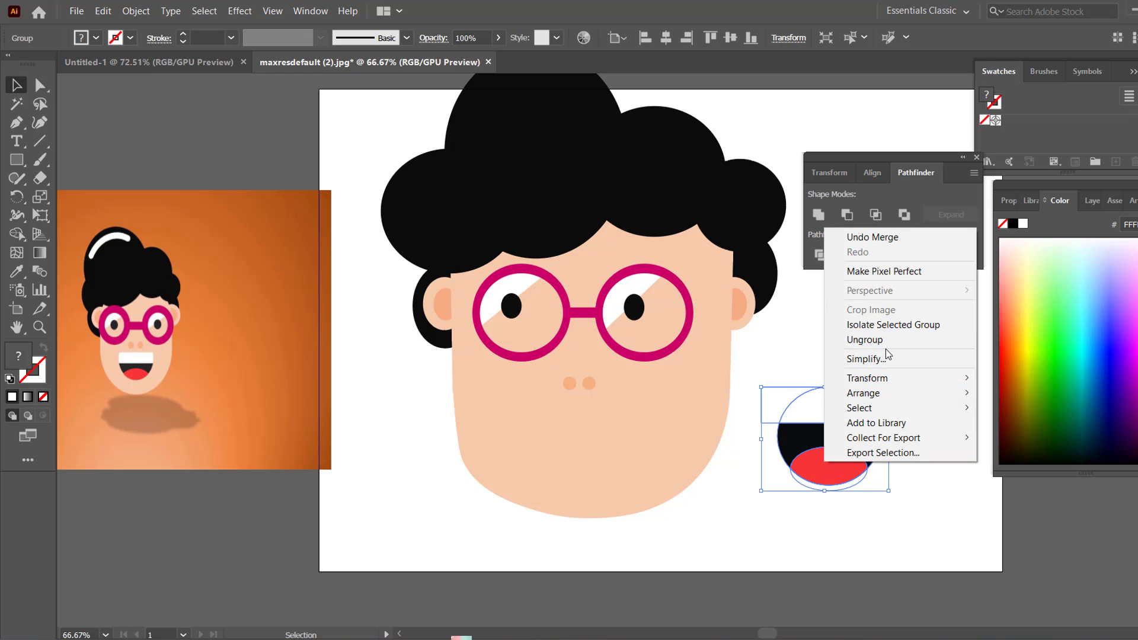
left_click(886, 340)
left_click(970, 519)
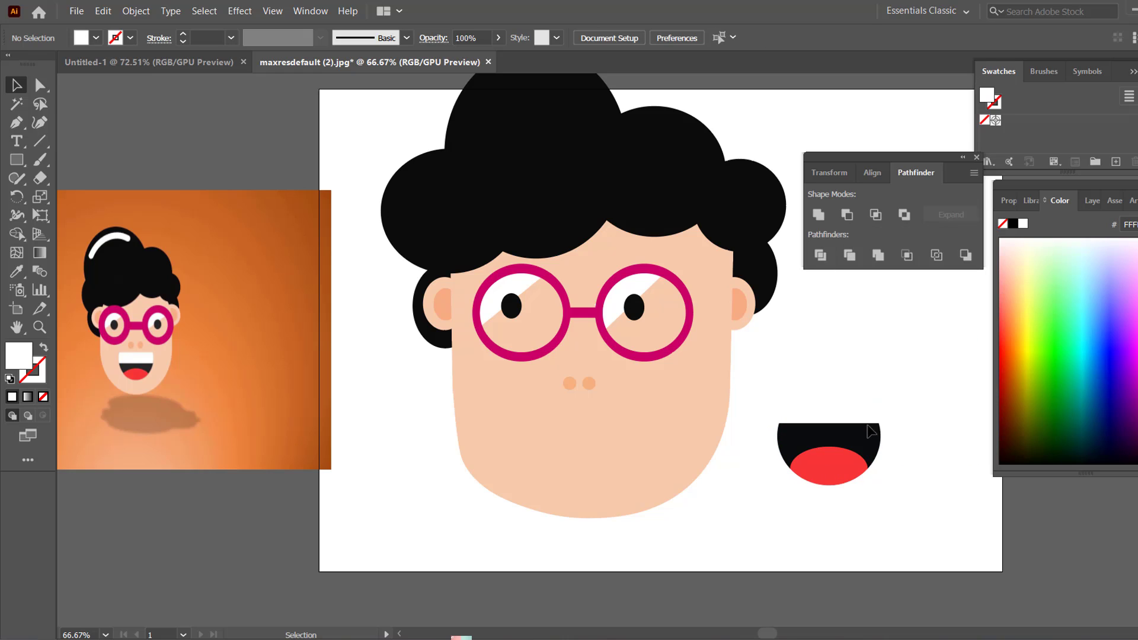
Delete the white top half of the mouth and its leftover corner piece
left_click(820, 408)
key("ctrl+shift+a")
left_click(771, 408)
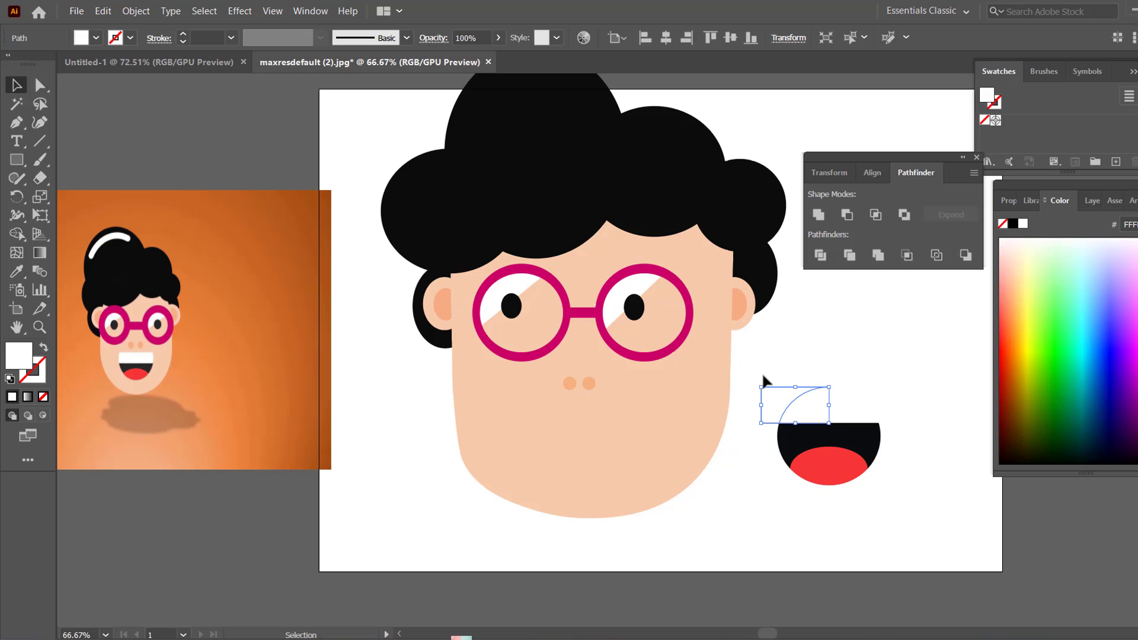
left_click(764, 380)
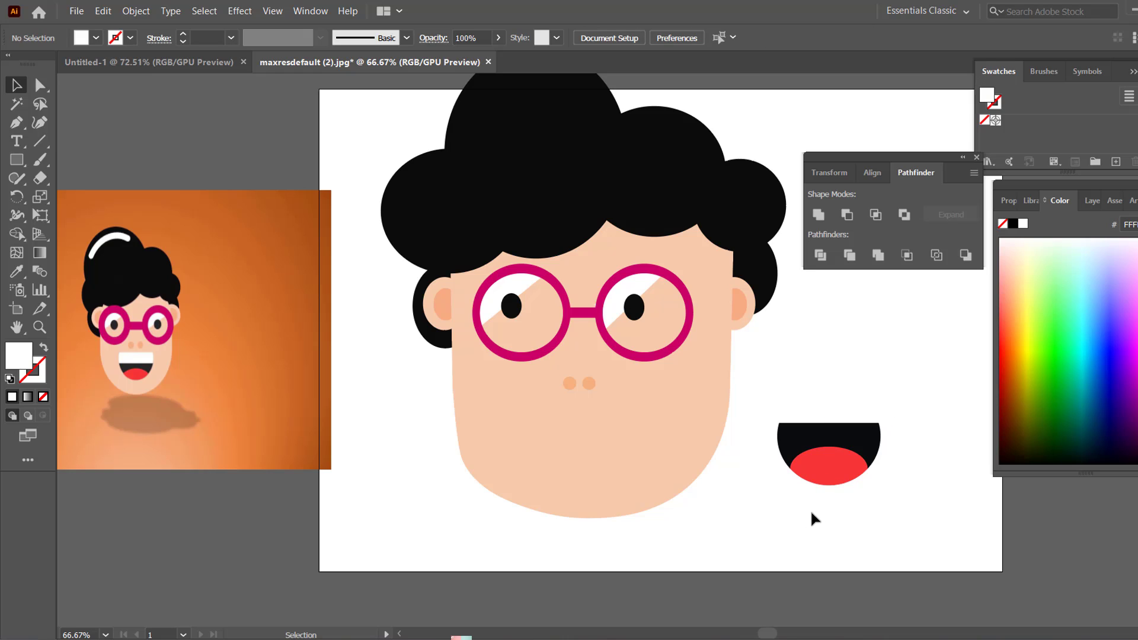
left_click(811, 483)
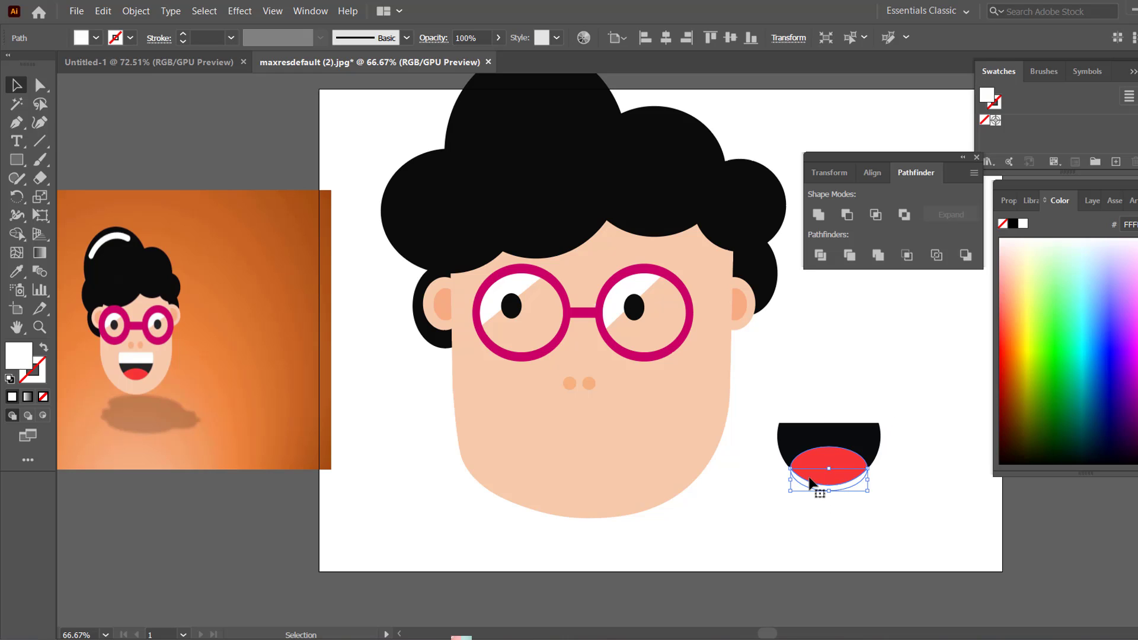
left_click_drag(16, 160, 59, 163)
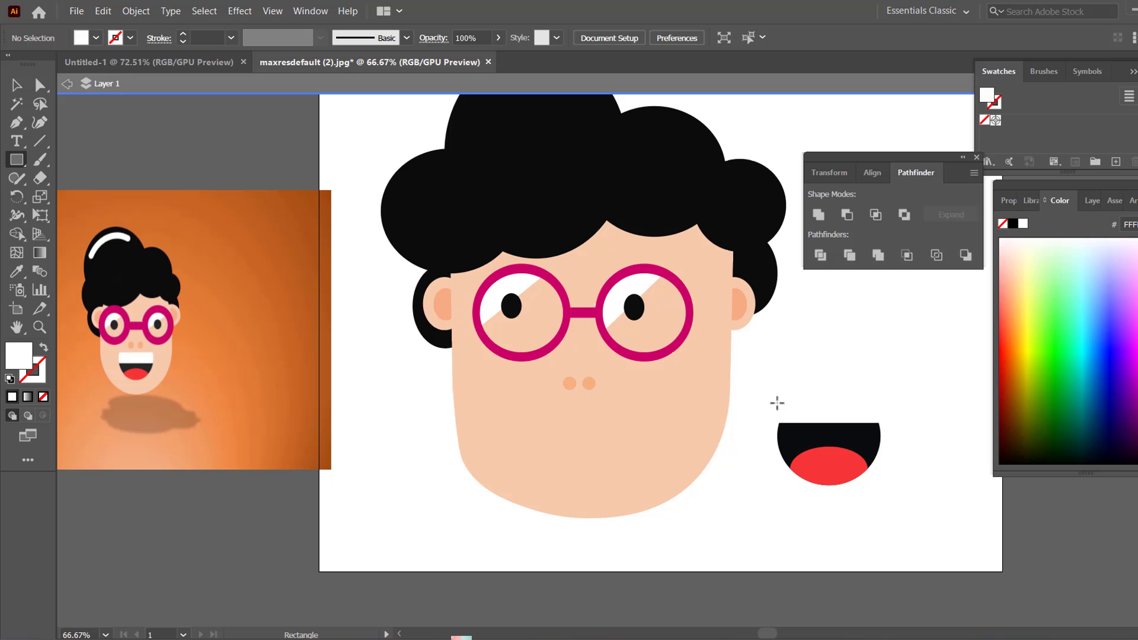
Draw a white teeth bar across the mouth's flat top, stretched to its left edge
left_click_drag(786, 407, 880, 426)
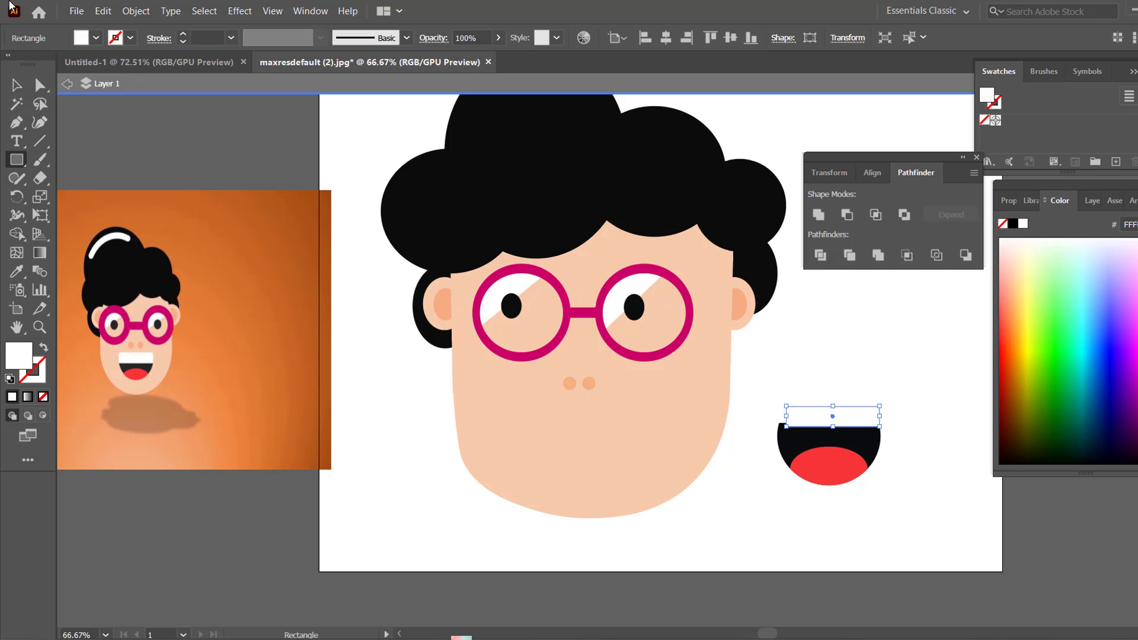
left_click(16, 84)
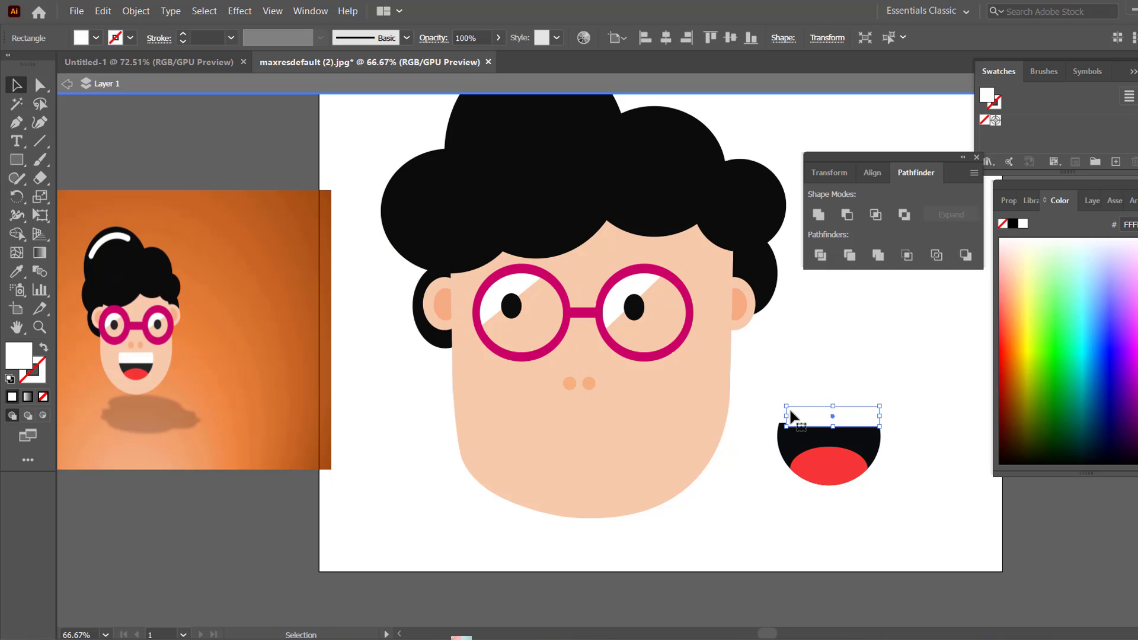
left_click_drag(787, 418, 876, 463)
Group the mouth with its teeth and move it onto the face below the nose
right_click(866, 453)
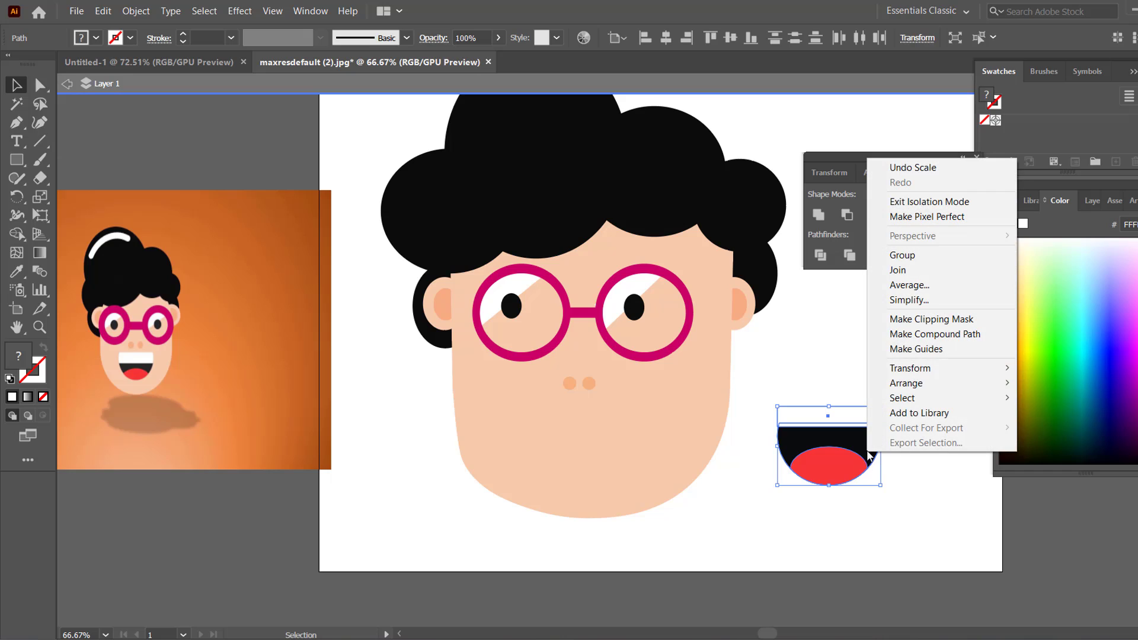
left_click(892, 255)
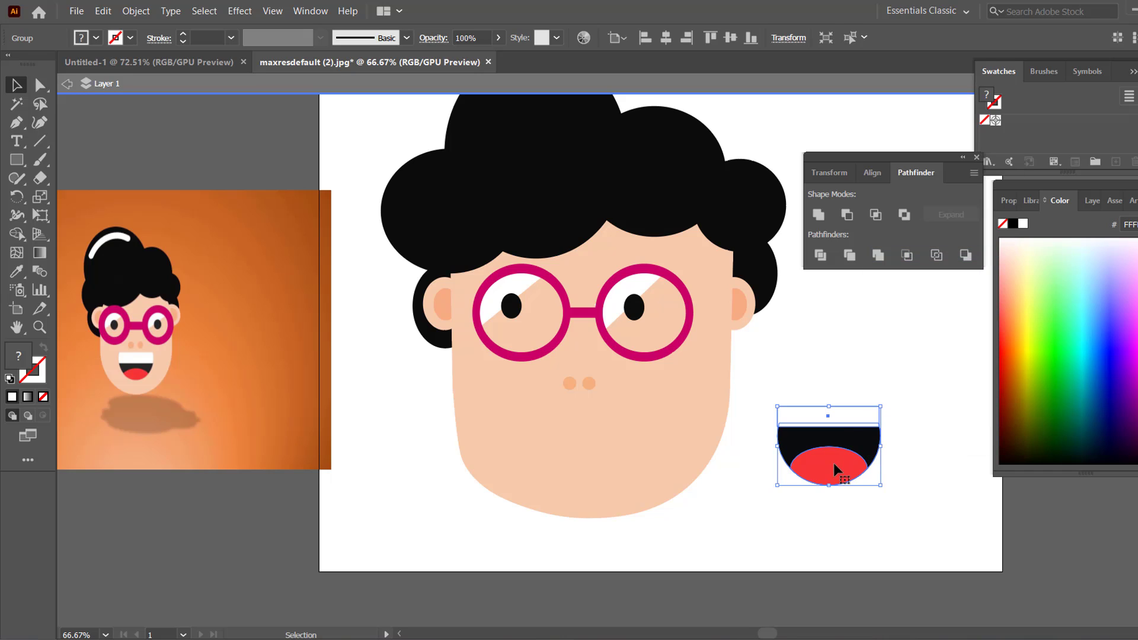
left_click_drag(834, 463, 590, 464)
left_click(890, 487)
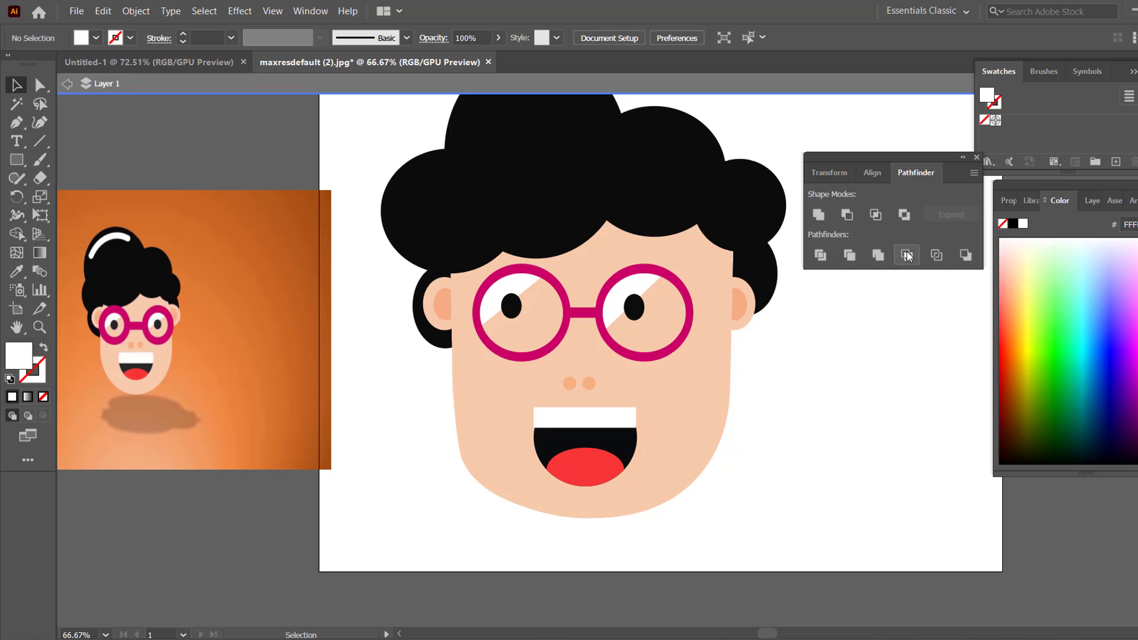
left_click(572, 419)
right_click(571, 415)
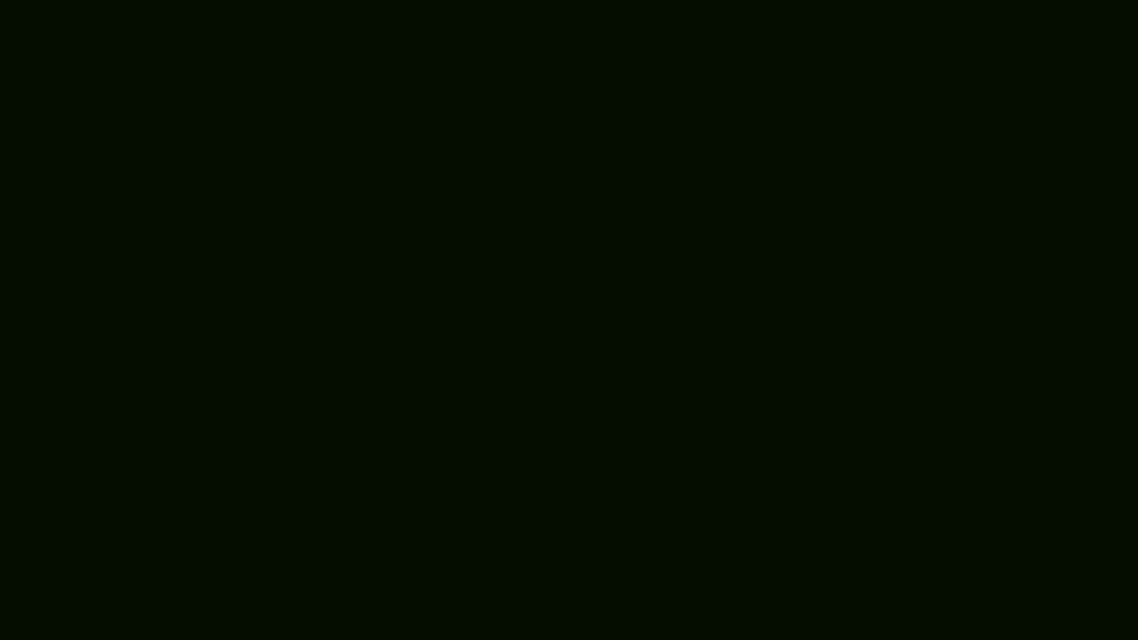